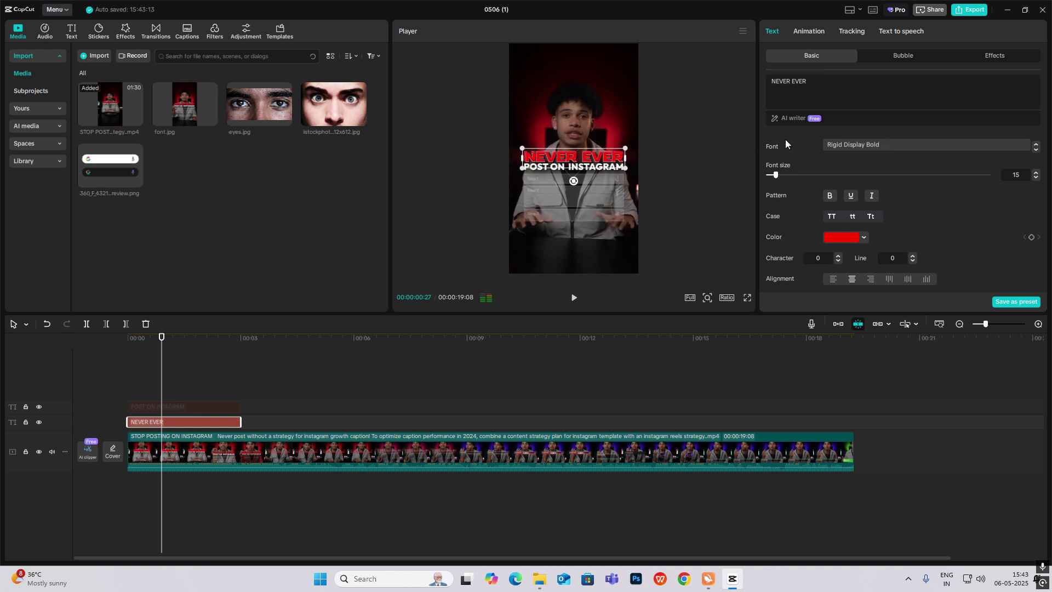
Check the text effect on the NEVER EVER title and place the title centred near the bottom of the video frame.
{"action": "left_click", "coordinate": [990, 54]}
{"action": "scroll", "coordinate": [964, 283], "scroll_direction": "down", "scroll_amount": 1}
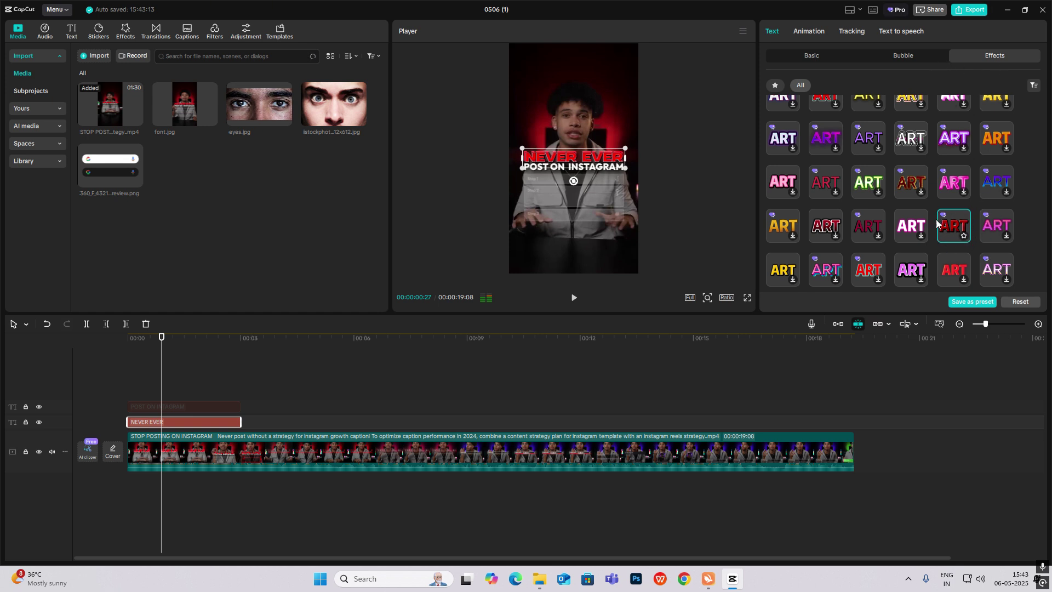
{"action": "left_click_drag", "start_coordinate": [572, 157], "coordinate": [601, 108]}
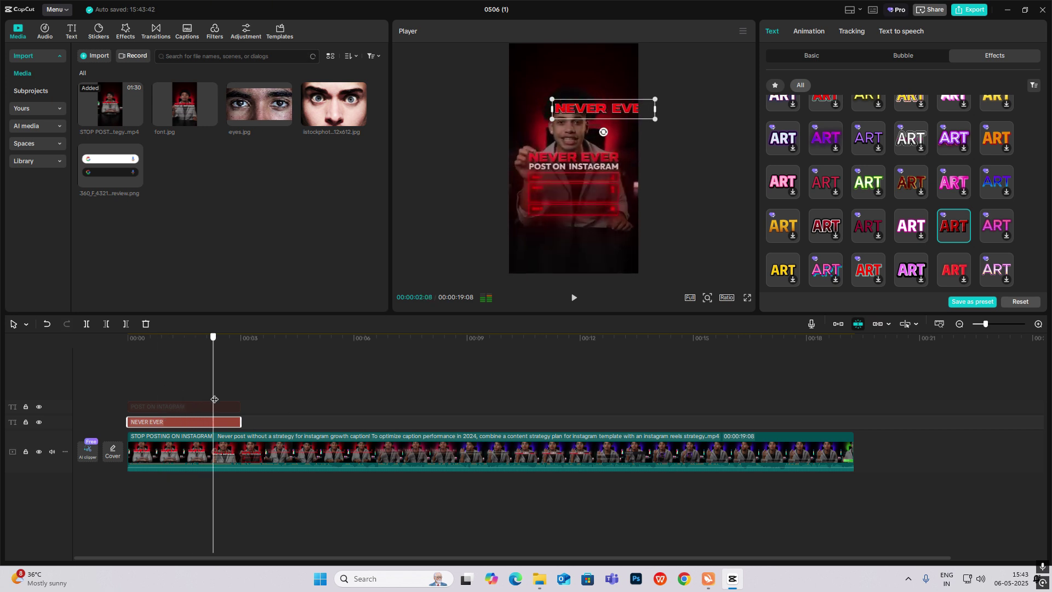
{"action": "left_click_drag", "start_coordinate": [234, 407], "coordinate": [108, 384]}
{"action": "left_click", "coordinate": [166, 407]}
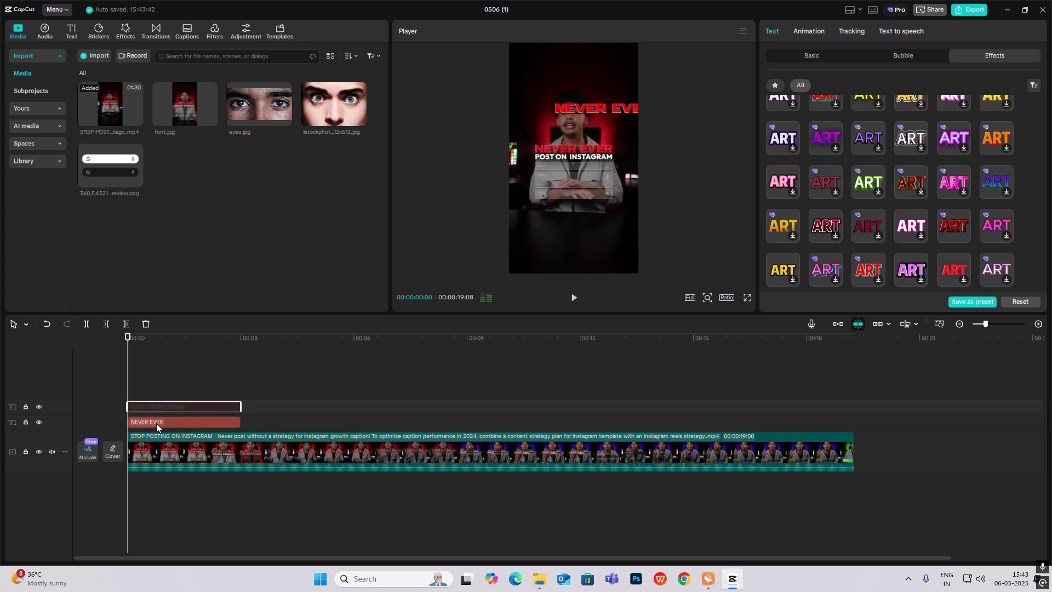
{"action": "left_click", "coordinate": [164, 421]}
{"action": "left_click_drag", "start_coordinate": [606, 106], "coordinate": [576, 236]}
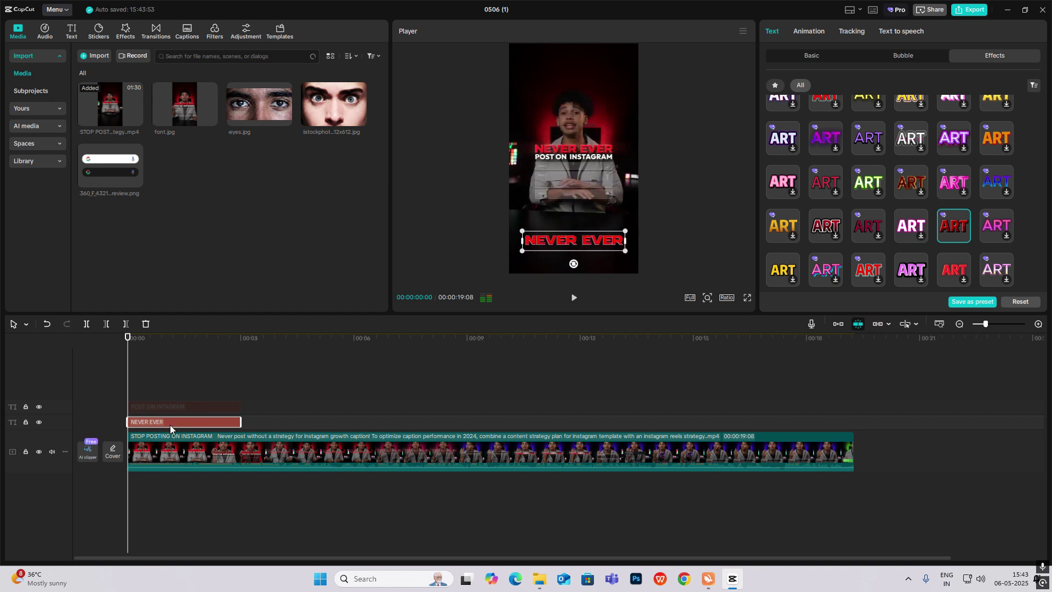
Duplicate the NEVER EVER title at the start of the timeline and turn the copy into a compound clip.
{"action": "key", "text": "ctrl+c"}
{"action": "key", "text": "ctrl+v"}
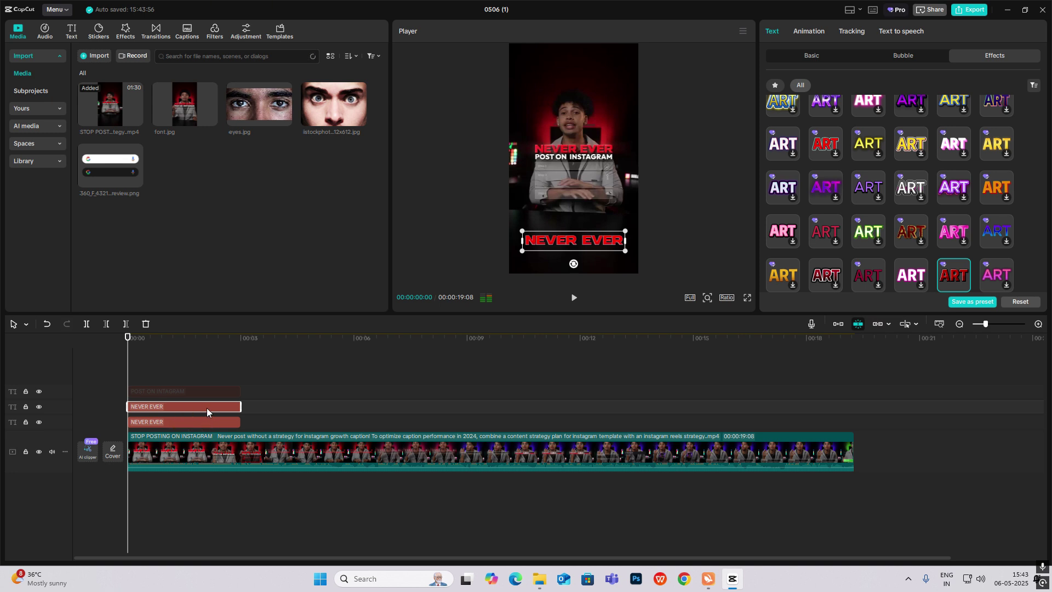
{"action": "key", "text": "alt+g"}
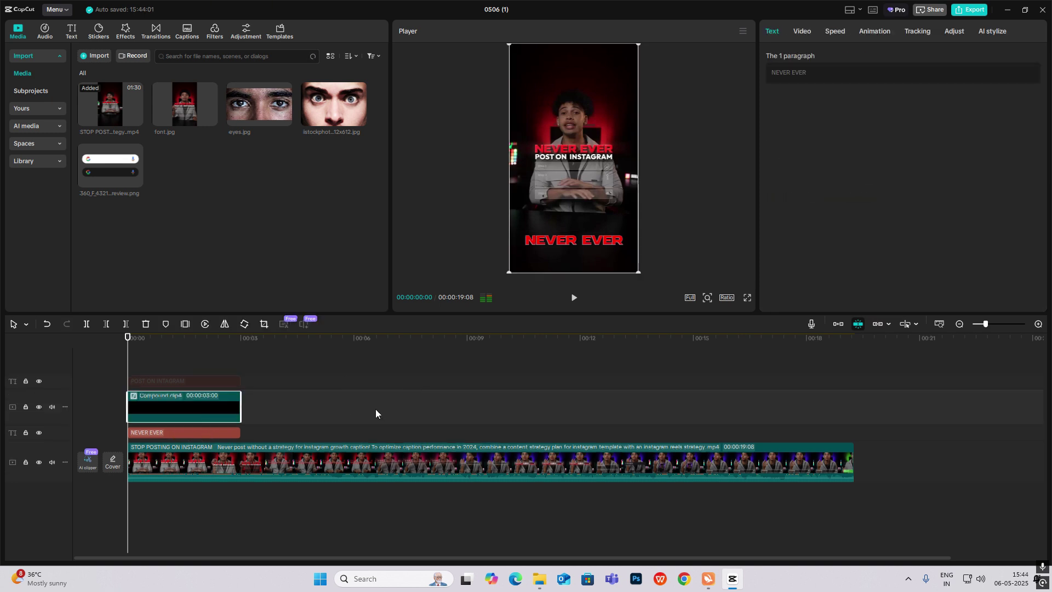
Brighten the compound clip by bending its Luma curve steeply upward and pulling the white point inward.
{"action": "left_click", "coordinate": [954, 31]}
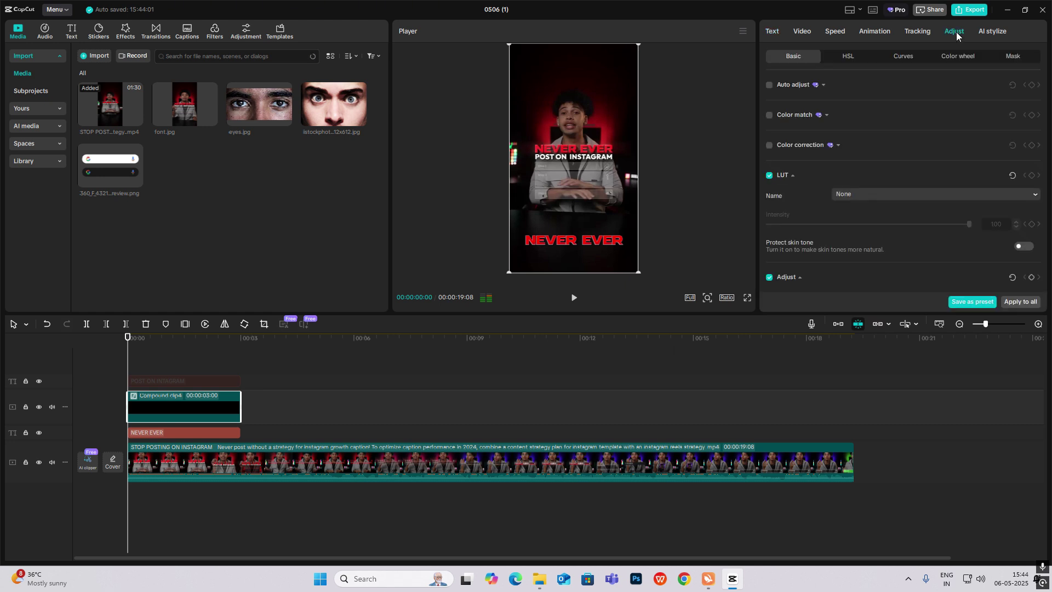
{"action": "left_click", "coordinate": [901, 56]}
{"action": "left_click_drag", "start_coordinate": [912, 195], "coordinate": [832, 118]}
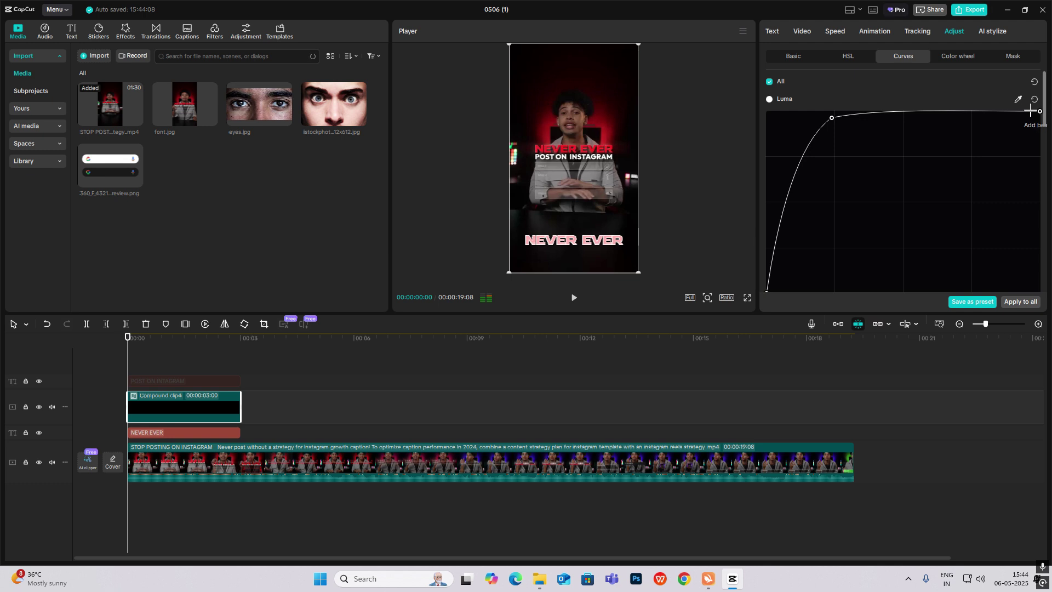
{"action": "left_click_drag", "start_coordinate": [1040, 111], "coordinate": [962, 97]}
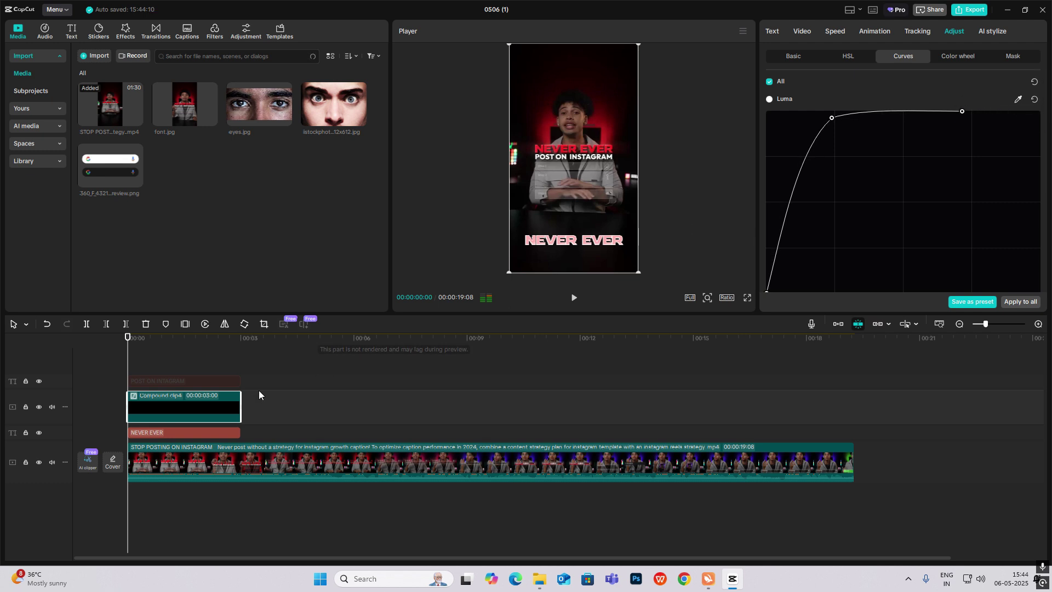
Add a Filmstrip mask to the compound clip, rotated -40° and sized about 146, at about X -421, Y -484.
{"action": "left_click", "coordinate": [804, 33]}
{"action": "left_click", "coordinate": [939, 57]}
{"action": "left_click", "coordinate": [797, 103]}
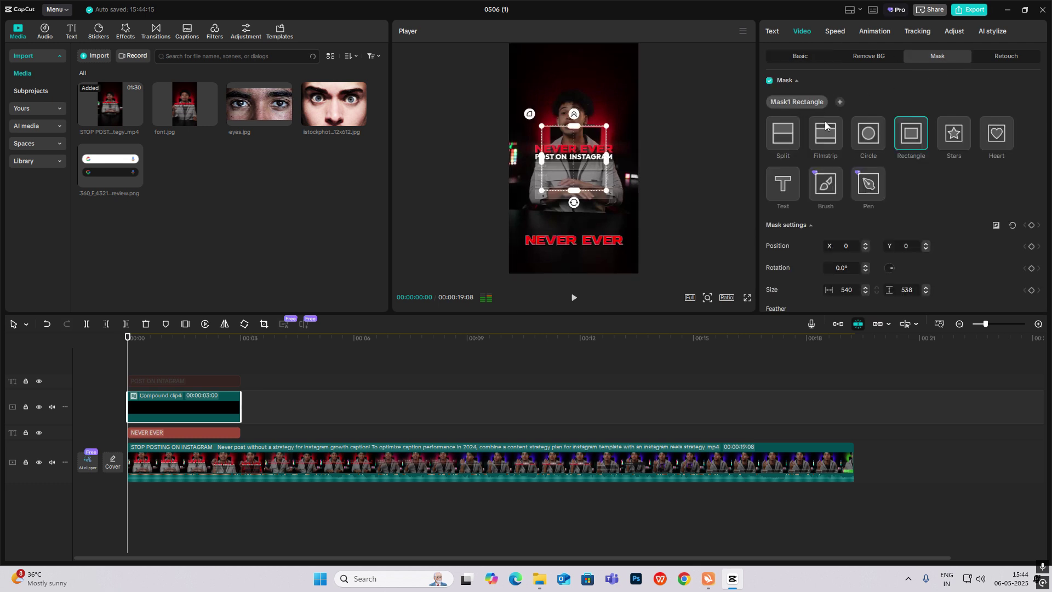
{"action": "left_click", "coordinate": [825, 131]}
{"action": "left_click_drag", "start_coordinate": [571, 185], "coordinate": [566, 185]}
{"action": "left_click_drag", "start_coordinate": [568, 202], "coordinate": [597, 193]}
{"action": "left_click_drag", "start_coordinate": [560, 172], "coordinate": [550, 231]}
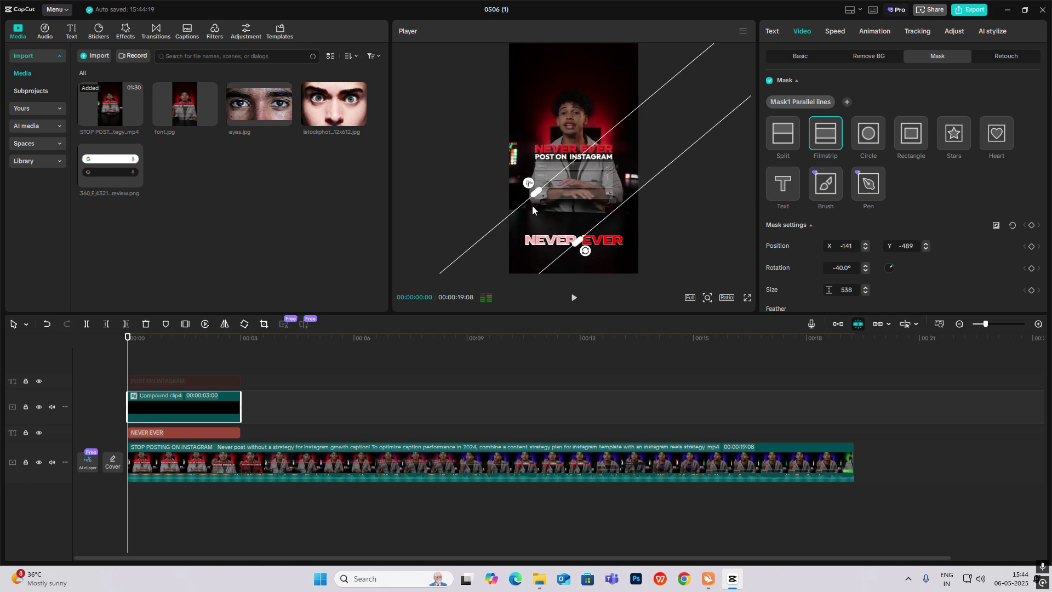
{"action": "left_click_drag", "start_coordinate": [535, 194], "coordinate": [528, 214]}
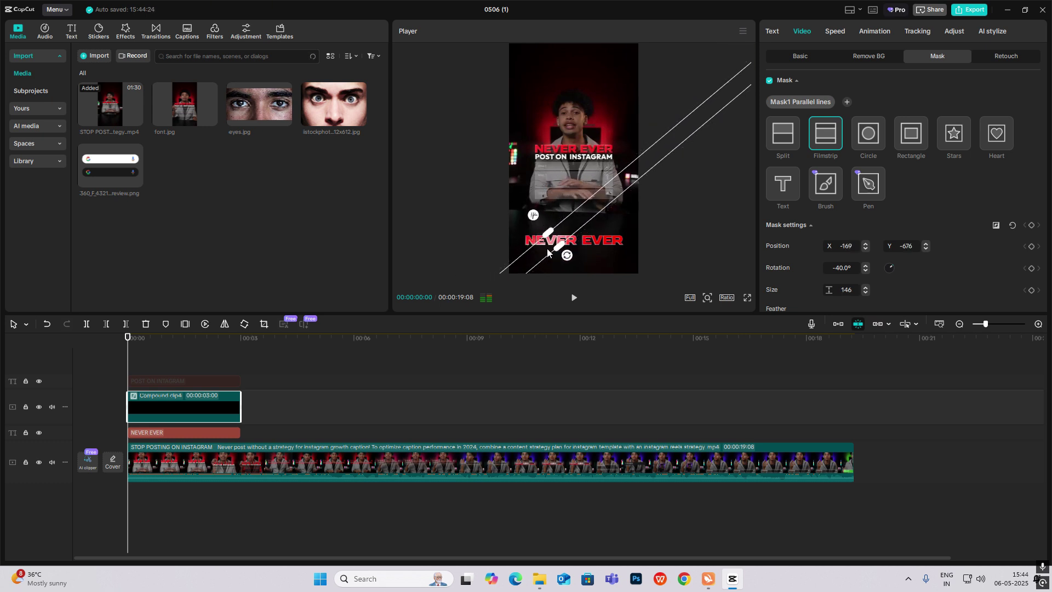
{"action": "left_click_drag", "start_coordinate": [547, 248], "coordinate": [517, 225]}
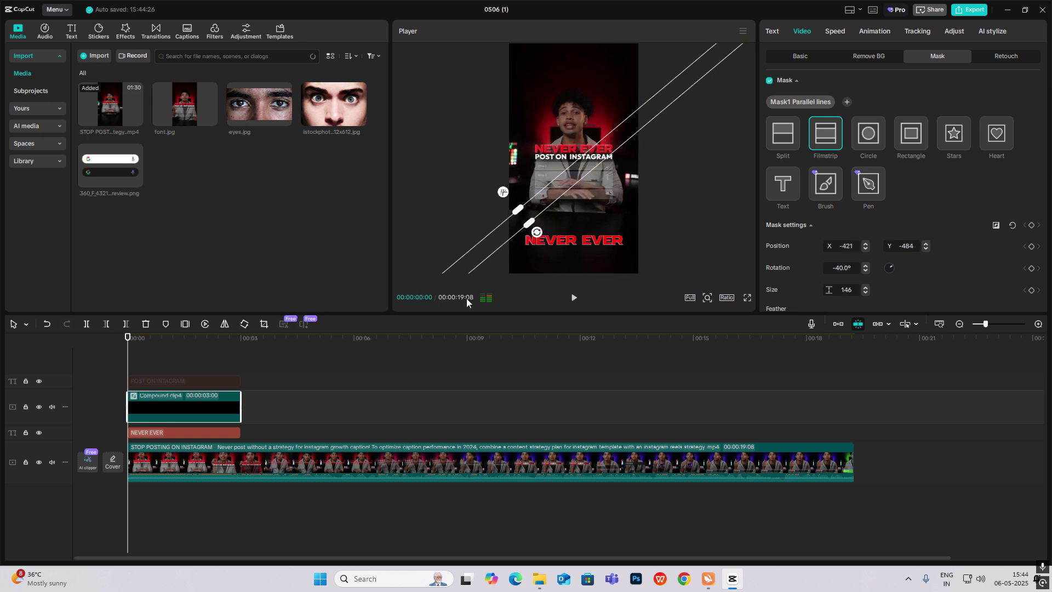
Keyframe the mask settings at the clip's start and move the mask past the title's right end at 00:00:01:23.
{"action": "left_click", "coordinate": [1031, 225]}
{"action": "left_click", "coordinate": [156, 356]}
{"action": "left_click_drag", "start_coordinate": [165, 357], "coordinate": [194, 363]}
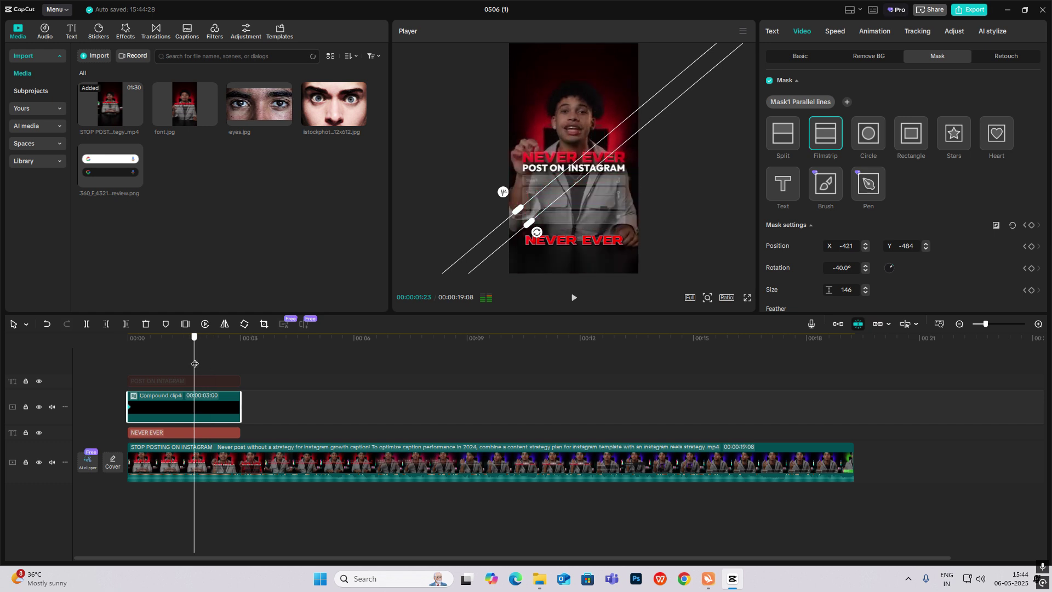
{"action": "left_click_drag", "start_coordinate": [543, 209], "coordinate": [681, 246]}
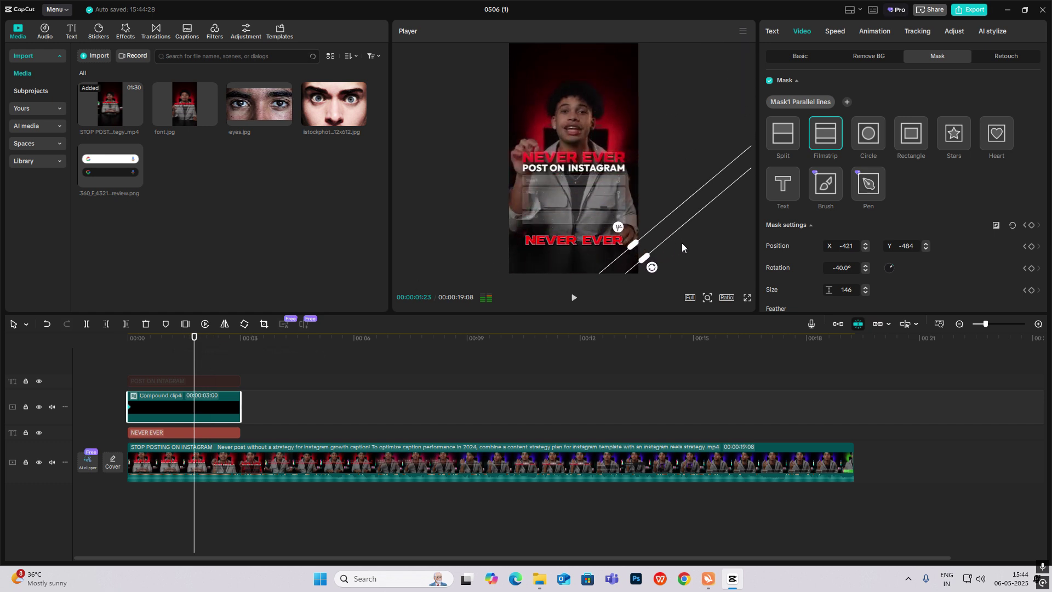
Play the opening from the start and examine the light sweep across the lower NEVER EVER title.
{"action": "left_click", "coordinate": [114, 361]}
{"action": "key", "text": "space"}
{"action": "key", "text": "space"}
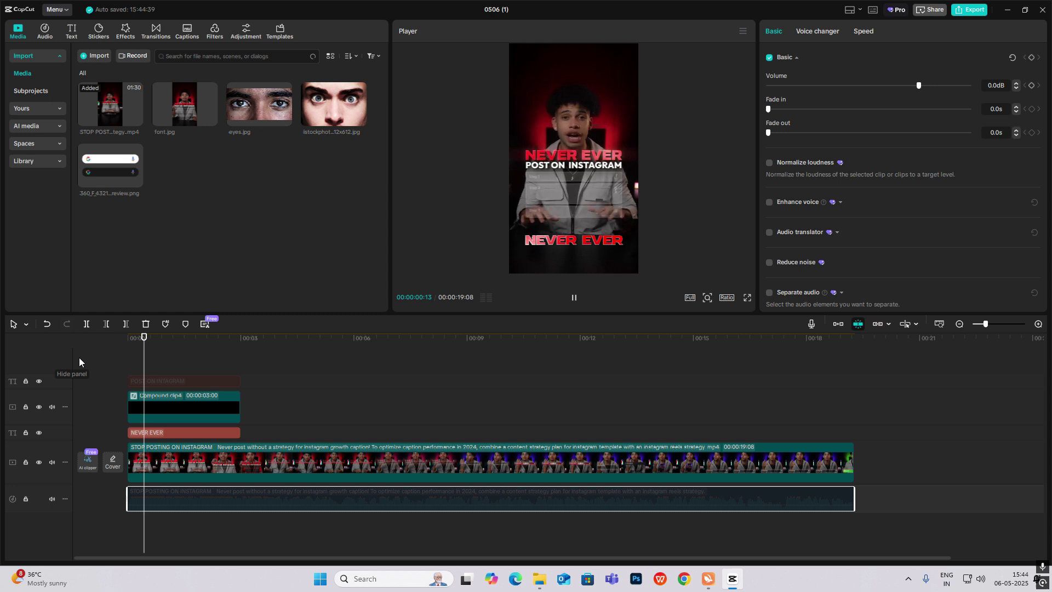
{"action": "key", "text": "space"}
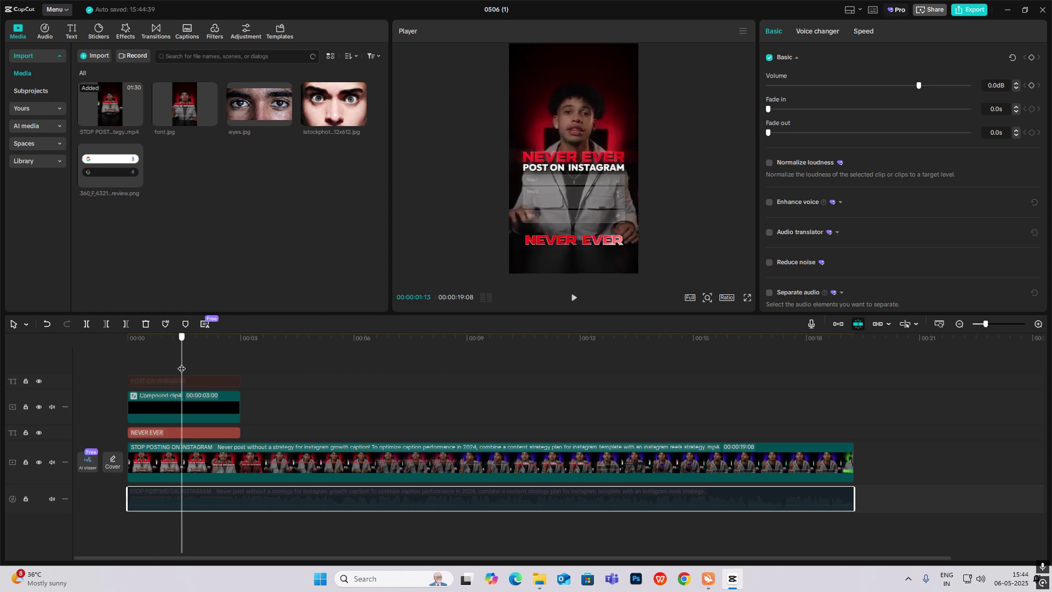
{"action": "mouse_move", "coordinate": [181, 372]}
{"action": "left_mouse_down"}
{"action": "mouse_move", "coordinate": [142, 375]}
{"action": "mouse_move", "coordinate": [184, 377]}
{"action": "left_mouse_up"}
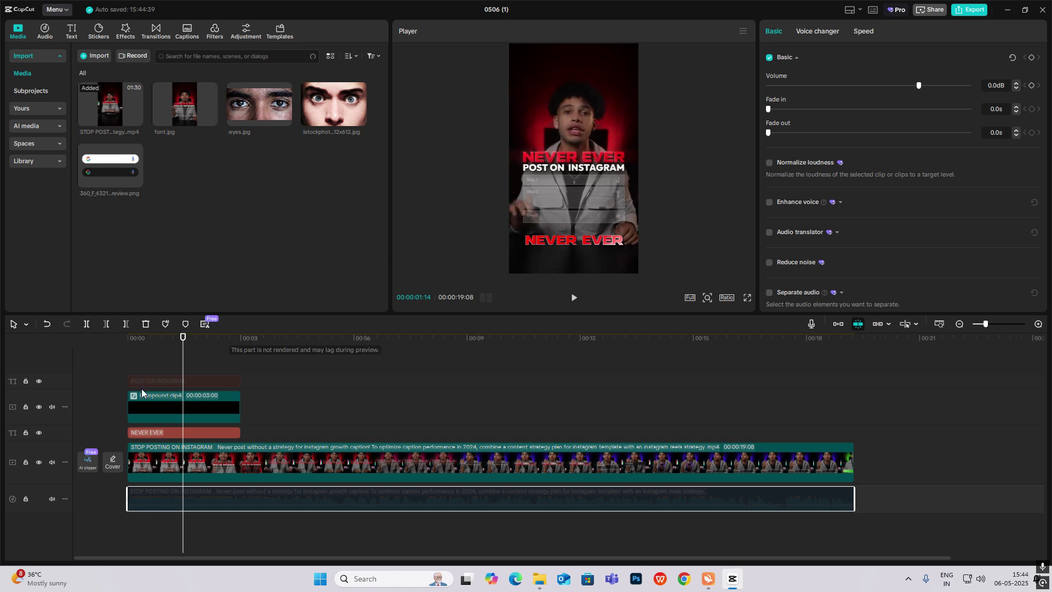
{"action": "left_click", "coordinate": [229, 382]}
{"action": "key", "text": "ctrl+b"}
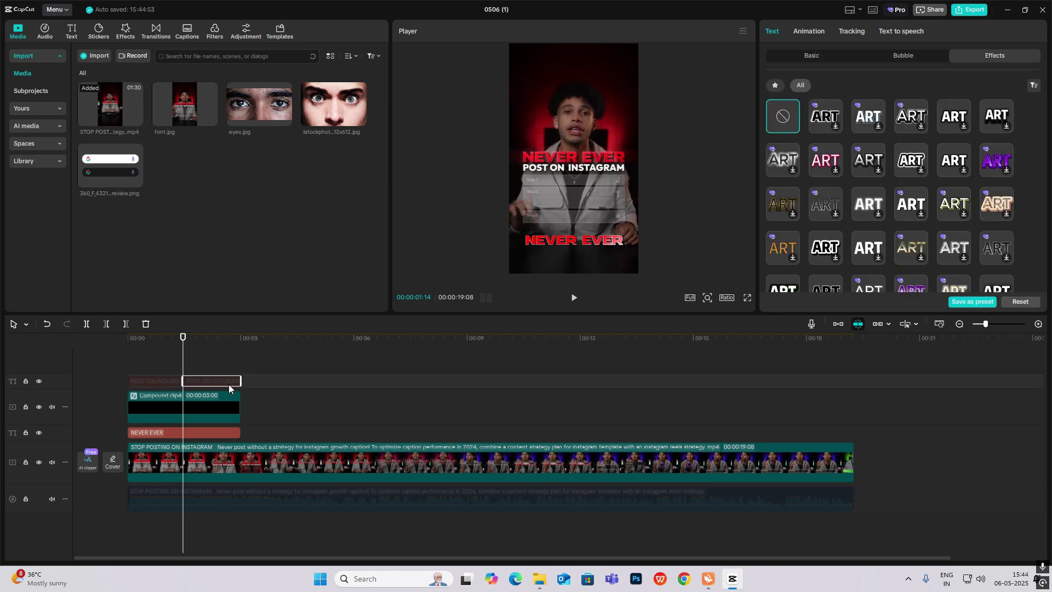
{"action": "key", "text": "ctrl+z"}
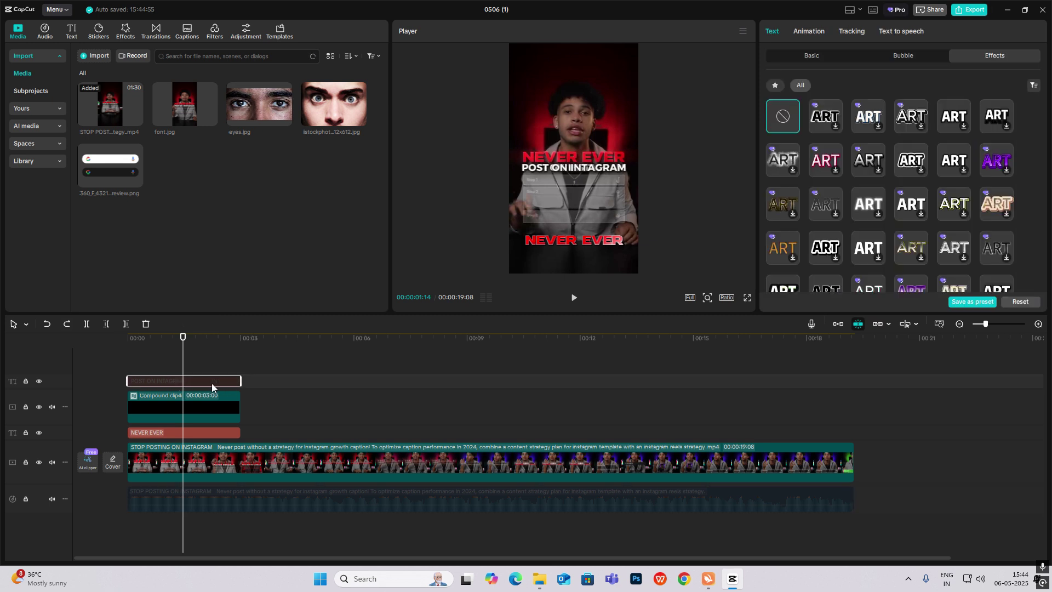
Move the POST ON INTAGRAM title directly beneath the lower NEVER EVER title and review its shadow settings.
{"action": "left_click_drag", "start_coordinate": [537, 168], "coordinate": [559, 251]}
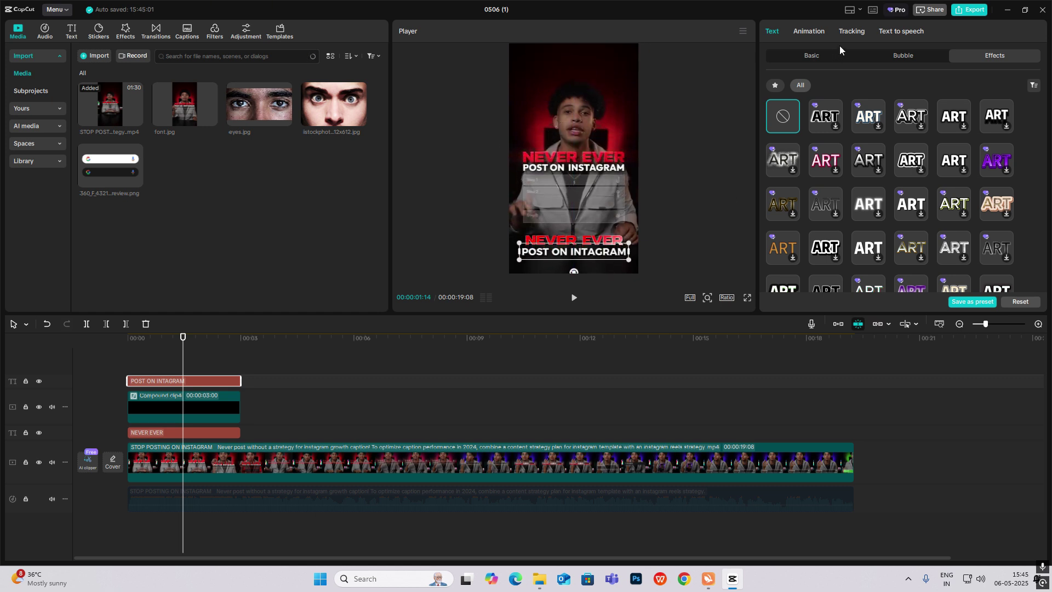
{"action": "left_click", "coordinate": [812, 57]}
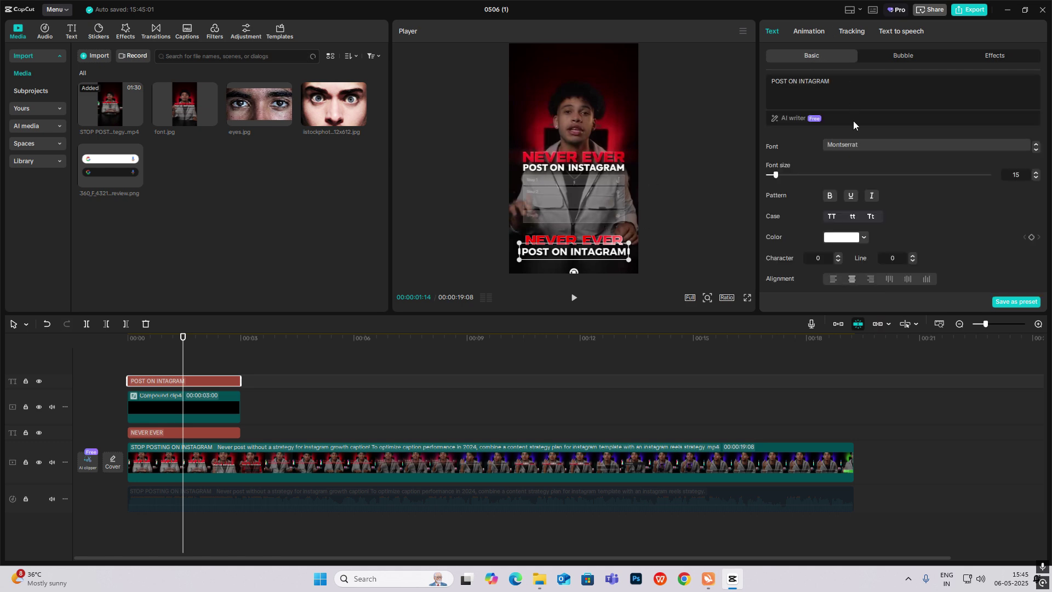
{"action": "scroll", "coordinate": [919, 231], "scroll_direction": "down", "scroll_amount": 8}
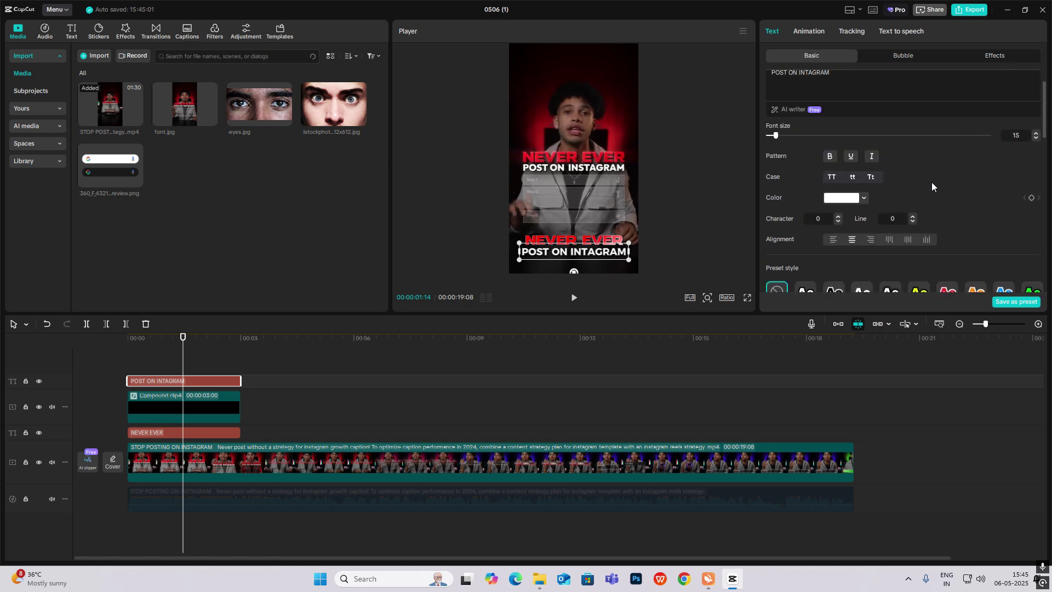
{"action": "scroll", "coordinate": [950, 189], "scroll_direction": "down", "scroll_amount": 5}
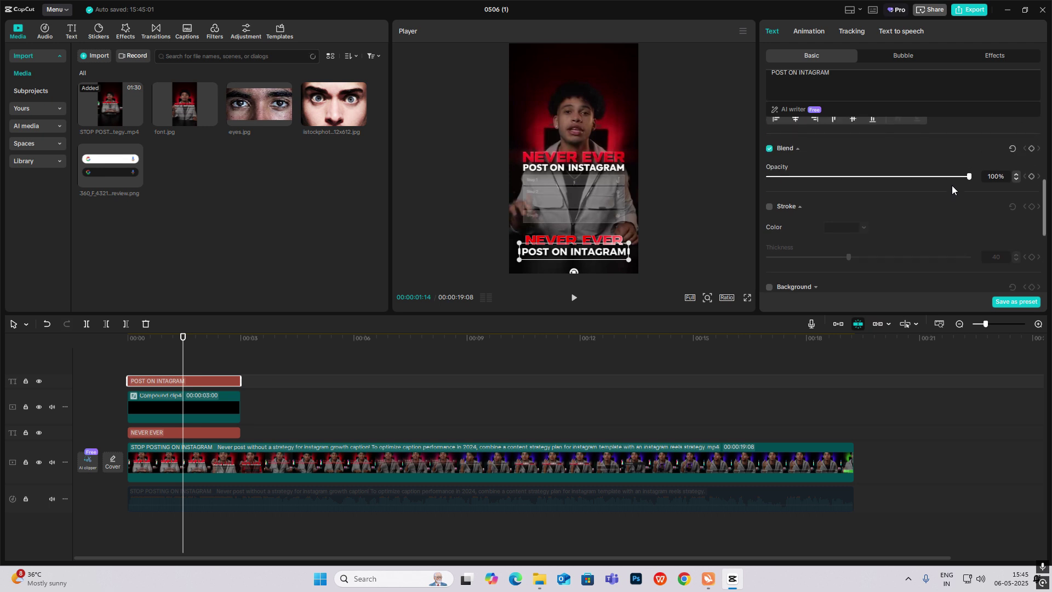
{"action": "scroll", "coordinate": [911, 218], "scroll_direction": "down", "scroll_amount": 3}
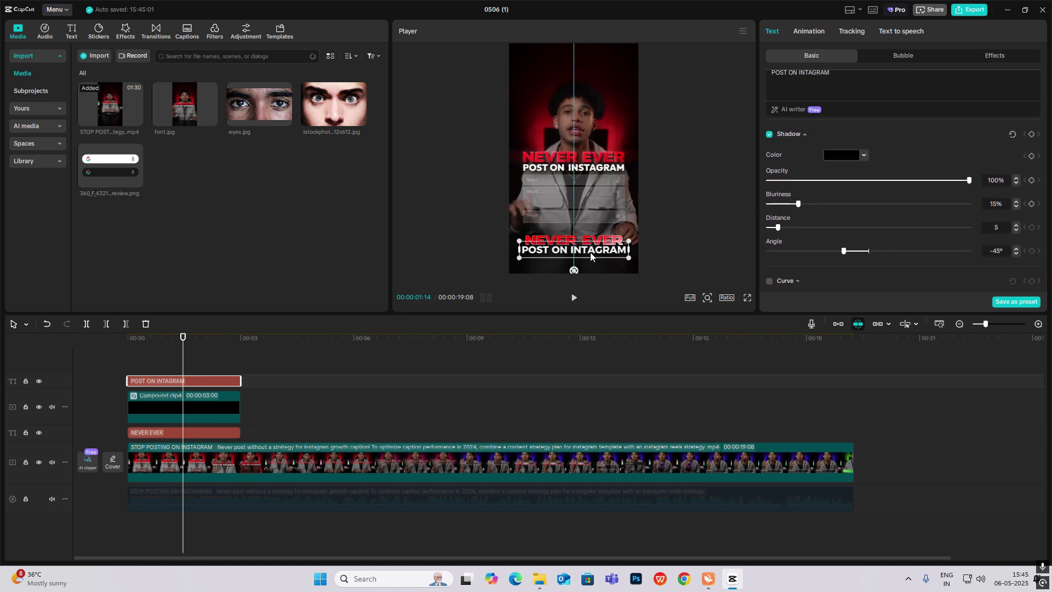
{"action": "left_click_drag", "start_coordinate": [139, 346], "coordinate": [194, 385]}
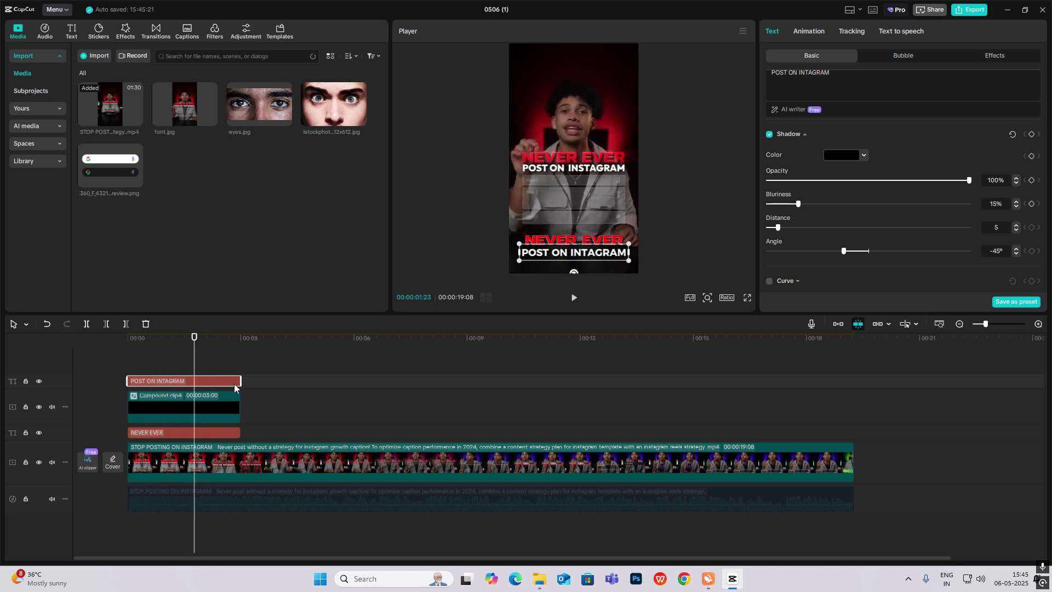
Delete both title clips and the compound clip above the main video.
{"action": "left_click_drag", "start_coordinate": [298, 364], "coordinate": [192, 428]}
{"action": "key", "text": "Delete"}
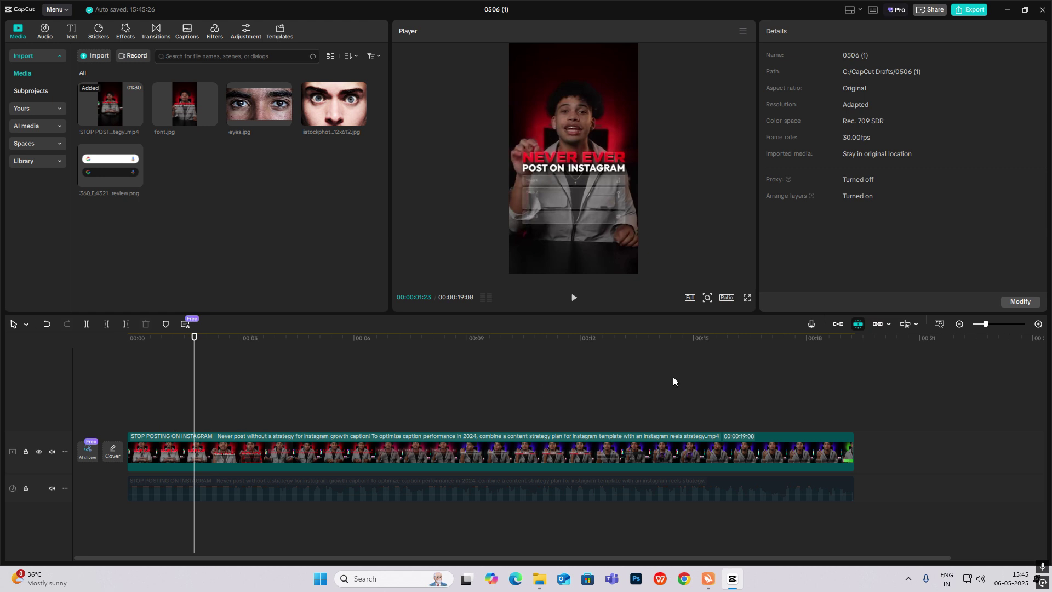
Add a default text clip at 00:00:09:12 and place the text just below the Caption Hook box.
{"action": "left_click_drag", "start_coordinate": [672, 381], "coordinate": [482, 389]}
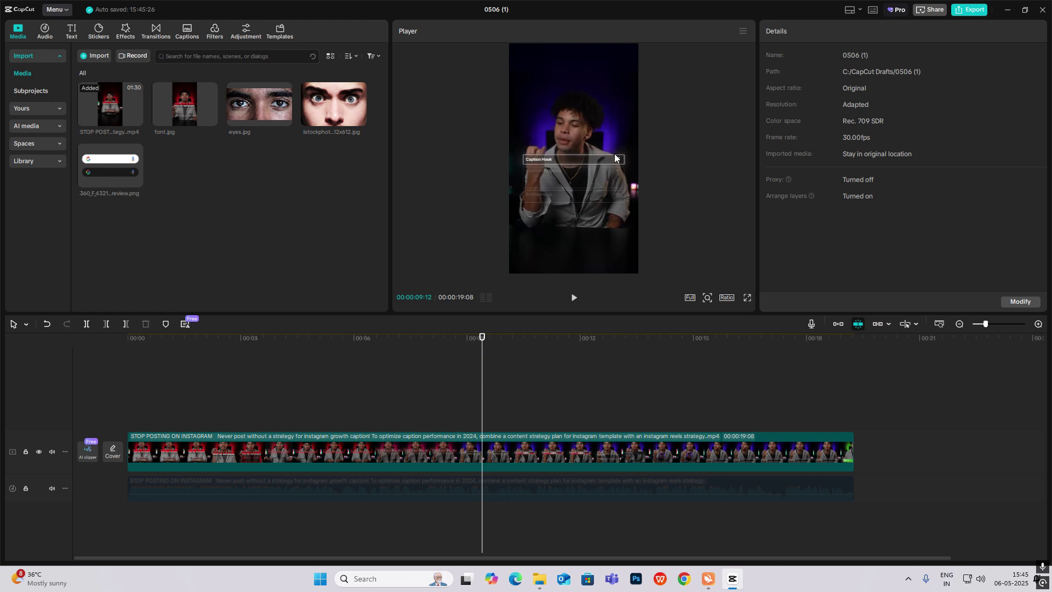
{"action": "left_click", "coordinate": [72, 31]}
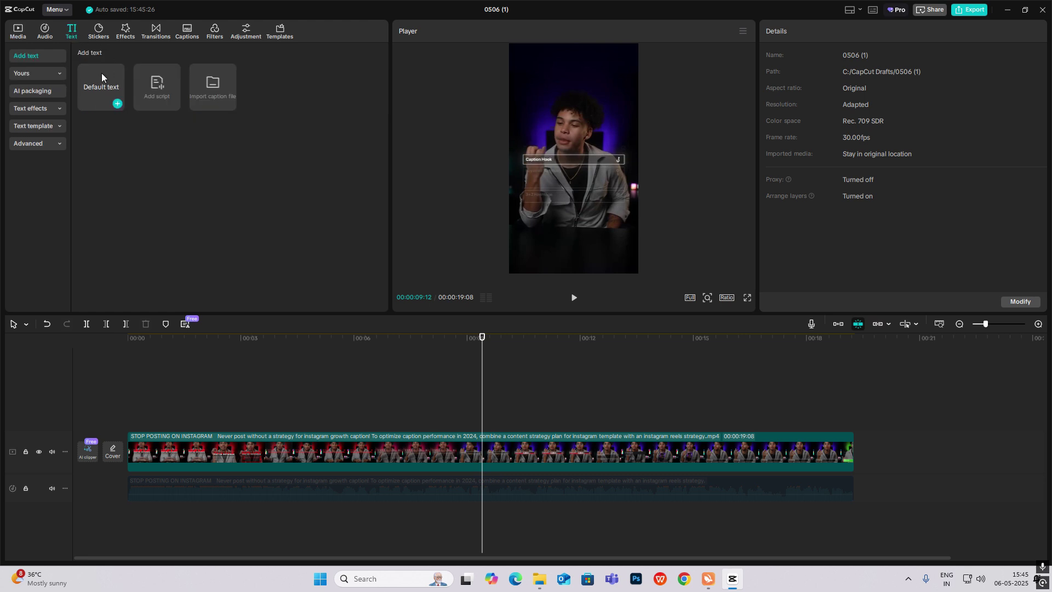
{"action": "left_click_drag", "start_coordinate": [101, 77], "coordinate": [482, 419]}
{"action": "left_click_drag", "start_coordinate": [580, 164], "coordinate": [579, 188]}
Replace the default text with an outlined vertical rectangle symbol and rotate it a quarter turn so it lies horizontally.
{"action": "left_click_drag", "start_coordinate": [828, 93], "coordinate": [604, 72]}
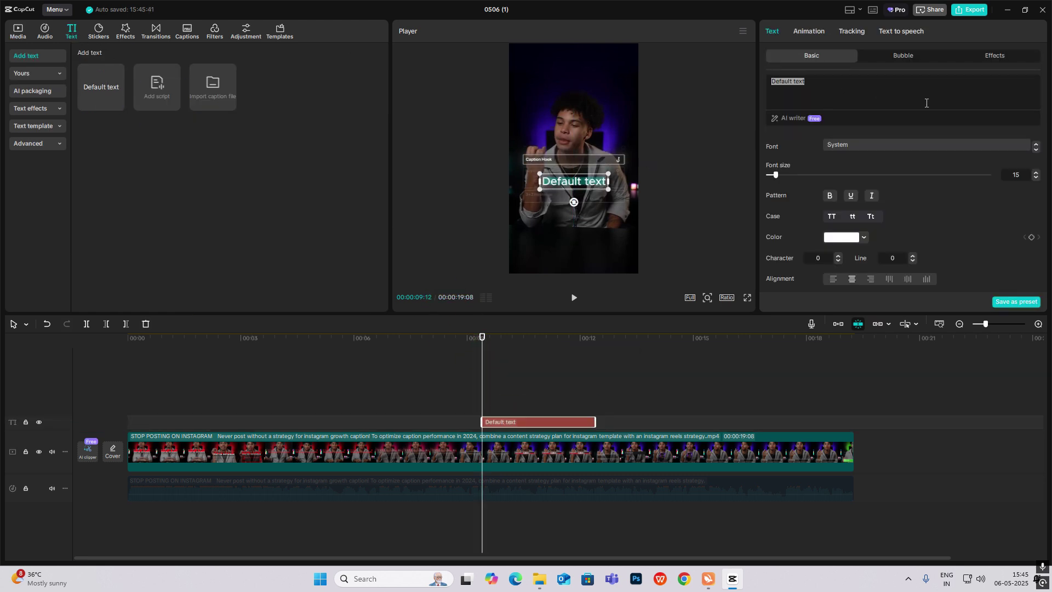
{"action": "key", "text": "super+period"}
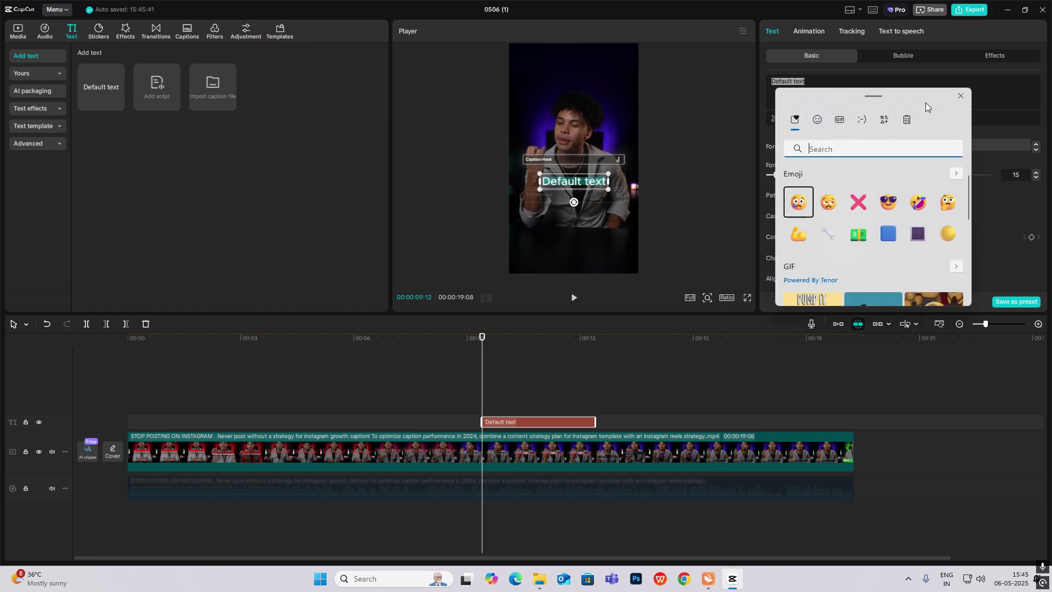
{"action": "left_click", "coordinate": [883, 117]}
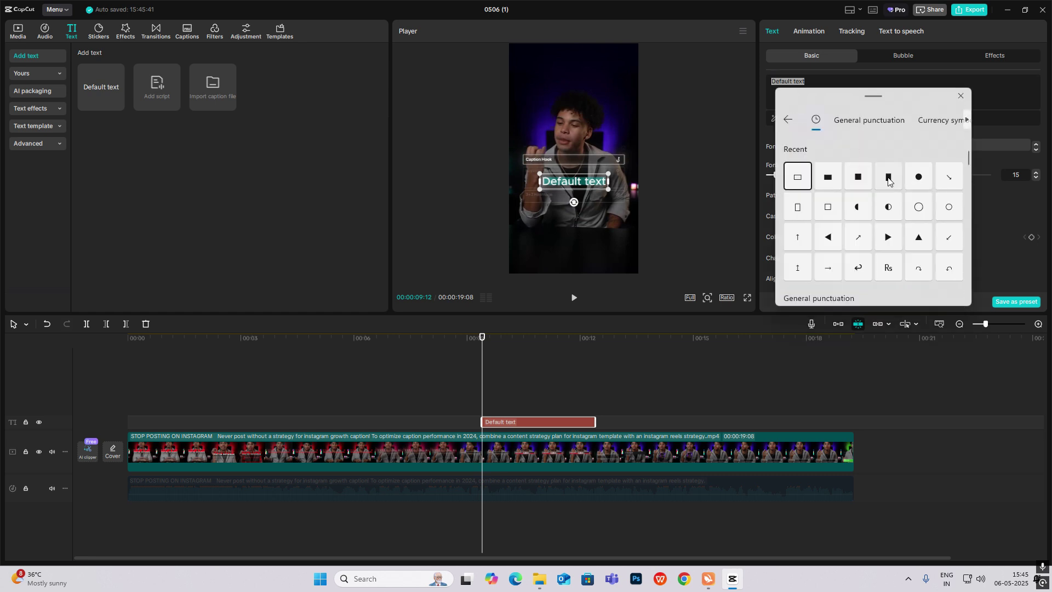
{"action": "scroll", "coordinate": [896, 212], "scroll_direction": "down", "scroll_amount": 3}
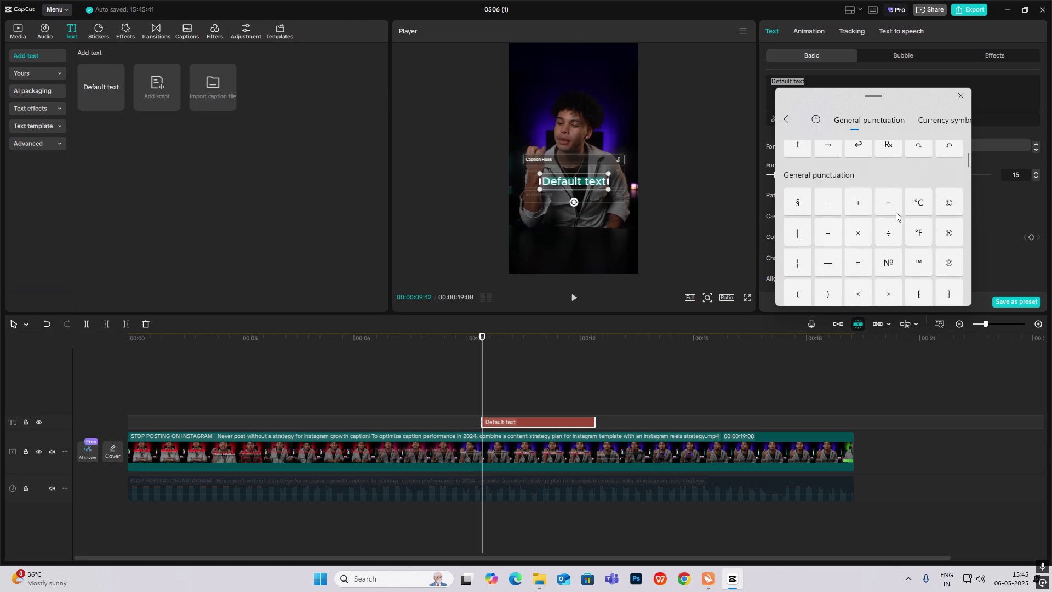
{"action": "left_click_drag", "start_coordinate": [968, 164], "coordinate": [970, 224]}
{"action": "left_click", "coordinate": [949, 201]}
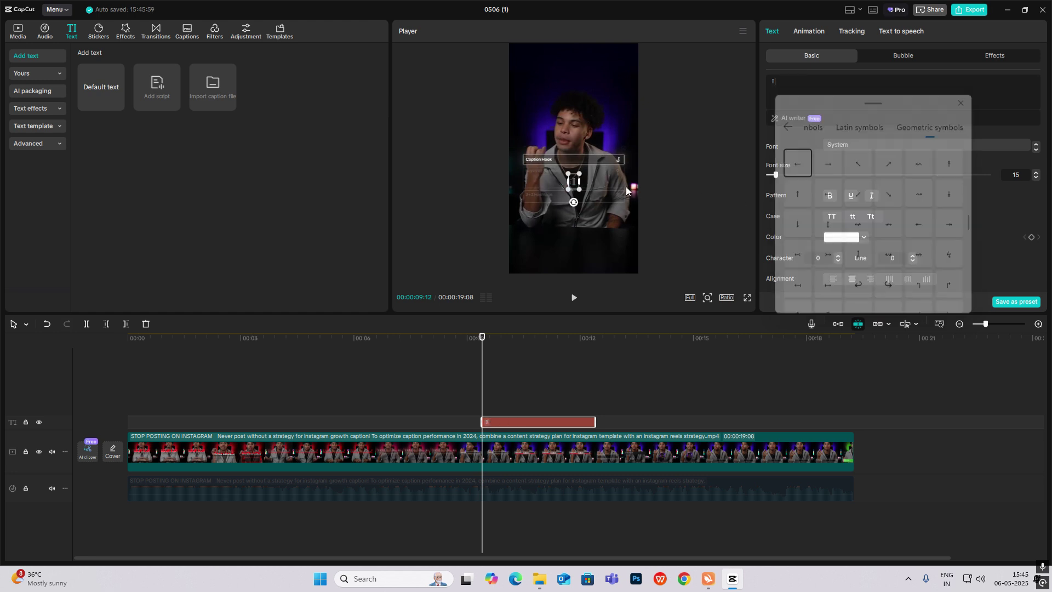
{"action": "left_click_drag", "start_coordinate": [573, 203], "coordinate": [536, 183]}
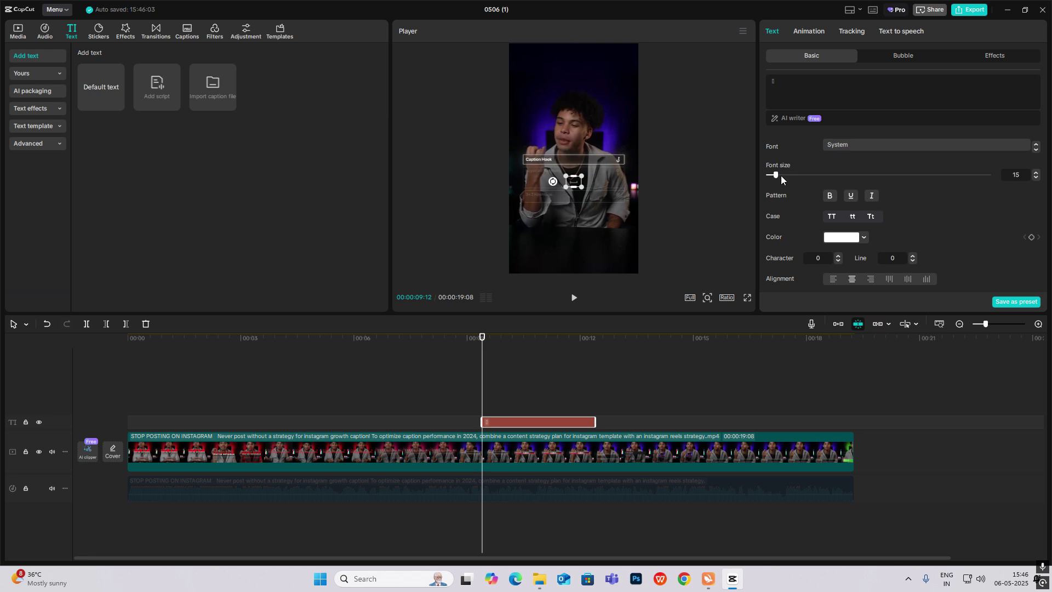
Enlarge the rectangle symbol to font size 234 so it spans the width of the Caption Hook box.
{"action": "scroll", "coordinate": [833, 194], "scroll_direction": "down", "scroll_amount": 3}
{"action": "scroll", "coordinate": [833, 193], "scroll_direction": "up", "scroll_amount": 2}
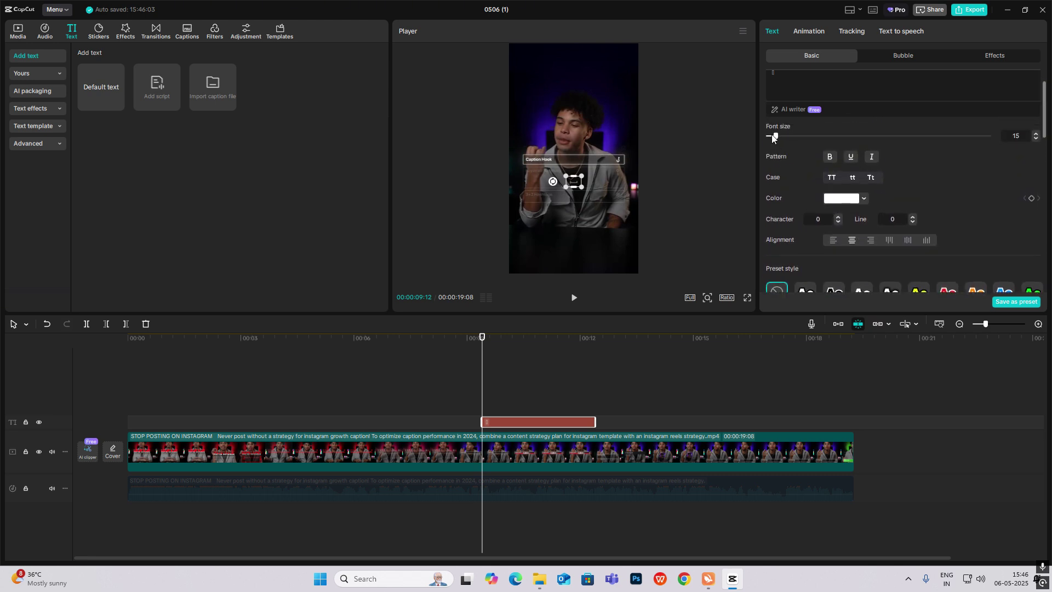
{"action": "left_click_drag", "start_coordinate": [773, 137], "coordinate": [938, 159]}
{"action": "scroll", "coordinate": [948, 197], "scroll_direction": "down", "scroll_amount": 1}
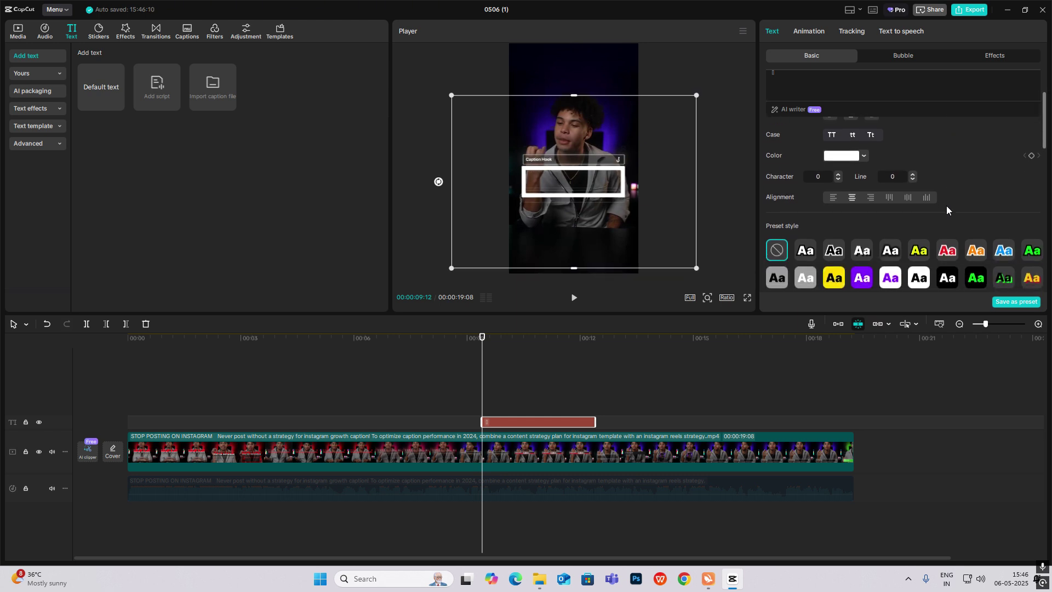
Turn off uniform scaling for the rectangle, set its scale width to 33%, and move it over the Caption Hook box.
{"action": "scroll", "coordinate": [945, 205], "scroll_direction": "down", "scroll_amount": 5}
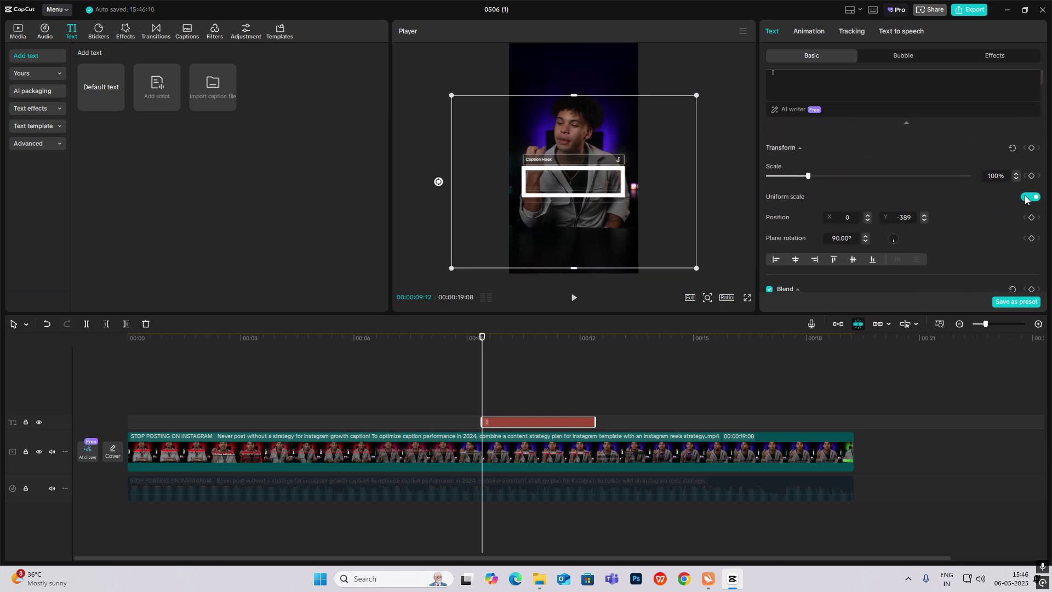
{"action": "left_click", "coordinate": [1030, 197]}
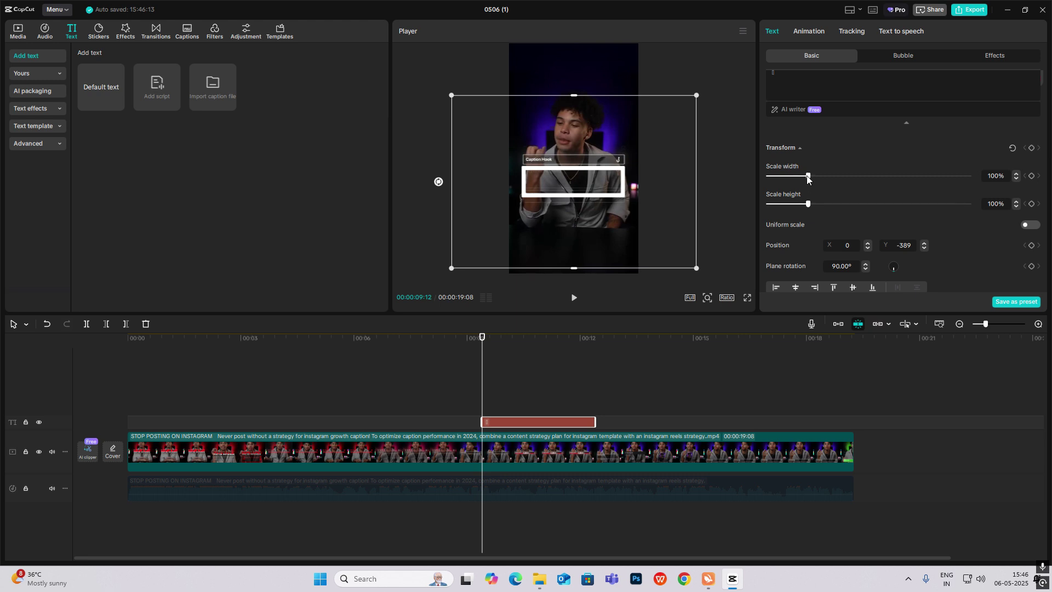
{"action": "left_click_drag", "start_coordinate": [807, 178], "coordinate": [775, 182]}
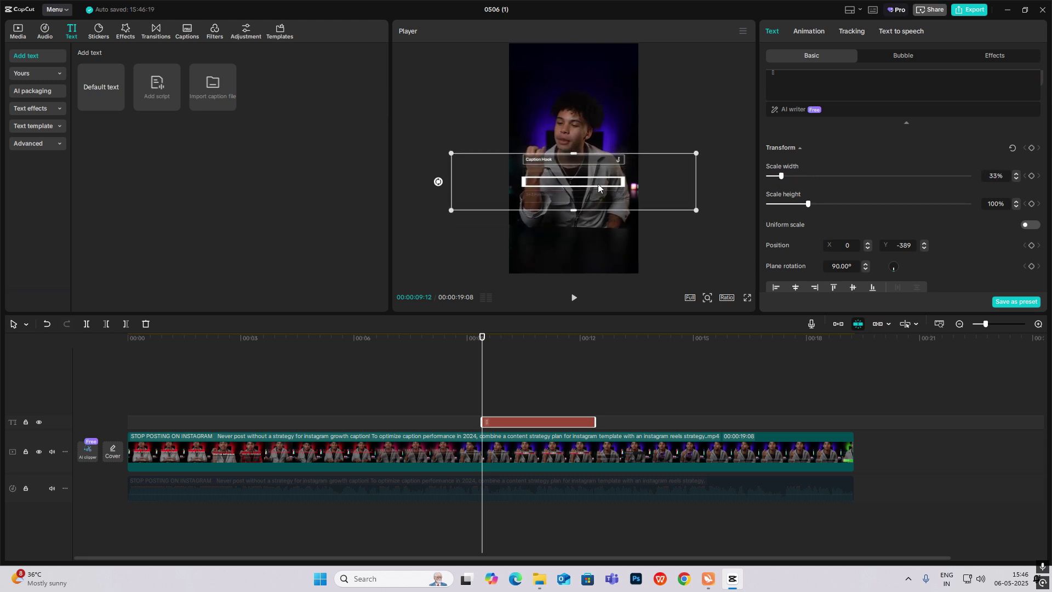
{"action": "left_click_drag", "start_coordinate": [598, 184], "coordinate": [599, 163]}
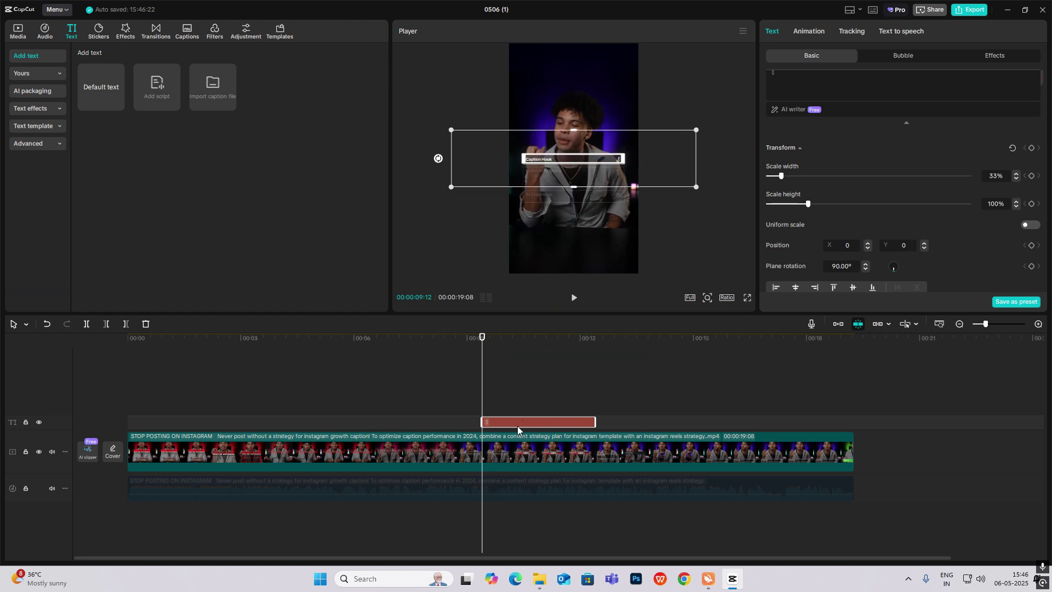
Duplicate the rectangle, place the copy just below the first one, and set its scale width to 70%.
{"action": "key", "text": "ctrl+v"}
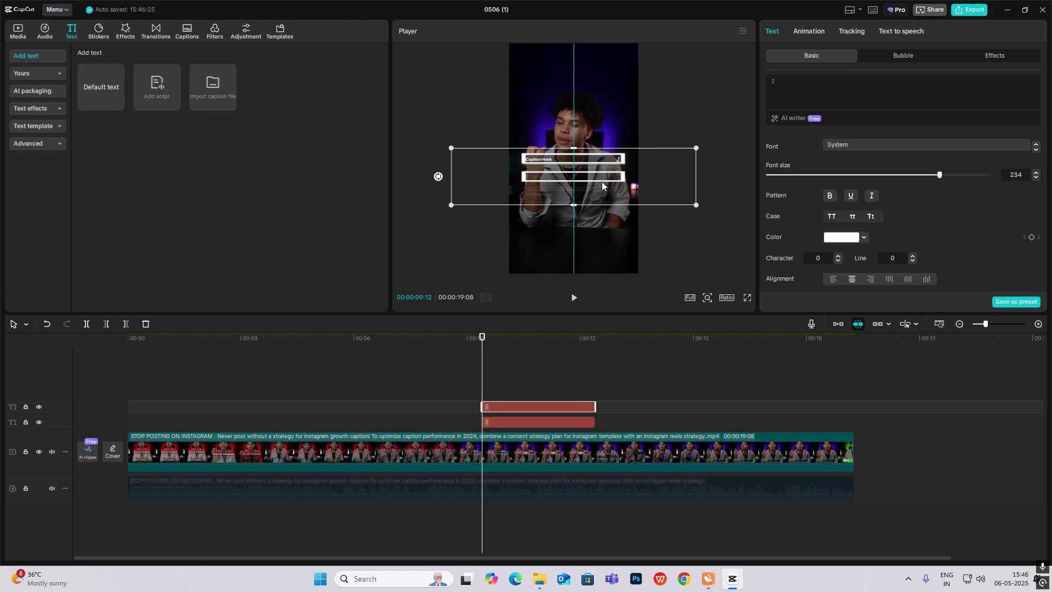
{"action": "left_click_drag", "start_coordinate": [602, 186], "coordinate": [603, 189]}
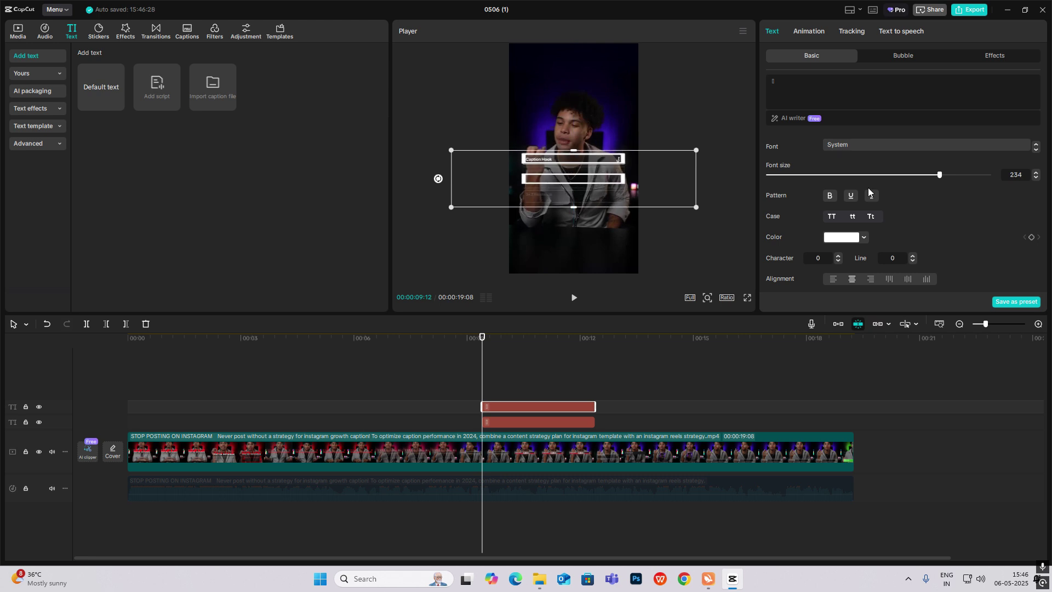
{"action": "scroll", "coordinate": [930, 190], "scroll_direction": "down", "scroll_amount": 3}
{"action": "scroll", "coordinate": [929, 186], "scroll_direction": "down", "scroll_amount": 3}
{"action": "left_click_drag", "start_coordinate": [804, 278], "coordinate": [796, 248]}
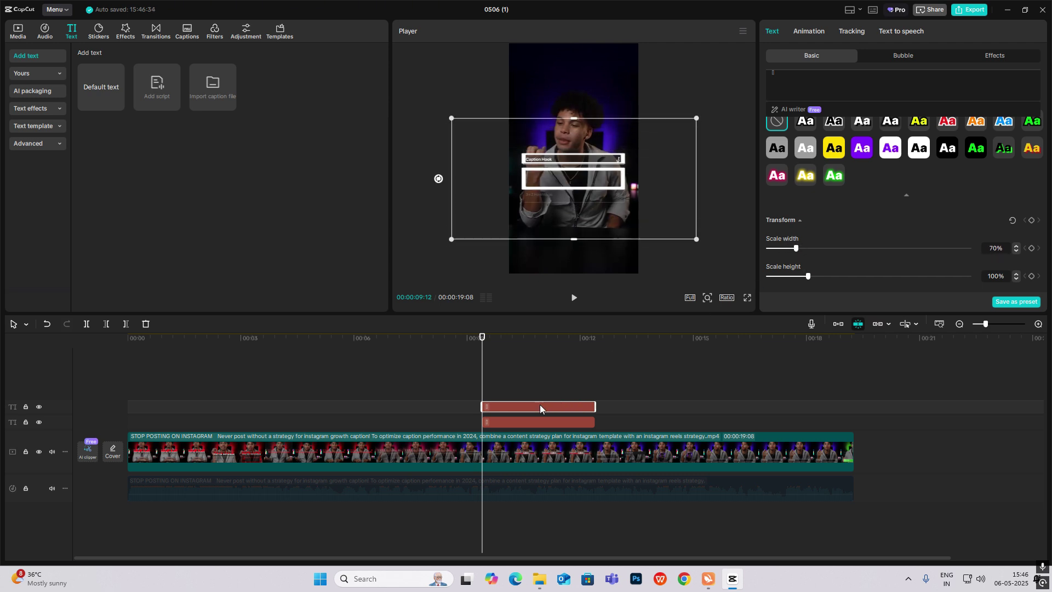
Duplicate the thin rectangle clip and place the copy directly beneath the taller middle rectangle.
{"action": "left_click", "coordinate": [499, 422]}
{"action": "key", "text": "ctrl+c"}
{"action": "key", "text": "ctrl+v"}
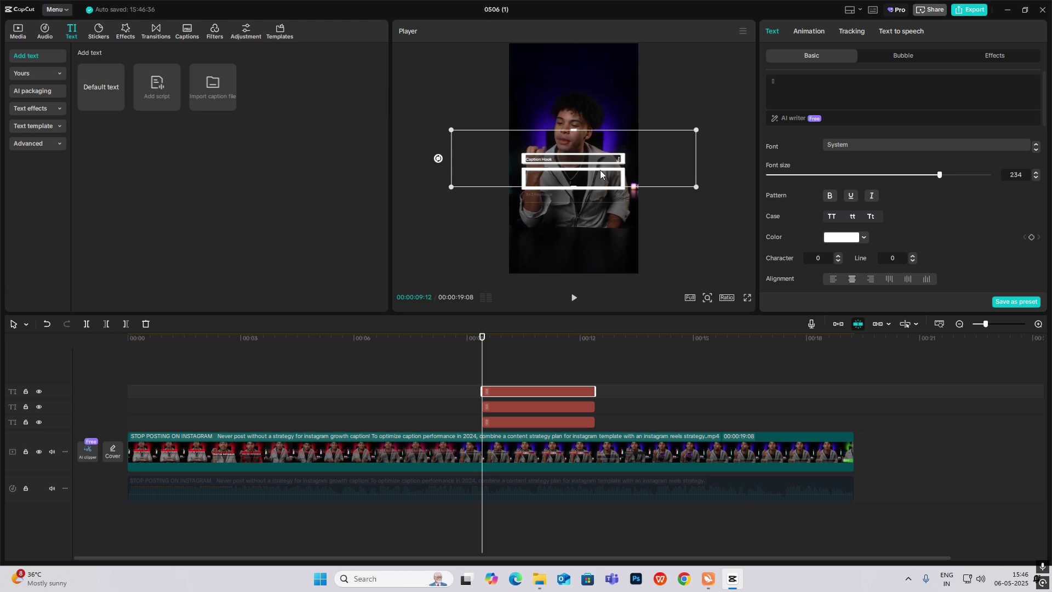
{"action": "left_click_drag", "start_coordinate": [597, 205], "coordinate": [598, 252]}
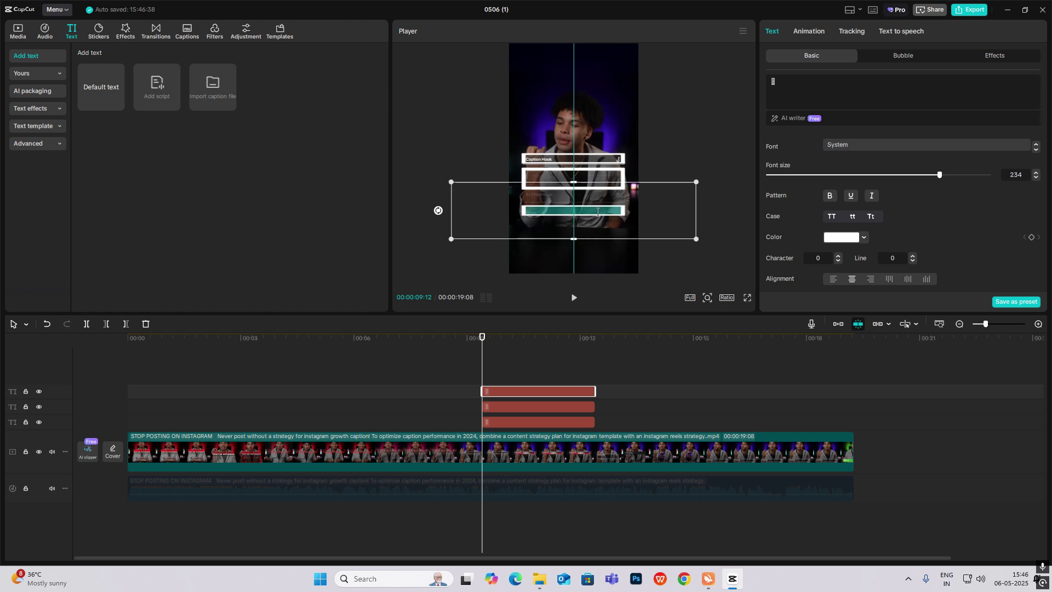
{"action": "left_click", "coordinate": [738, 219]}
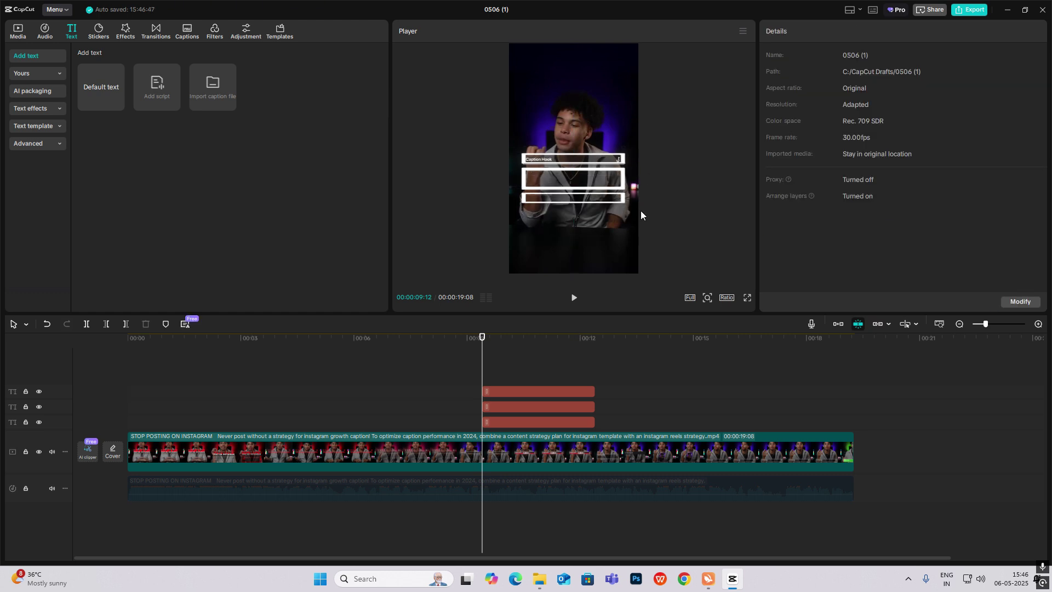
Lower the opacity of all three rectangle clips together to 17%.
{"action": "left_click_drag", "start_coordinate": [667, 367], "coordinate": [517, 425]}
{"action": "scroll", "coordinate": [877, 150], "scroll_direction": "down", "scroll_amount": 3}
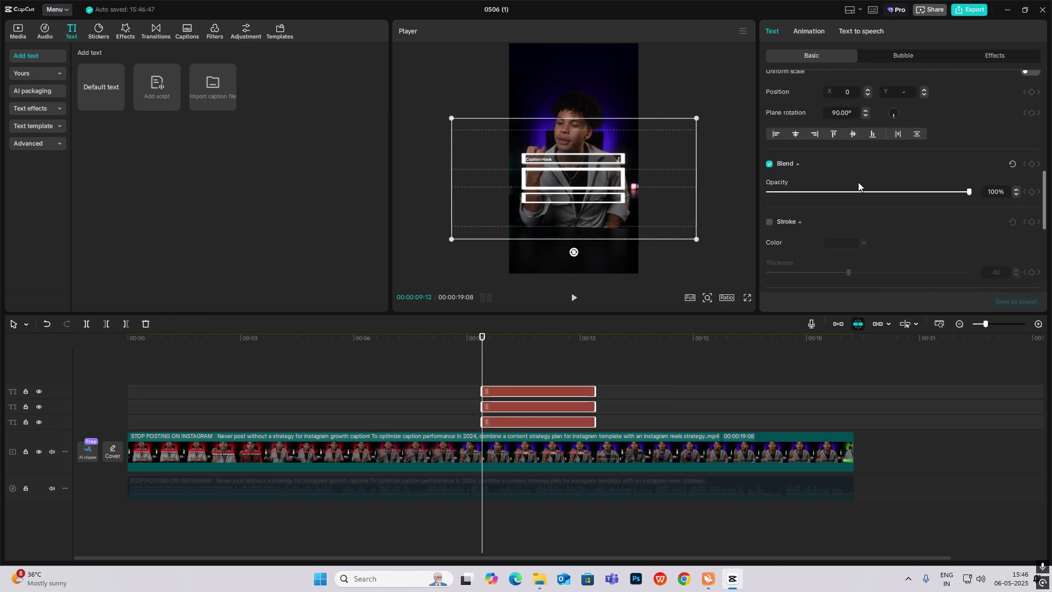
{"action": "left_click_drag", "start_coordinate": [968, 191], "coordinate": [803, 194]}
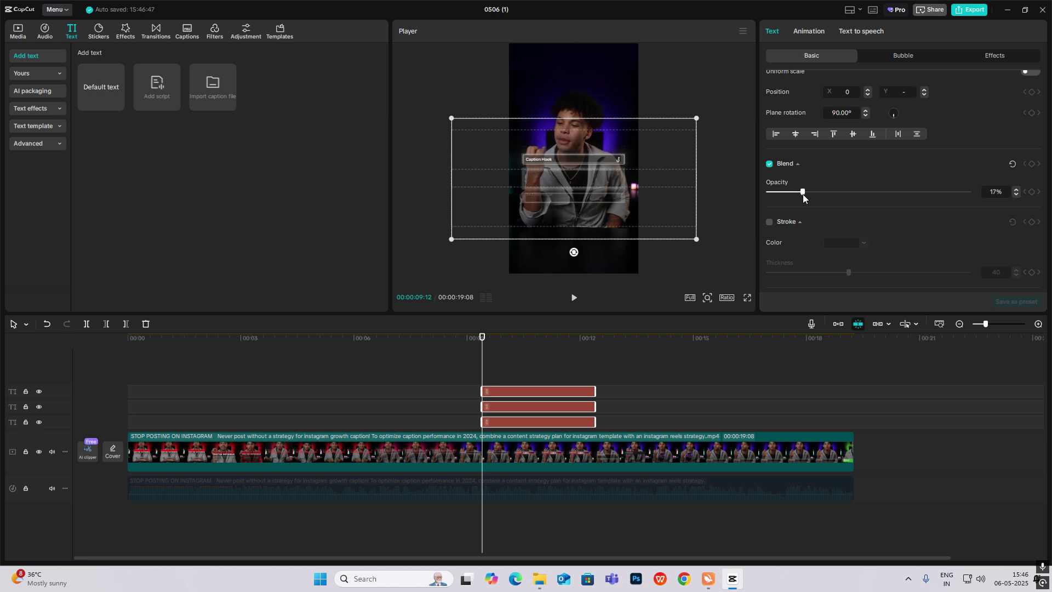
Add the istockphoto close-up eyes image above the rectangle clips, then shrink it and place it below the Caption Hook box.
{"action": "left_click", "coordinate": [501, 371]}
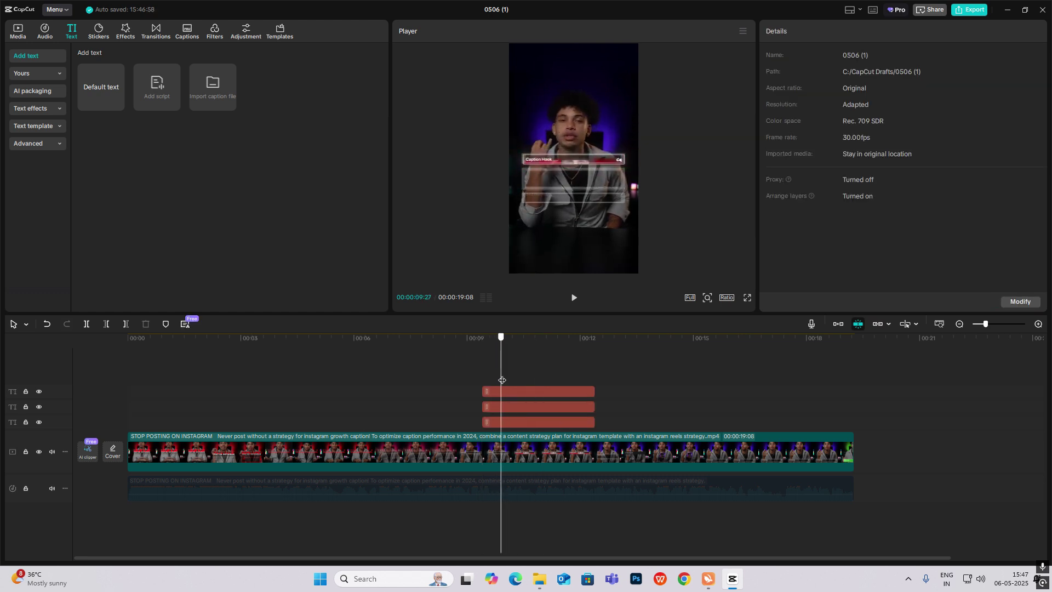
{"action": "left_click", "coordinate": [17, 33]}
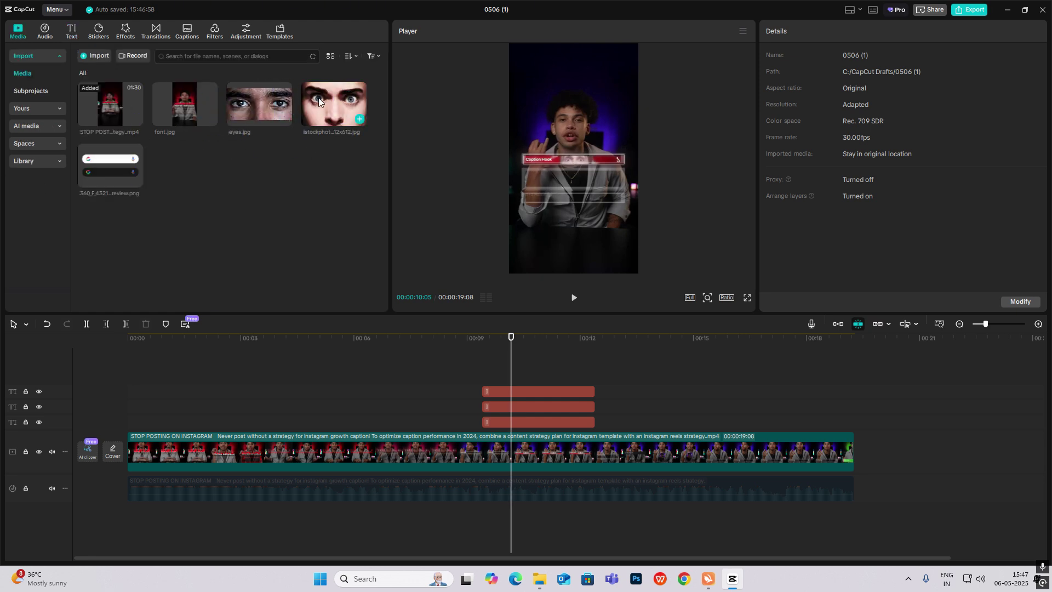
{"action": "left_click_drag", "start_coordinate": [318, 100], "coordinate": [478, 369]}
{"action": "left_click_drag", "start_coordinate": [610, 188], "coordinate": [624, 225]}
{"action": "left_click_drag", "start_coordinate": [640, 153], "coordinate": [598, 178]}
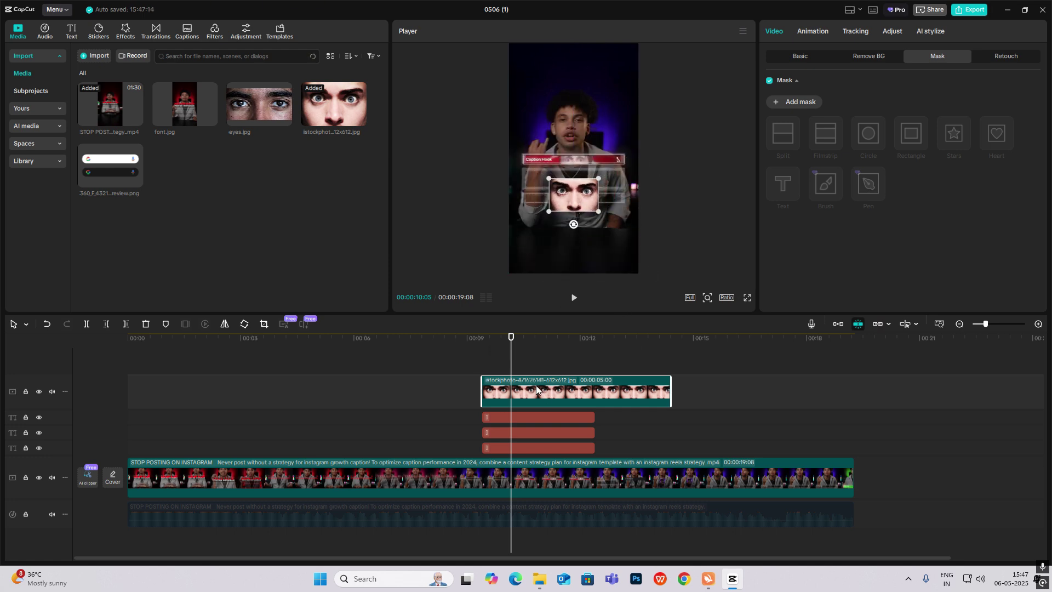
Move the eyes image clip beneath the three rectangle clips and disable the main video clip.
{"action": "left_click_drag", "start_coordinate": [570, 391], "coordinate": [570, 435]}
{"action": "left_click", "coordinate": [523, 470]}
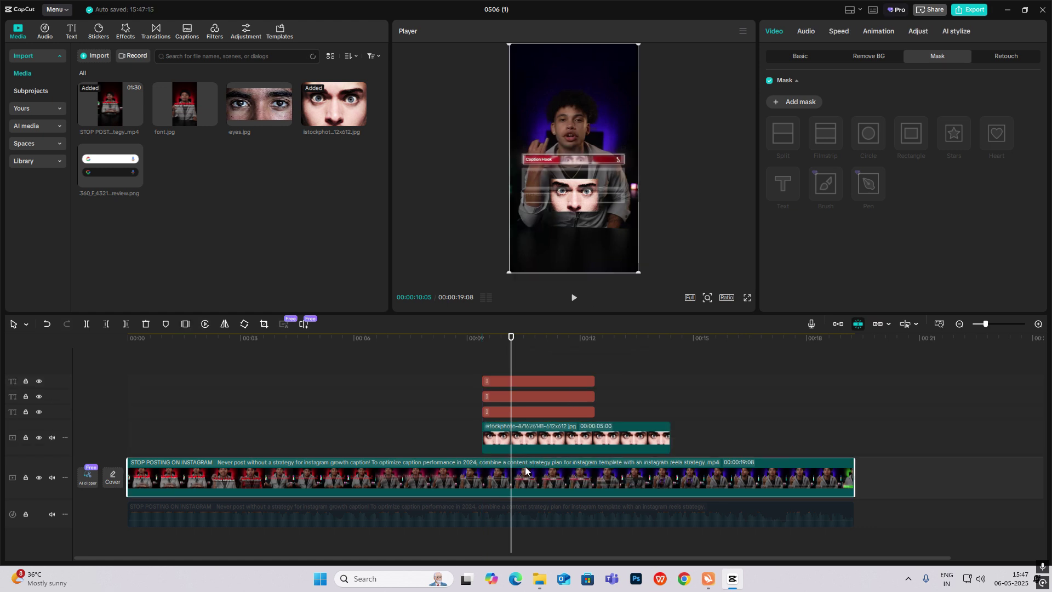
{"action": "key", "text": "v"}
Scale the eyes image down to 22% and move it onto the uppermost rectangle.
{"action": "left_click", "coordinate": [543, 438]}
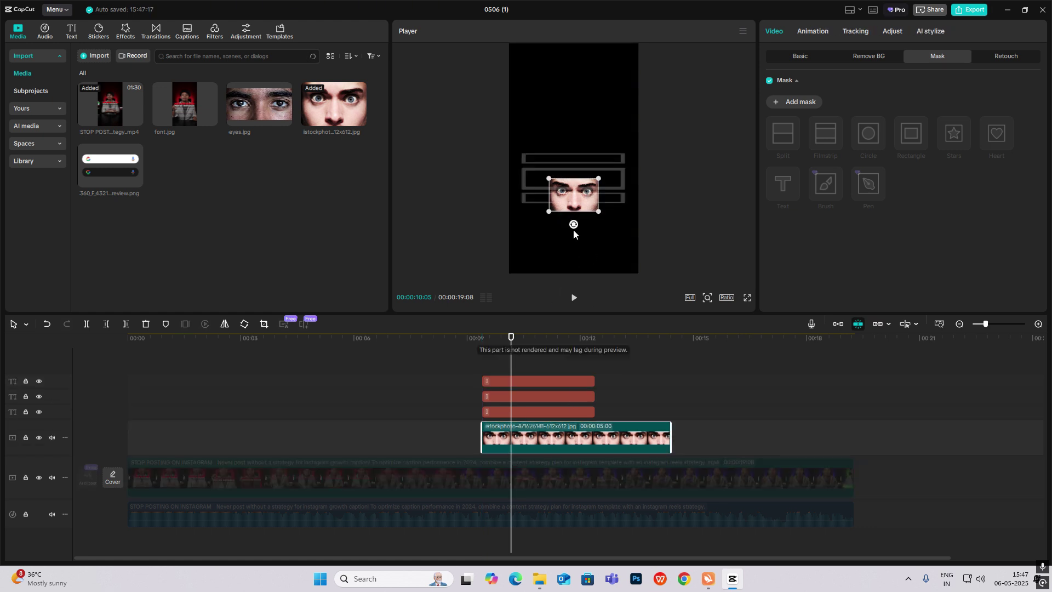
{"action": "left_click_drag", "start_coordinate": [577, 204], "coordinate": [580, 171]}
{"action": "left_click", "coordinate": [711, 299]}
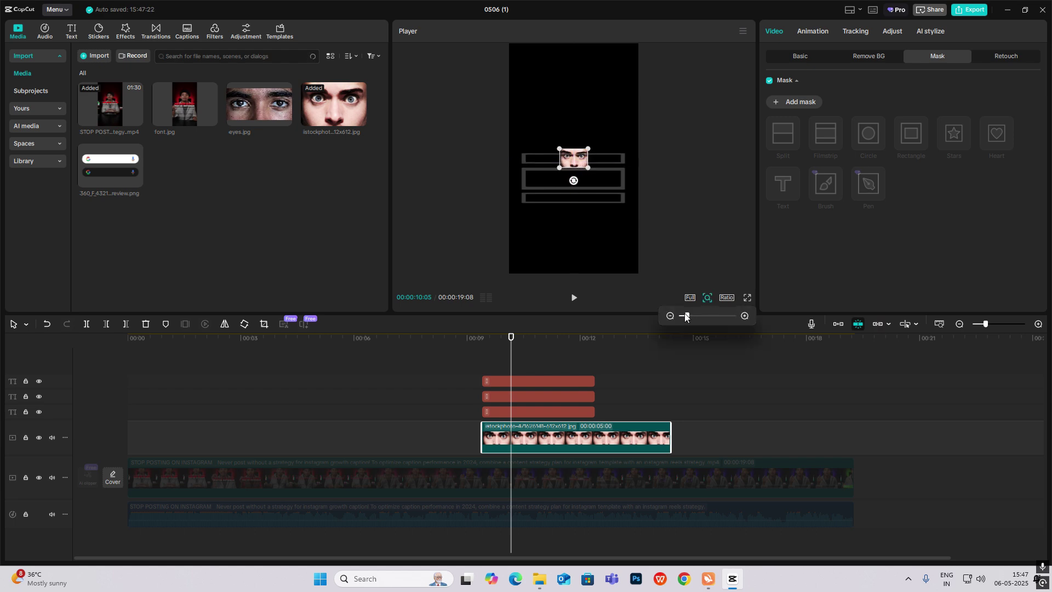
{"action": "left_click_drag", "start_coordinate": [686, 315], "coordinate": [732, 308]}
{"action": "left_click_drag", "start_coordinate": [737, 257], "coordinate": [740, 257]}
Apply a Rectangle mask 475 wide to the eyes image, leaving only a strip of the eyes inside the uppermost rectangle.
{"action": "left_click_drag", "start_coordinate": [553, 153], "coordinate": [571, 162]}
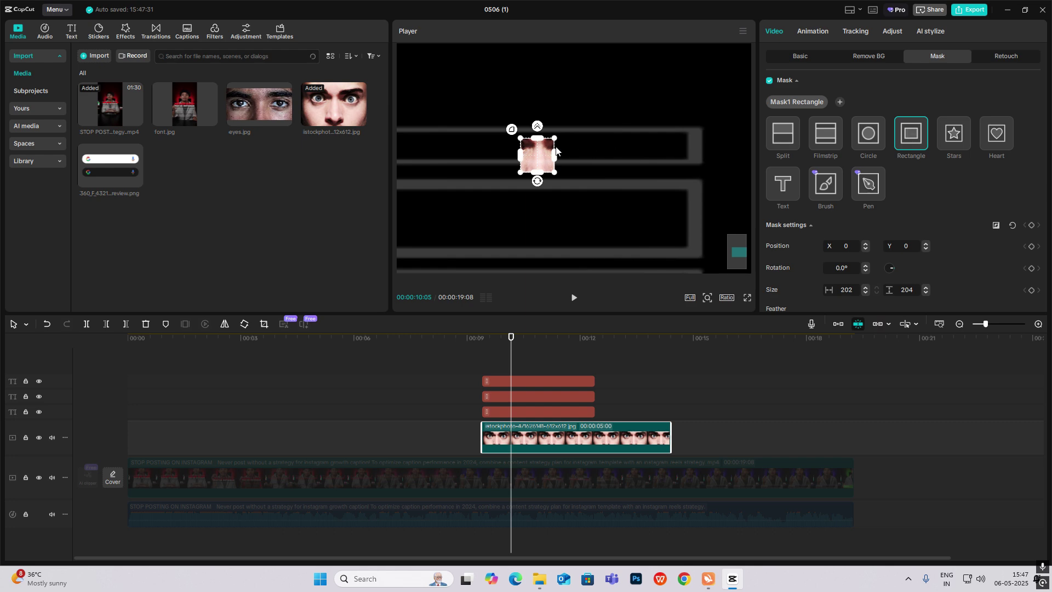
{"action": "left_click_drag", "start_coordinate": [555, 150], "coordinate": [658, 162]}
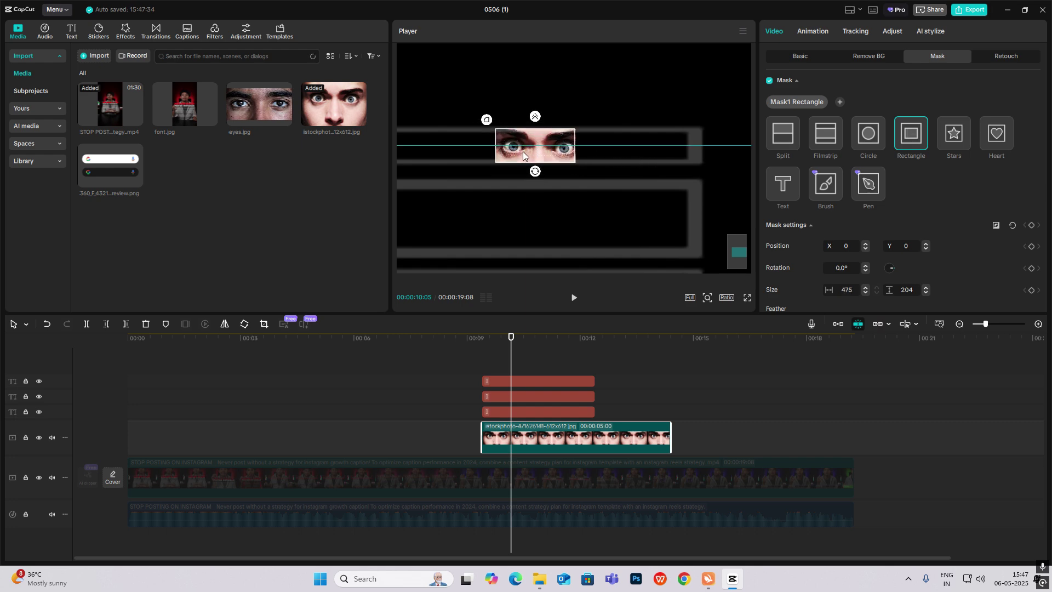
{"action": "left_click", "coordinate": [587, 427]}
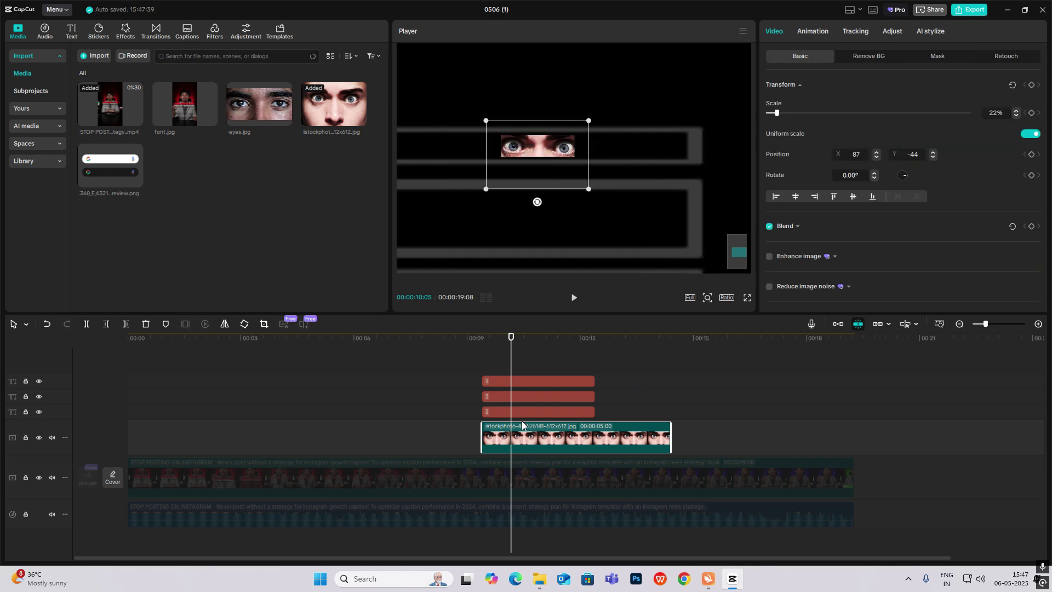
Add a default text clip above the rectangle clips and replace its text with the filled horizontal rectangle symbol.
{"action": "left_click", "coordinate": [71, 32]}
{"action": "left_click_drag", "start_coordinate": [101, 86], "coordinate": [481, 367]}
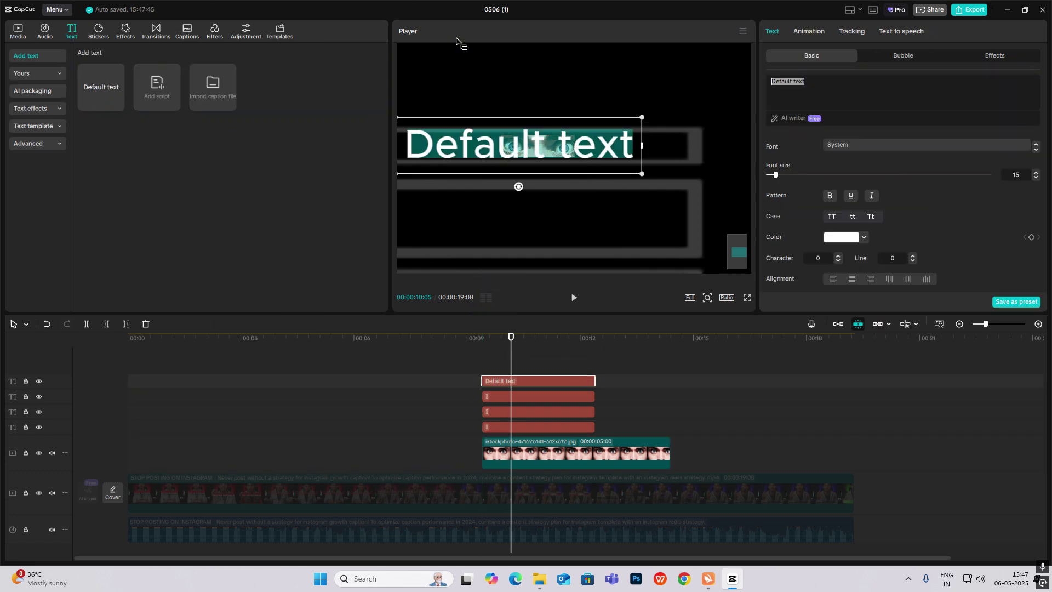
{"action": "key", "text": "super+period"}
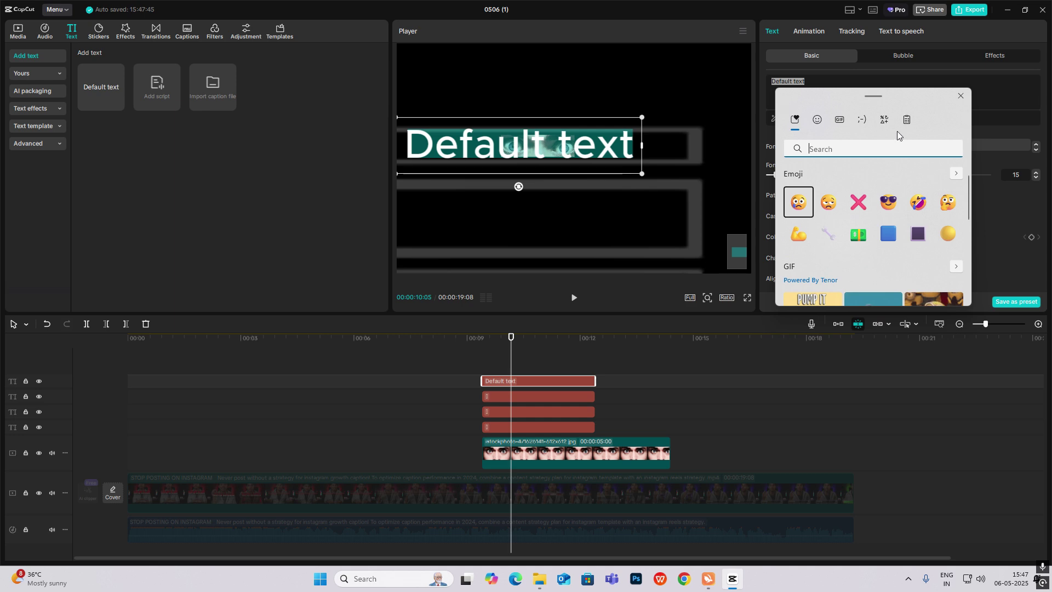
{"action": "left_click", "coordinate": [883, 119]}
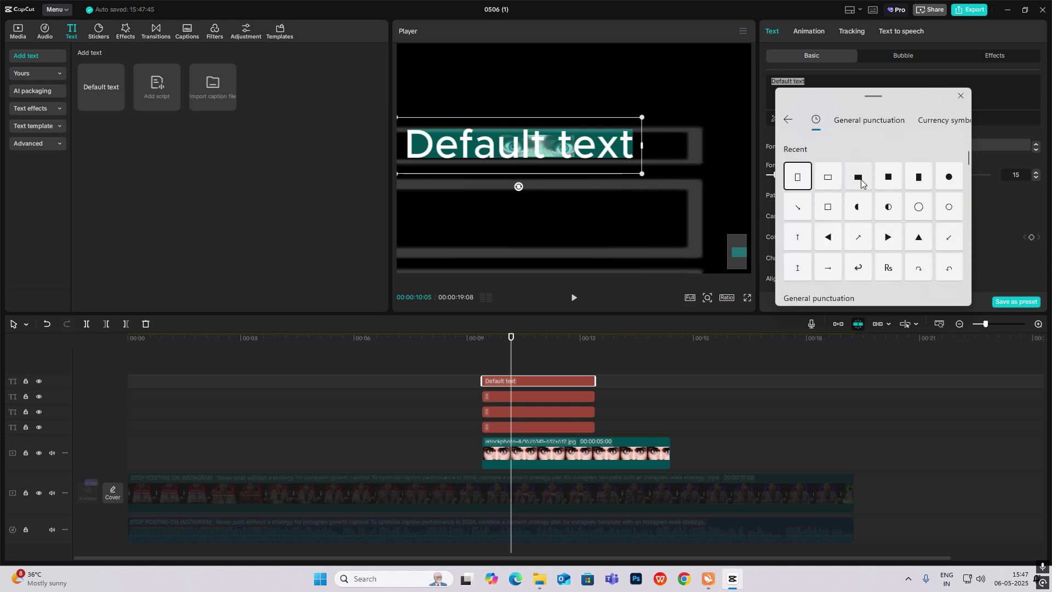
{"action": "left_click", "coordinate": [858, 176]}
Set the filled rectangle's font size to 290 and its color to red FF0000.
{"action": "left_click_drag", "start_coordinate": [775, 175], "coordinate": [981, 175]}
{"action": "left_click", "coordinate": [848, 241]}
{"action": "left_click_drag", "start_coordinate": [850, 284], "coordinate": [922, 251]}
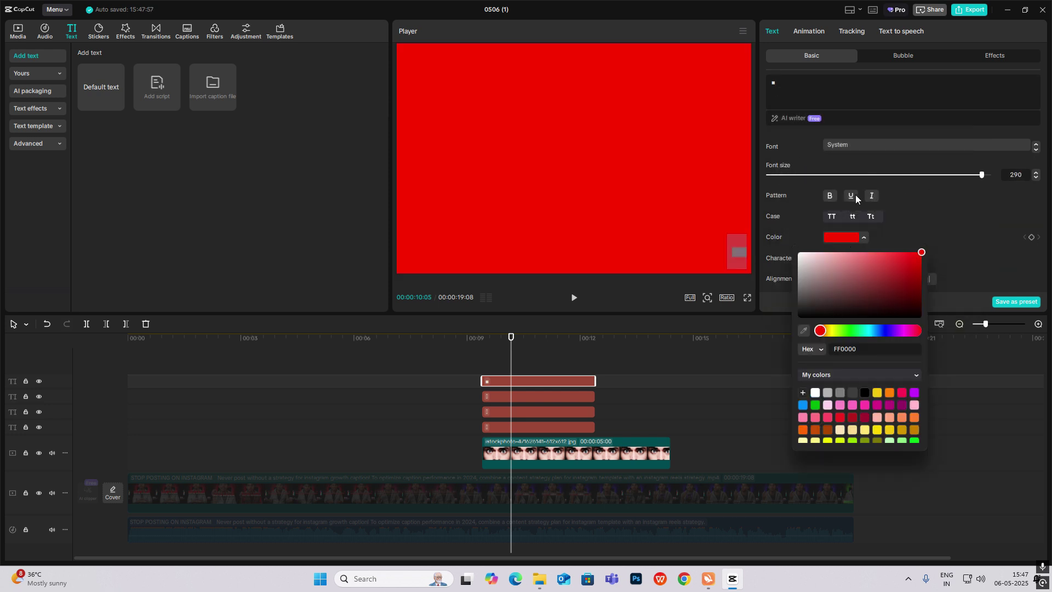
Extend the red rectangle clip to 00:00:03:27 and turn it into a compound clip.
{"action": "left_click", "coordinate": [707, 297]}
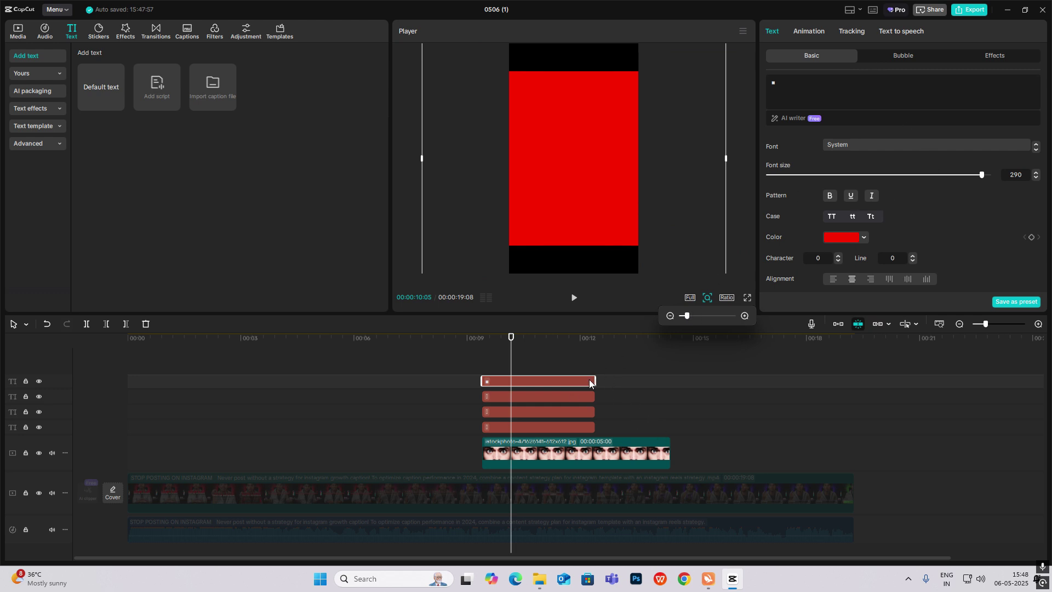
{"action": "left_click_drag", "start_coordinate": [592, 381], "coordinate": [627, 381]}
{"action": "key", "text": "alt+g"}
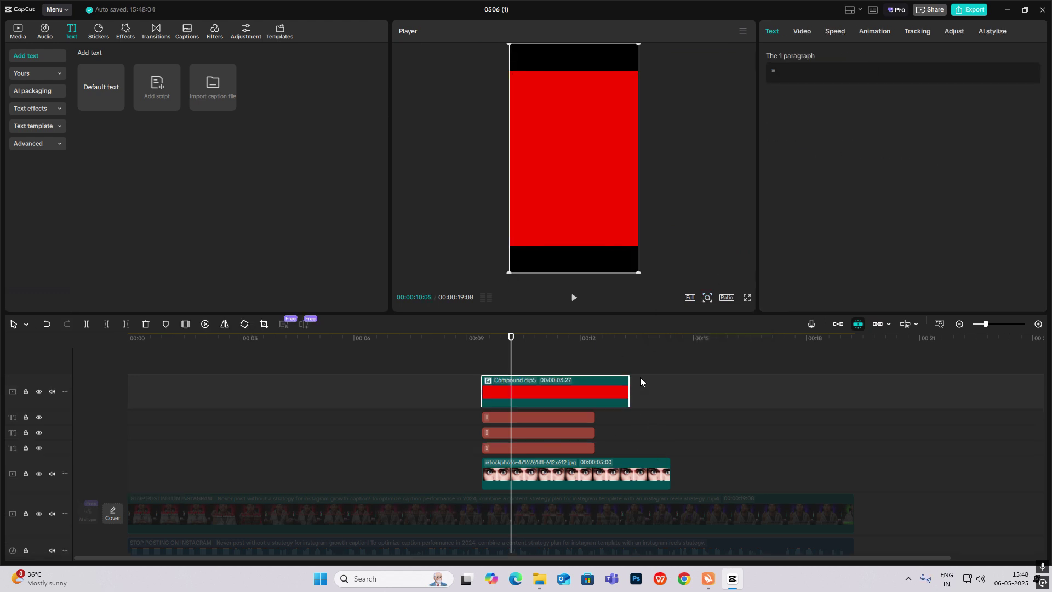
Add a Filmstrip mask to the red compound clip and narrow it to size 53 over the uppermost rectangle.
{"action": "left_click", "coordinate": [800, 31]}
{"action": "left_click", "coordinate": [940, 56]}
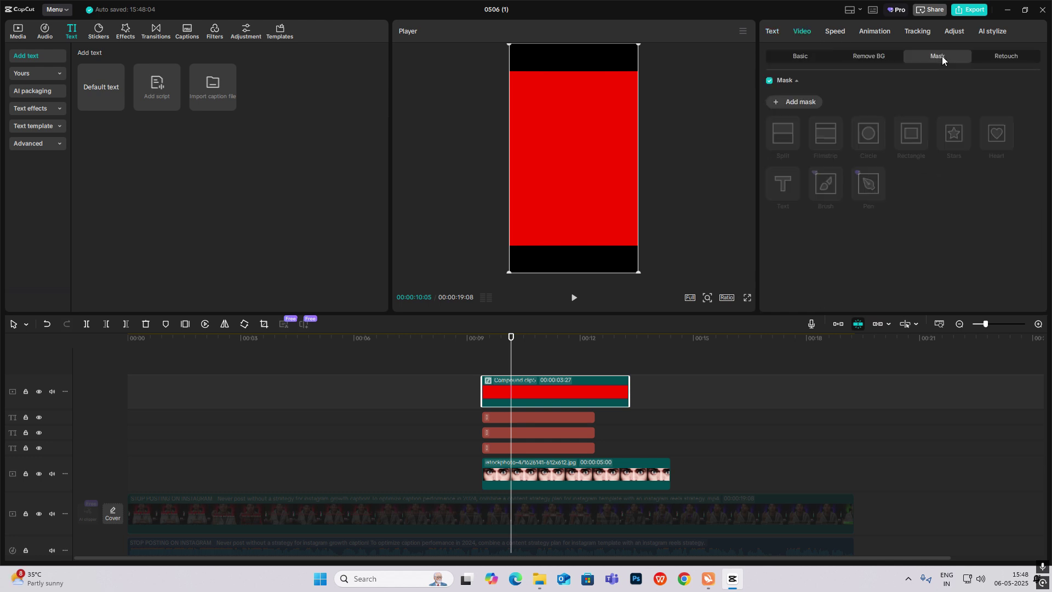
{"action": "left_click", "coordinate": [813, 104]}
{"action": "left_click", "coordinate": [825, 137]}
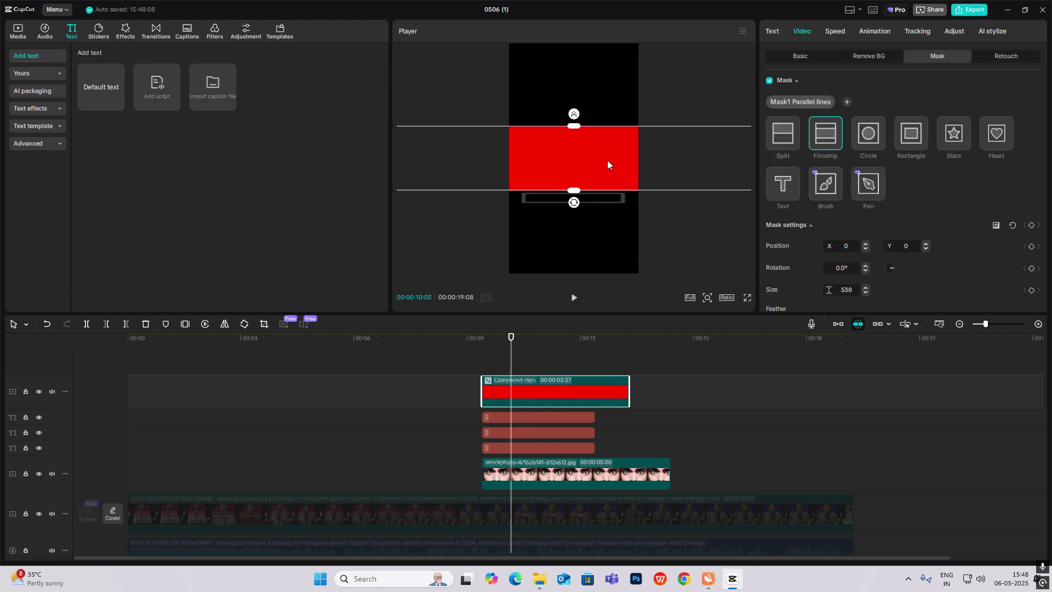
{"action": "left_click_drag", "start_coordinate": [574, 125], "coordinate": [575, 157]}
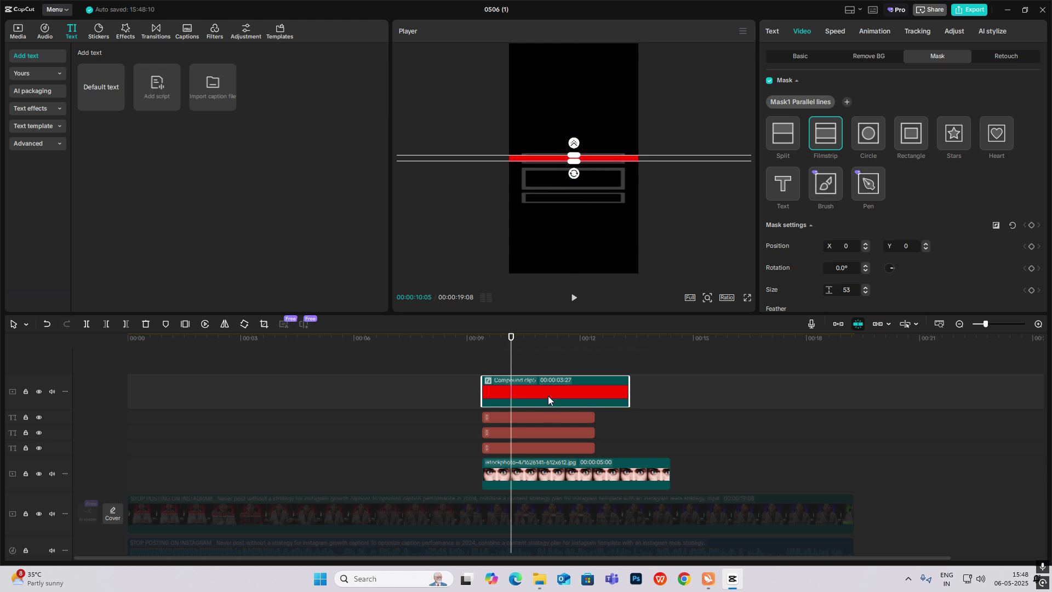
Move the red compound clip to the track directly beneath the eyes image clip.
{"action": "left_click_drag", "start_coordinate": [548, 395], "coordinate": [551, 502]}
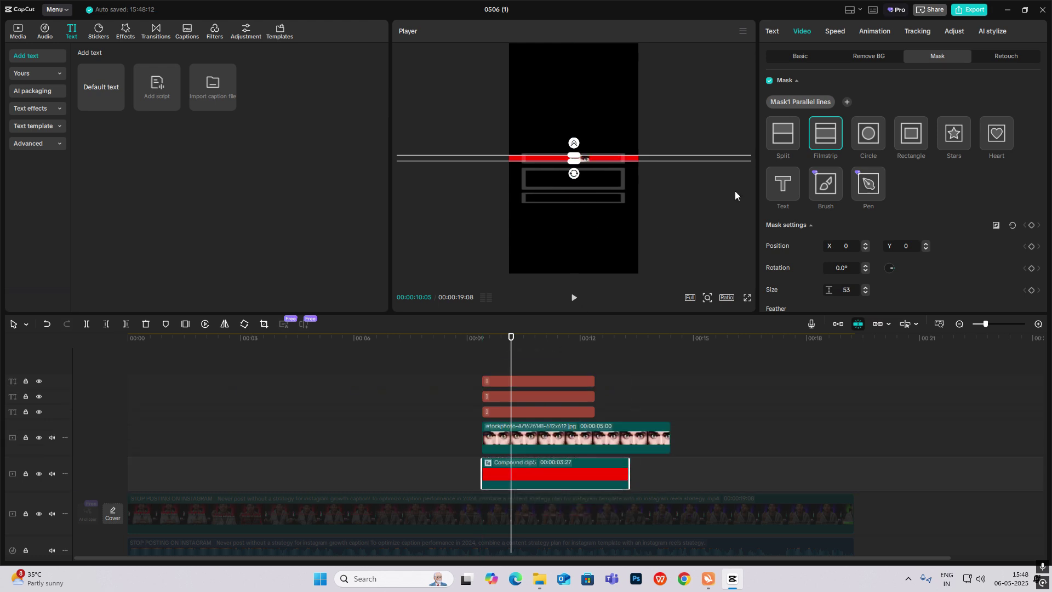
{"action": "left_click", "coordinate": [707, 298]}
{"action": "left_click_drag", "start_coordinate": [689, 316], "coordinate": [714, 317]}
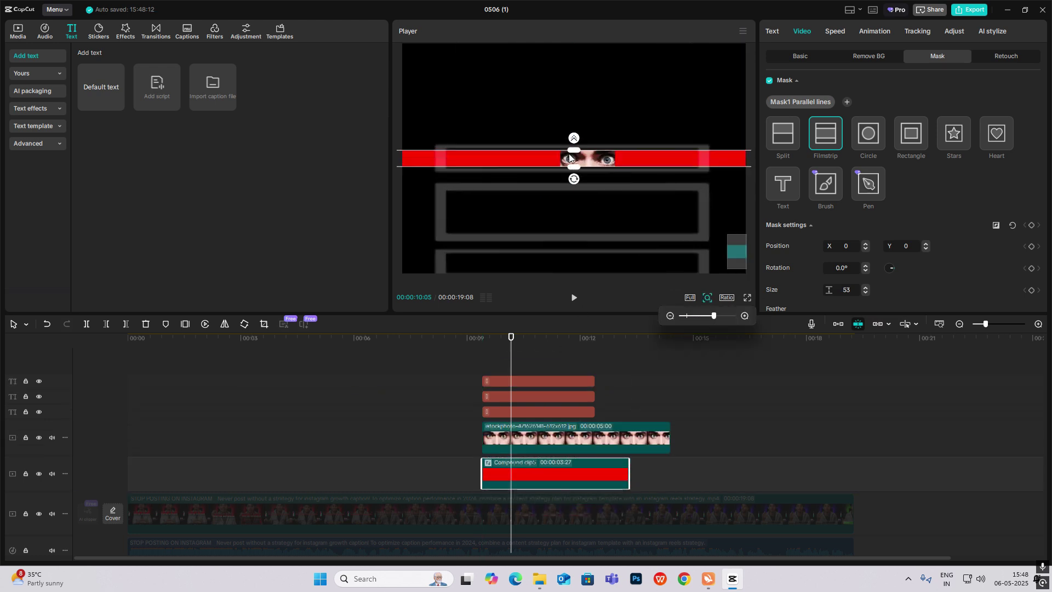
{"action": "left_click_drag", "start_coordinate": [574, 148], "coordinate": [574, 148]}
Replace the red clip's mask with a Rectangle mask sized 809 by 66 to fit the uppermost caption box.
{"action": "left_click", "coordinate": [909, 134]}
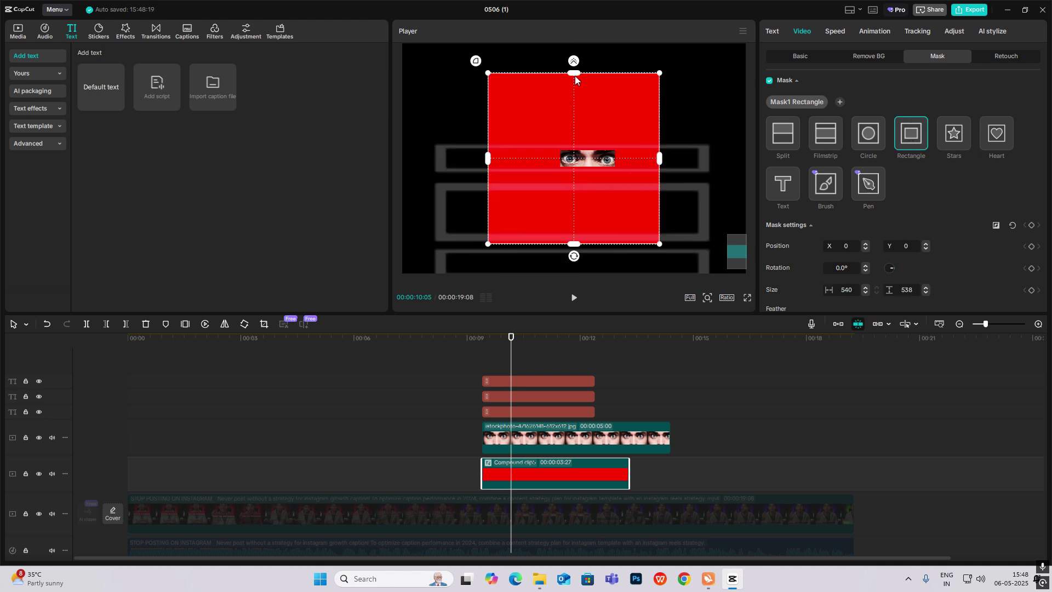
{"action": "left_click_drag", "start_coordinate": [574, 74], "coordinate": [574, 149]}
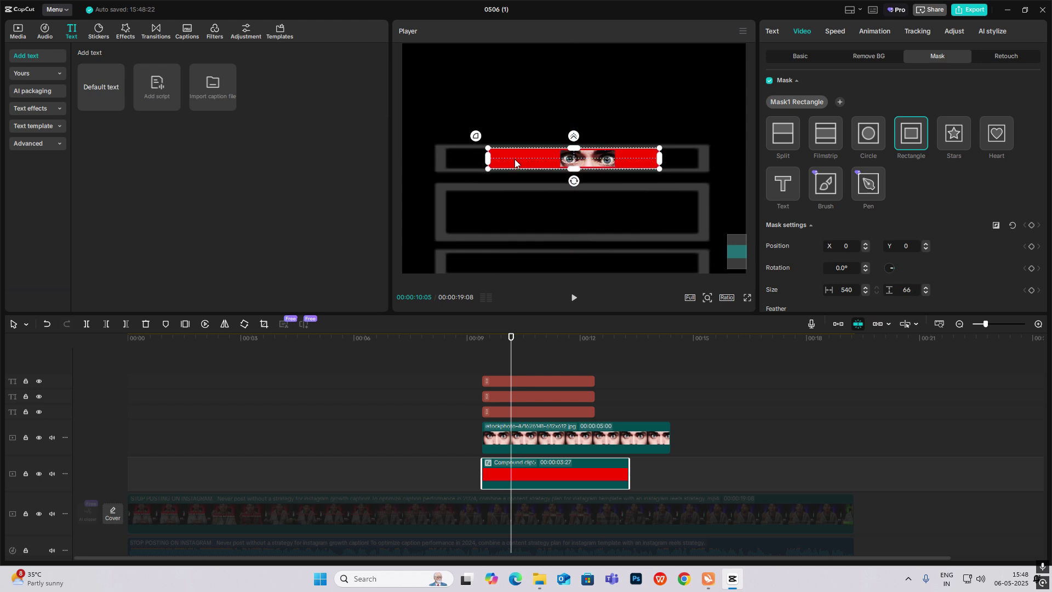
{"action": "left_click_drag", "start_coordinate": [488, 158], "coordinate": [449, 161]}
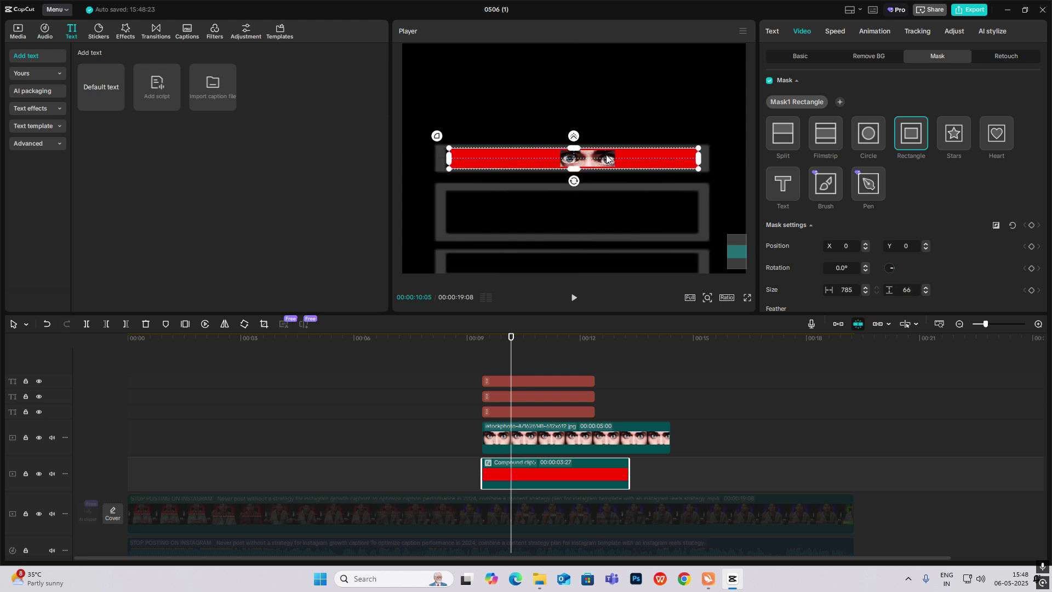
{"action": "left_click", "coordinate": [706, 297]}
{"action": "left_click", "coordinate": [712, 316]}
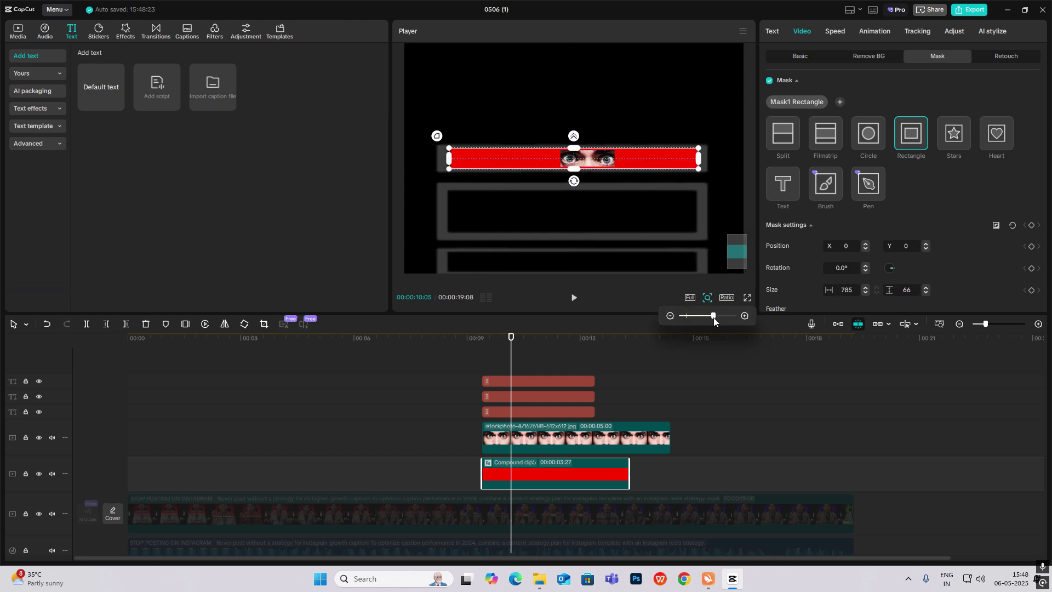
{"action": "left_click", "coordinate": [495, 160]}
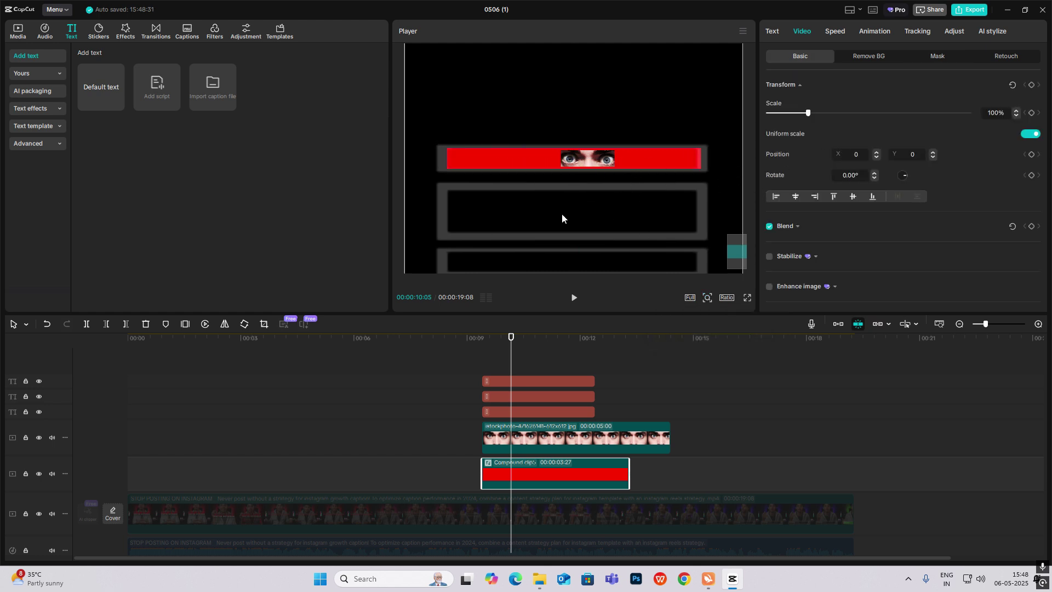
Lower the masked red clip's opacity to 47%.
{"action": "left_click", "coordinate": [797, 229]}
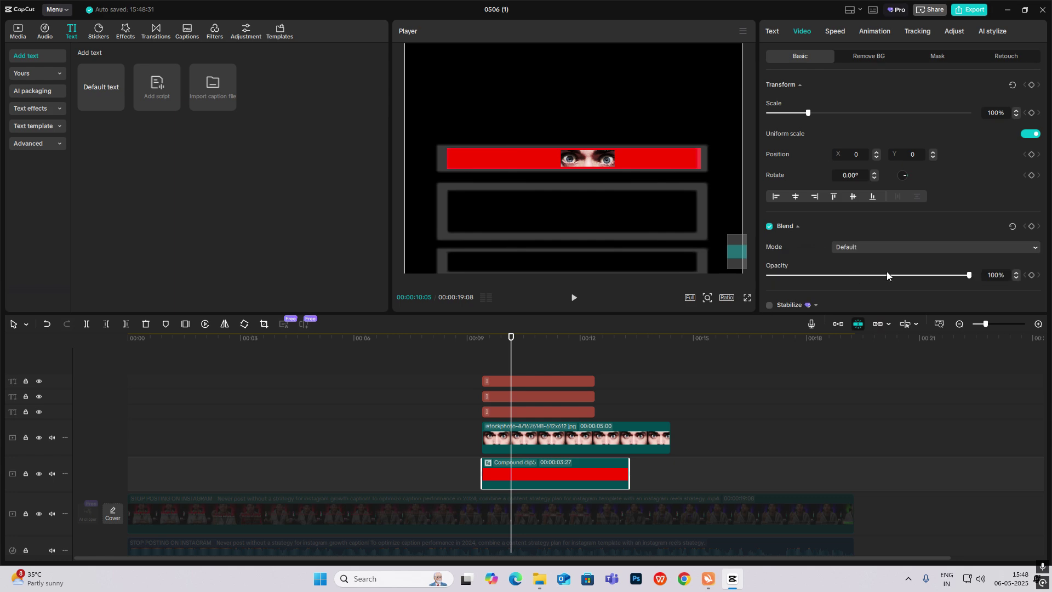
{"action": "left_click_drag", "start_coordinate": [886, 271], "coordinate": [862, 277]}
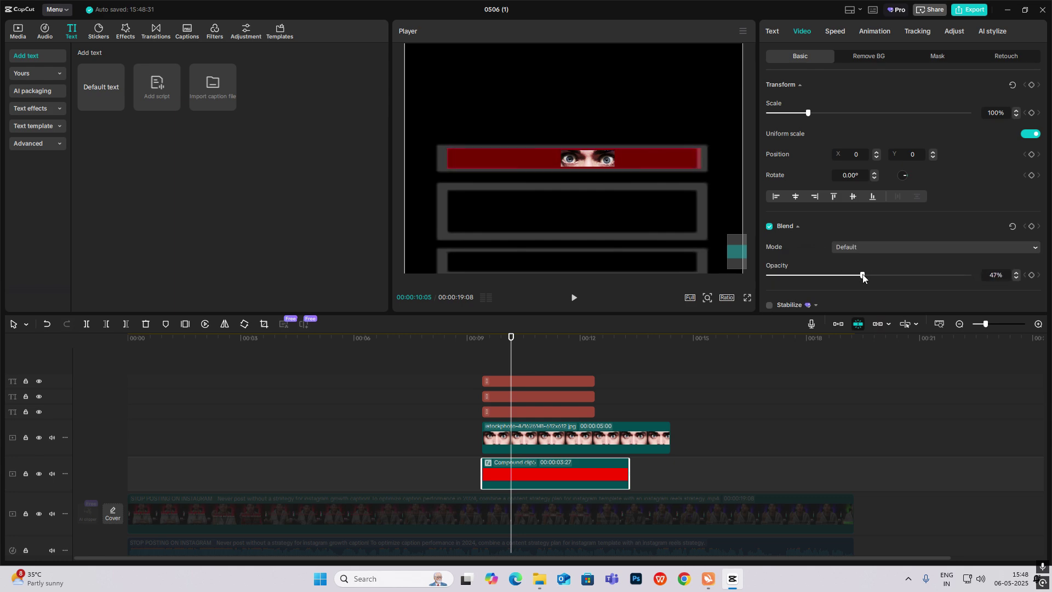
Move the main video clip later on its track so it starts at about 11 seconds.
{"action": "left_click", "coordinate": [577, 397]}
{"action": "scroll", "coordinate": [680, 404], "scroll_direction": "down", "scroll_amount": 1}
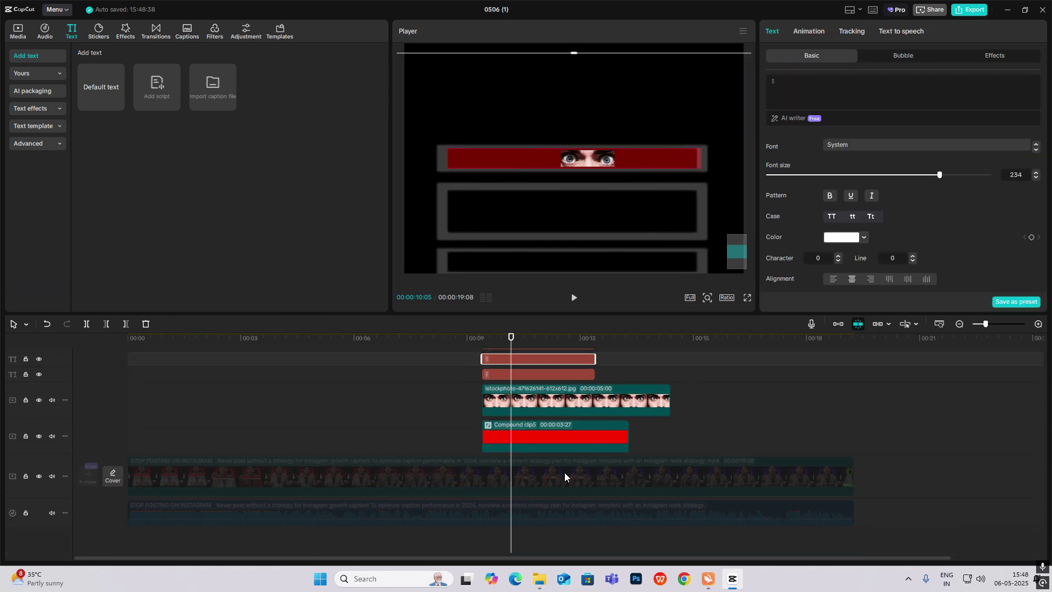
{"action": "left_click_drag", "start_coordinate": [565, 473], "coordinate": [993, 465]}
Turn the masked red clip into a compound clip and combine it with the eyes image into a single compound clip.
{"action": "left_click", "coordinate": [551, 442]}
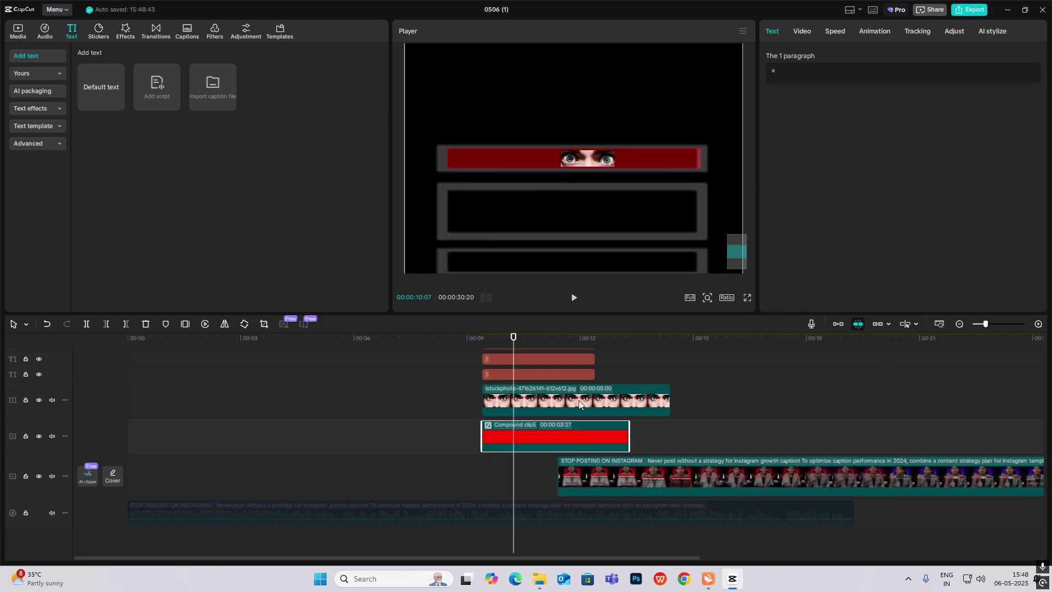
{"action": "left_click", "coordinate": [803, 31]}
{"action": "left_click", "coordinate": [935, 56]}
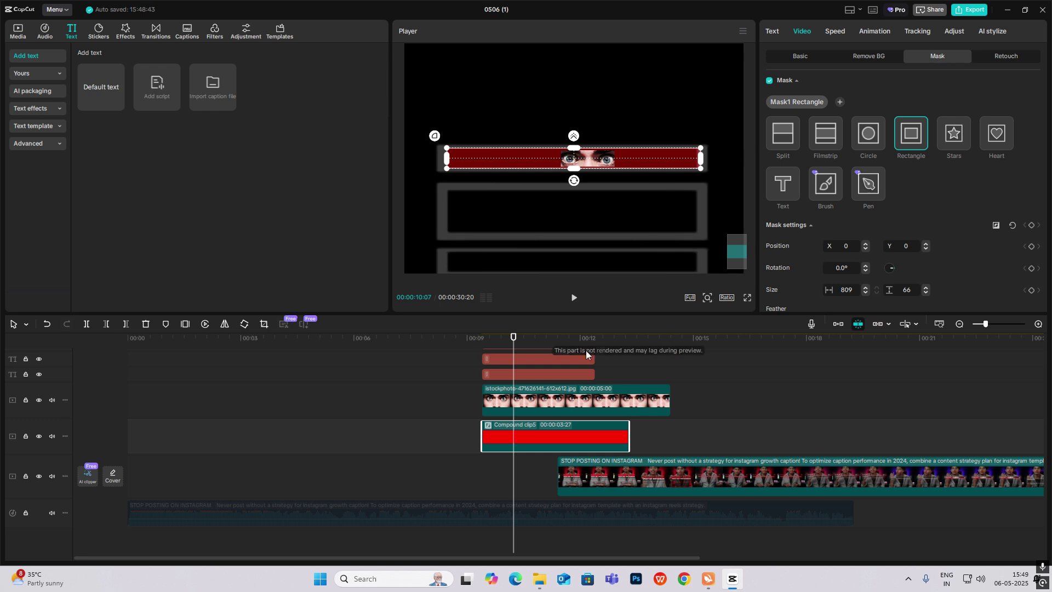
{"action": "key", "text": "alt+g"}
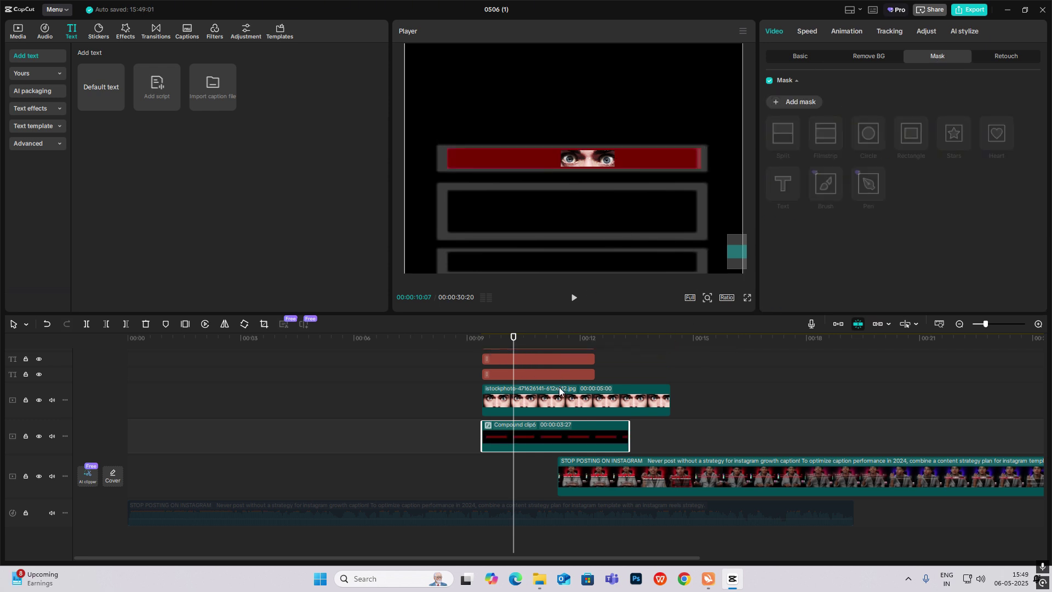
{"action": "left_click_drag", "start_coordinate": [729, 388], "coordinate": [644, 431]}
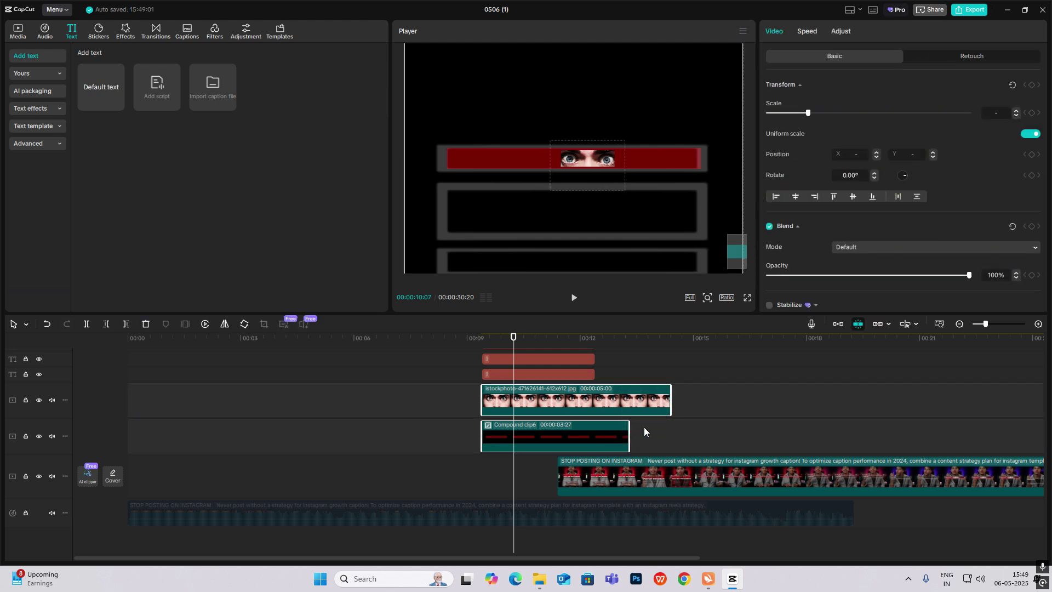
{"action": "key", "text": "alt+g"}
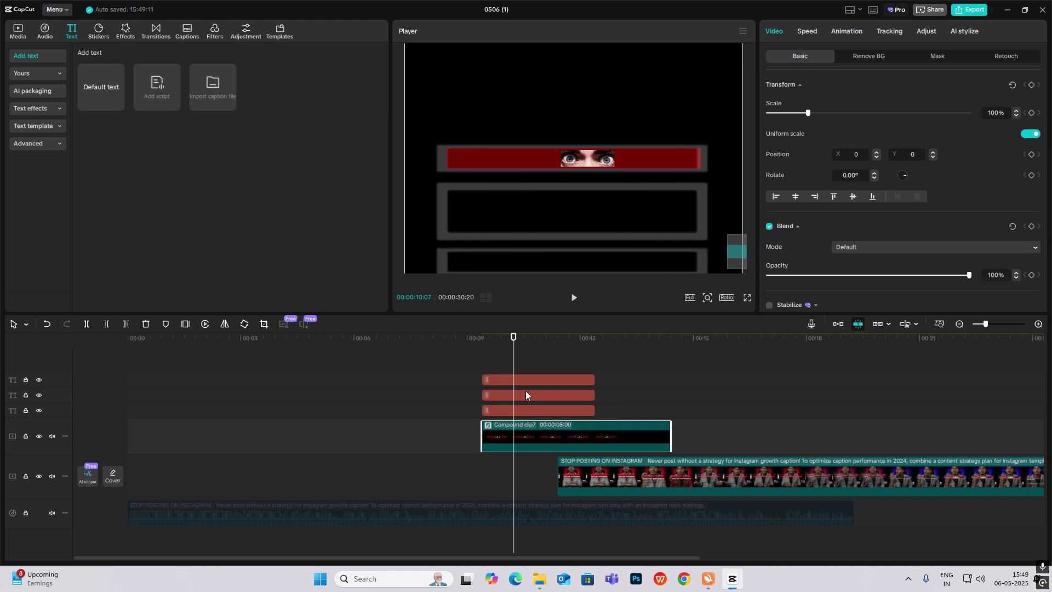
Add a Split mask to the combined eyes clip, rotated to -180° and lowered to Y -33 so it hides the content.
{"action": "left_click", "coordinate": [490, 357]}
{"action": "left_click", "coordinate": [523, 438]}
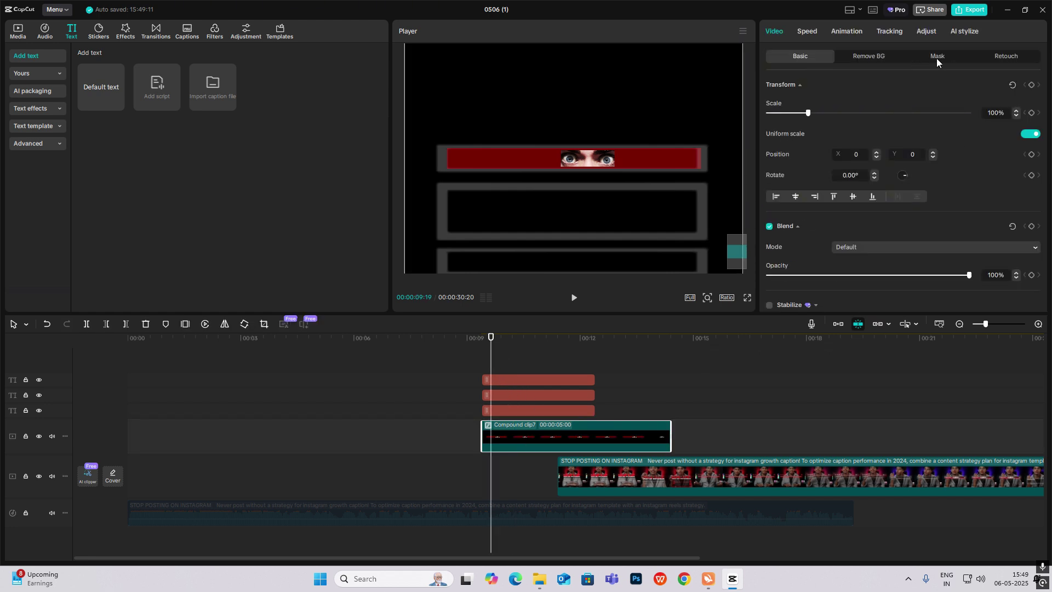
{"action": "left_click", "coordinate": [936, 58]}
{"action": "left_click", "coordinate": [798, 101]}
{"action": "left_click", "coordinate": [786, 136]}
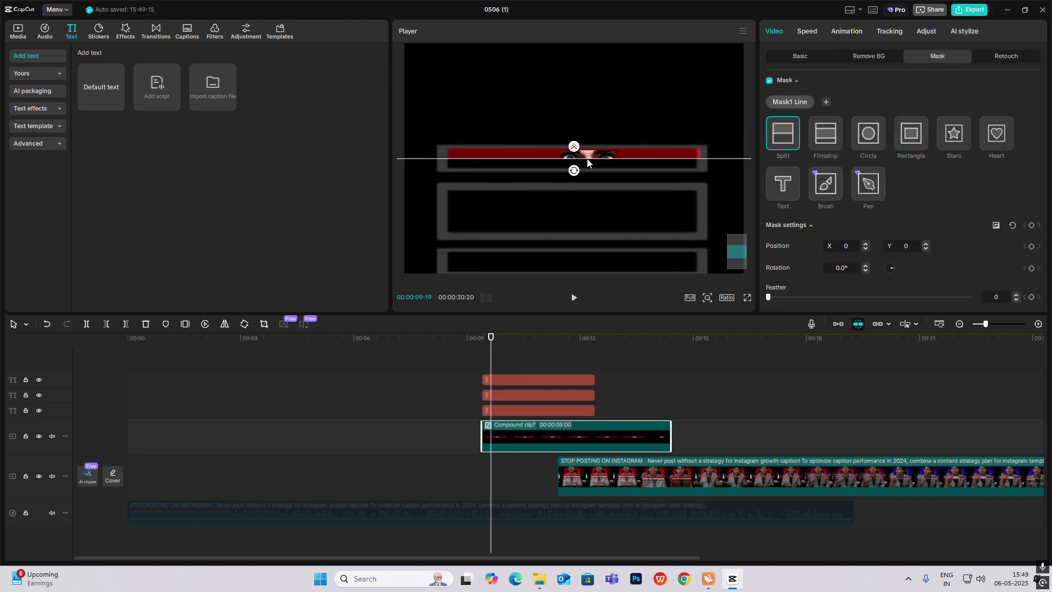
{"action": "mouse_move", "coordinate": [580, 171]}
{"action": "left_mouse_down"}
{"action": "mouse_move", "coordinate": [599, 164]}
{"action": "mouse_move", "coordinate": [567, 111]}
{"action": "mouse_move", "coordinate": [579, 168]}
{"action": "left_mouse_up"}
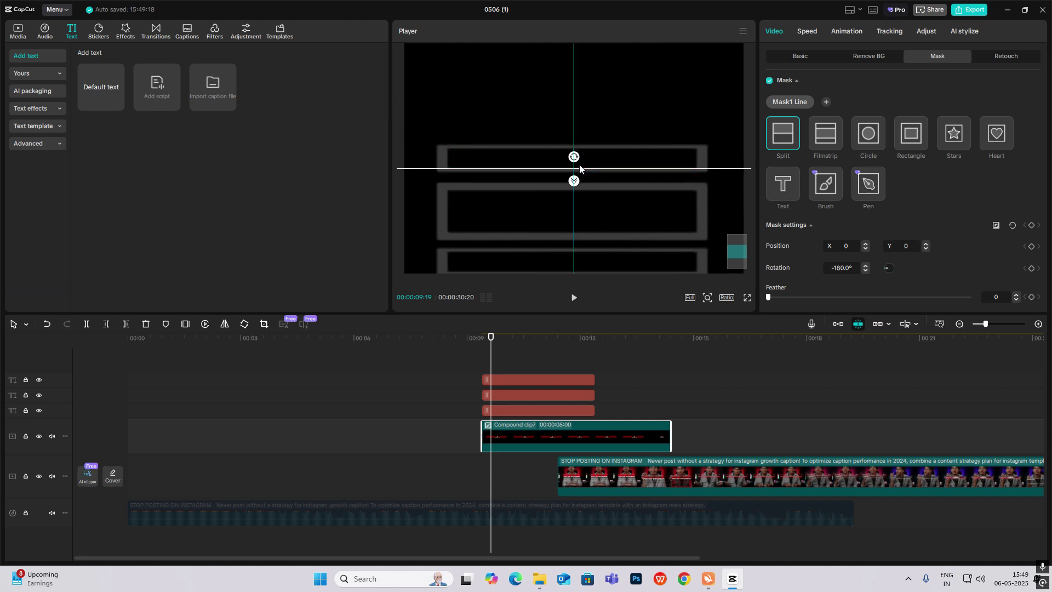
Keyframe the Split mask settings at 00:00:09:19 and raise the mask to Y 48 at 00:00:10:18.
{"action": "left_click", "coordinate": [1031, 225]}
{"action": "left_click_drag", "start_coordinate": [491, 364], "coordinate": [527, 371]}
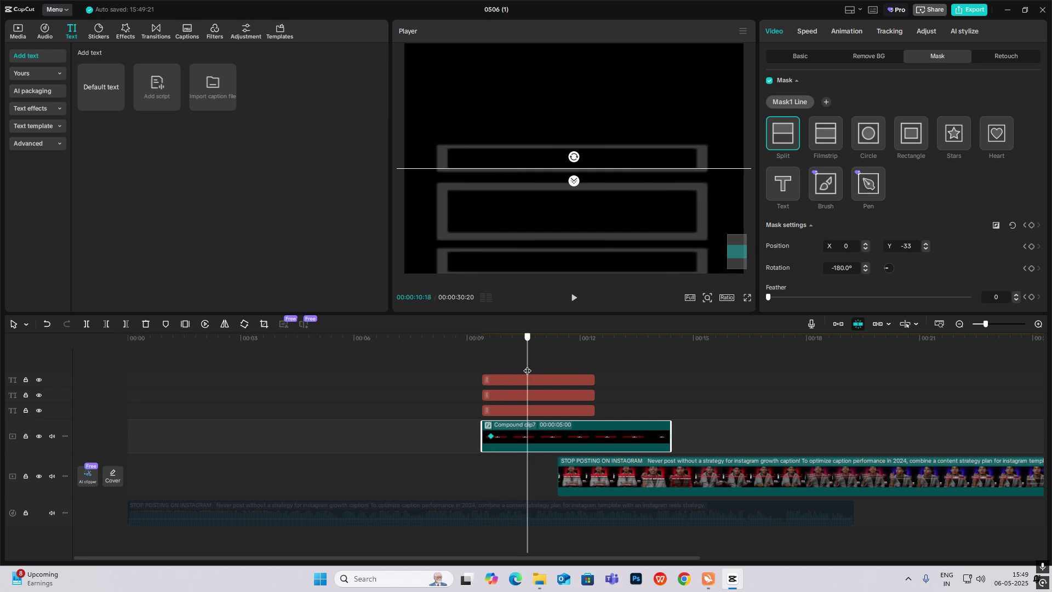
{"action": "left_click_drag", "start_coordinate": [657, 168], "coordinate": [658, 143]}
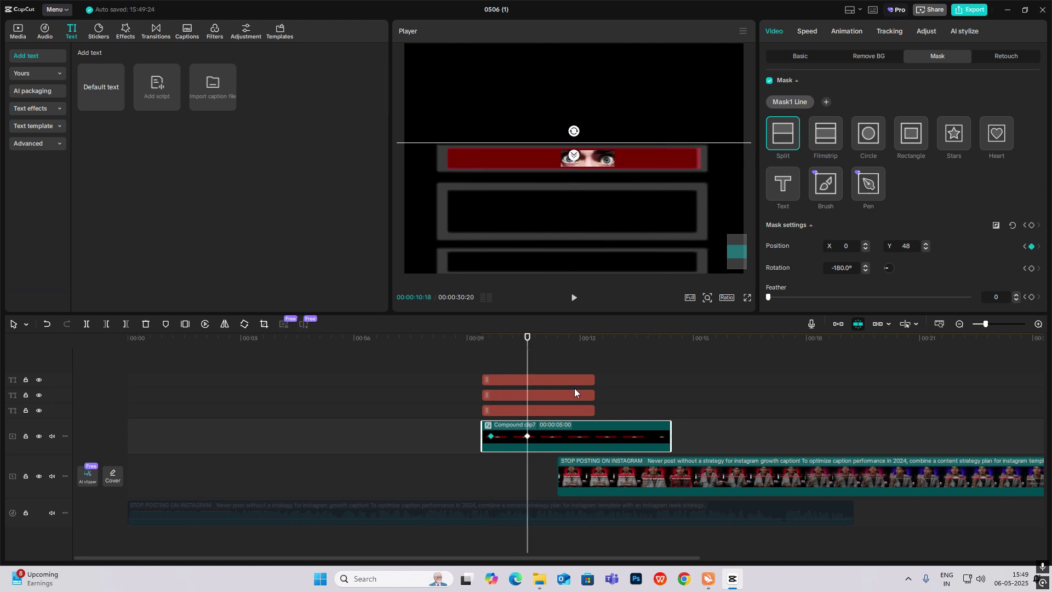
Apply the Cubic Out preset curve to the mask's Position Y keyframes.
{"action": "key", "text": "alt+k"}
{"action": "left_click", "coordinate": [512, 457]}
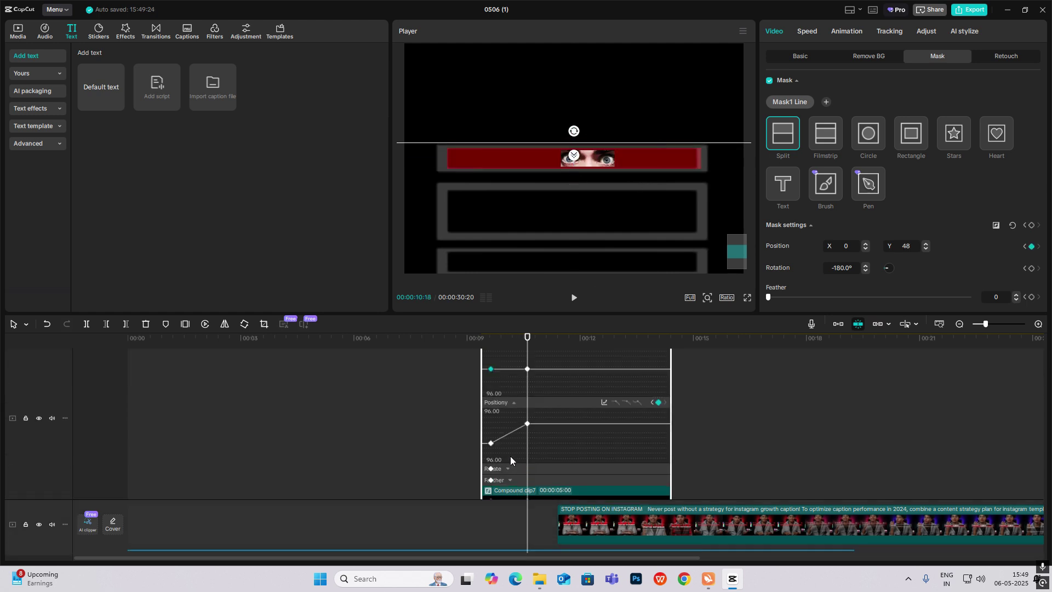
{"action": "left_click", "coordinate": [504, 436]}
{"action": "left_click", "coordinate": [601, 400]}
{"action": "left_click", "coordinate": [506, 454]}
{"action": "left_click", "coordinate": [603, 402]}
{"action": "left_click", "coordinate": [688, 464]}
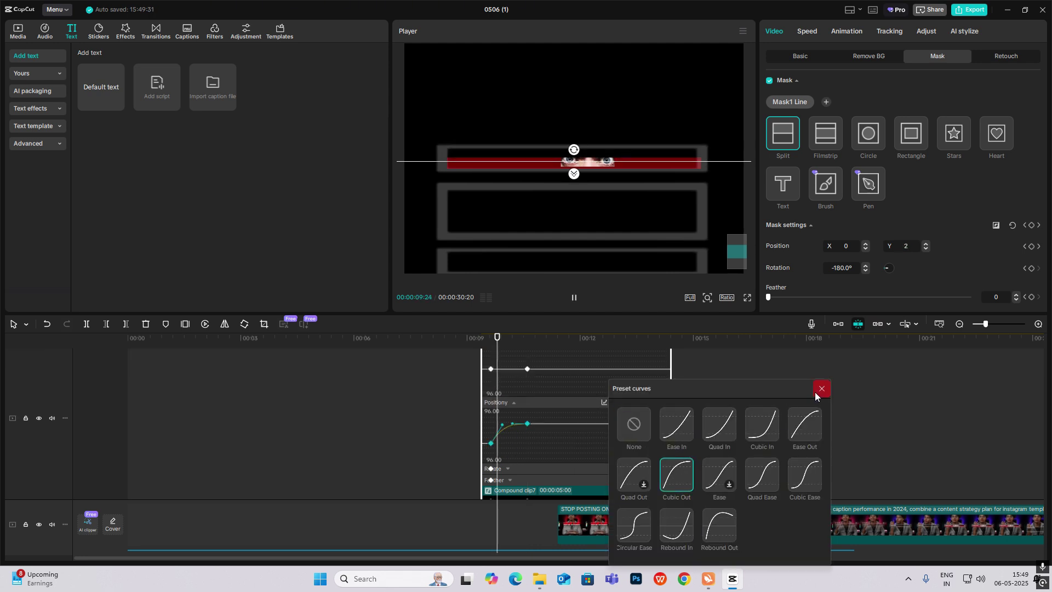
{"action": "left_click", "coordinate": [820, 390]}
{"action": "left_click", "coordinate": [517, 467]}
{"action": "key", "text": "alt+k"}
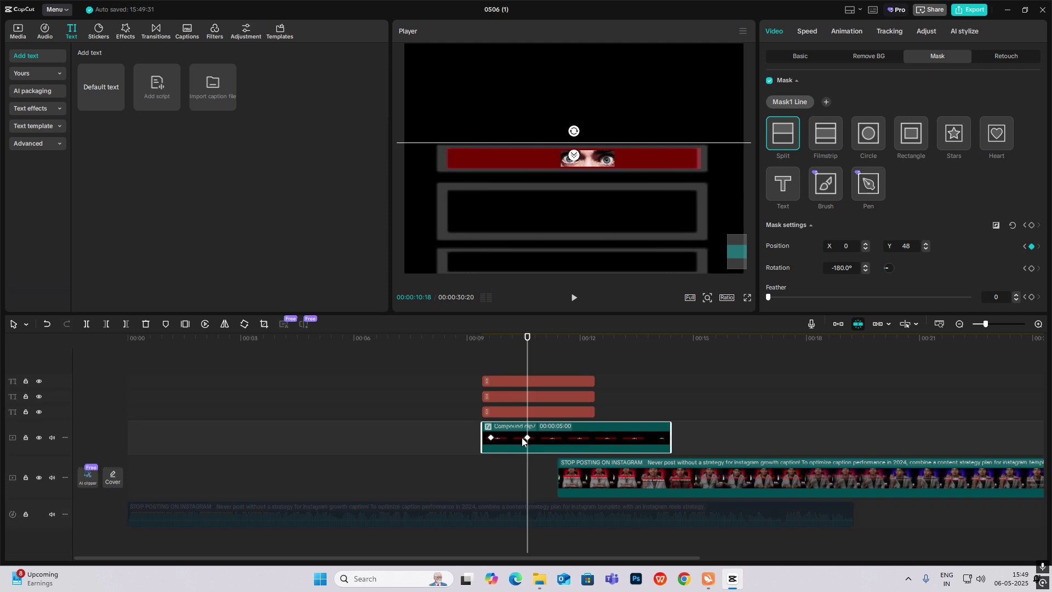
Move the second mask keyframe earlier to about 00:00:10:01 and play back the reveal.
{"action": "left_click", "coordinate": [490, 365]}
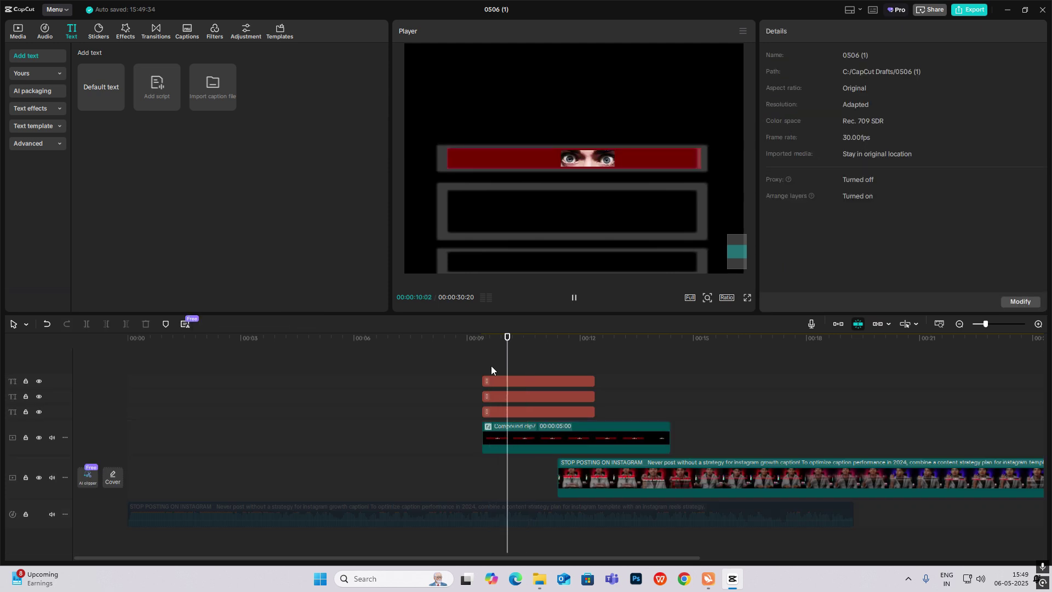
{"action": "left_click", "coordinate": [510, 437]}
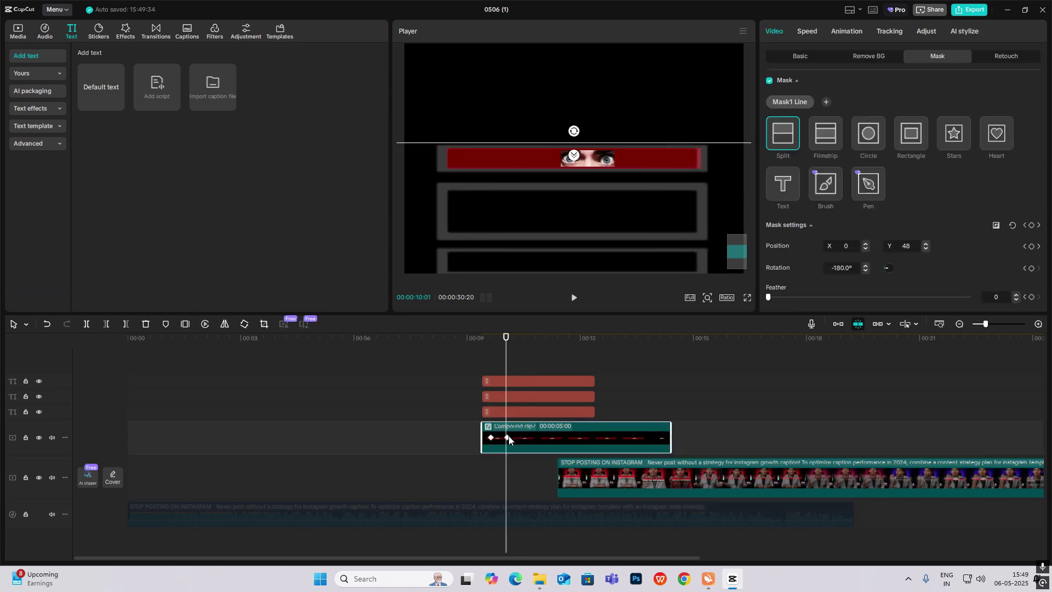
{"action": "left_click", "coordinate": [491, 365]}
{"action": "key", "text": "space"}
Add a default text clip above the rectangle clips and replace its text with the filled square symbol.
{"action": "left_click_drag", "start_coordinate": [100, 87], "coordinate": [381, 369]}
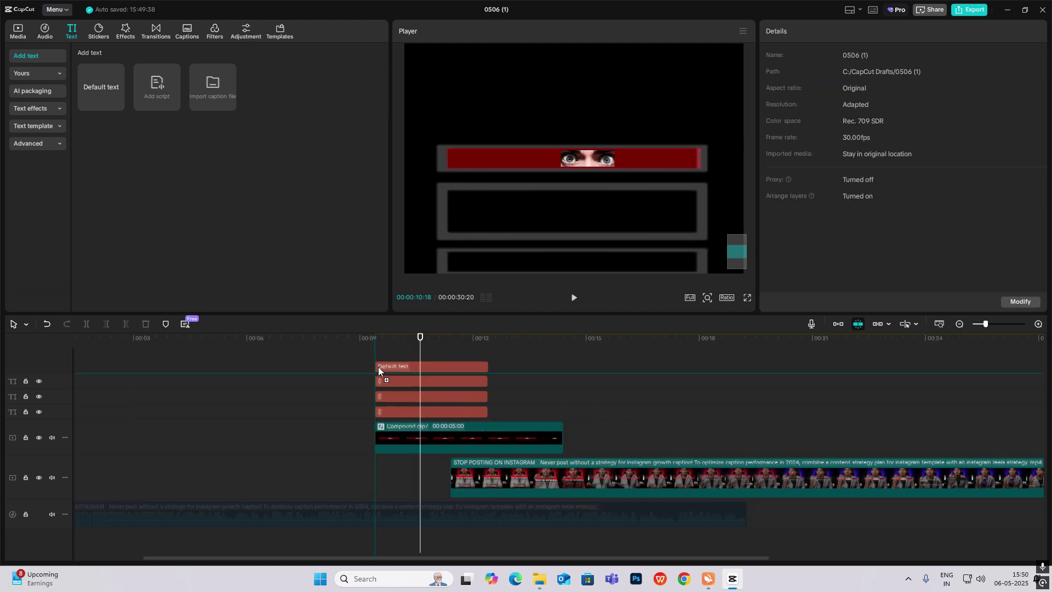
{"action": "left_click_drag", "start_coordinate": [814, 82], "coordinate": [519, 60]}
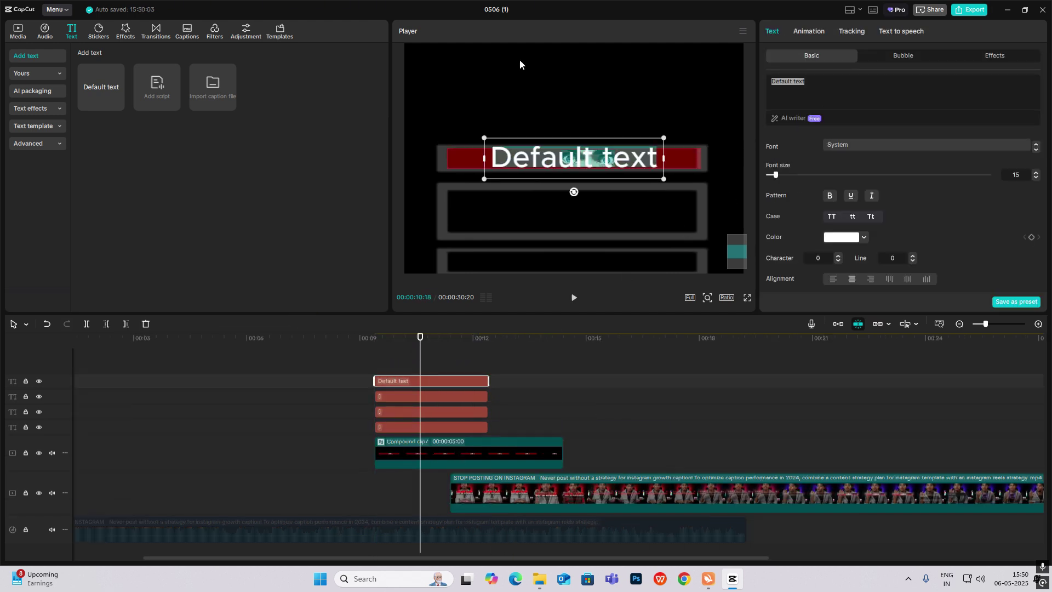
{"action": "key", "text": "super+period"}
{"action": "left_click", "coordinate": [886, 123]}
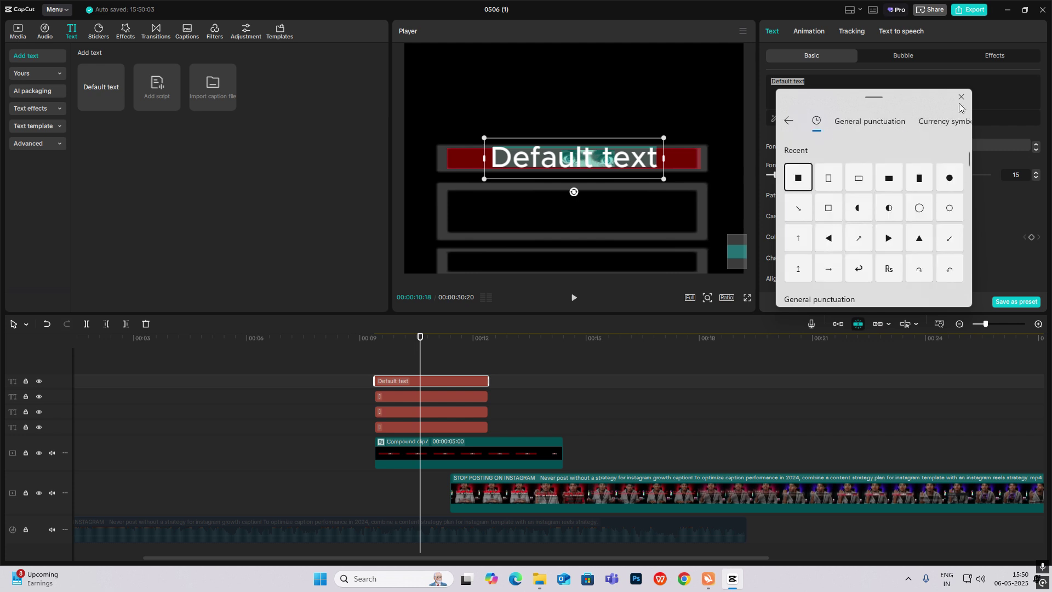
{"action": "left_click", "coordinate": [961, 98]}
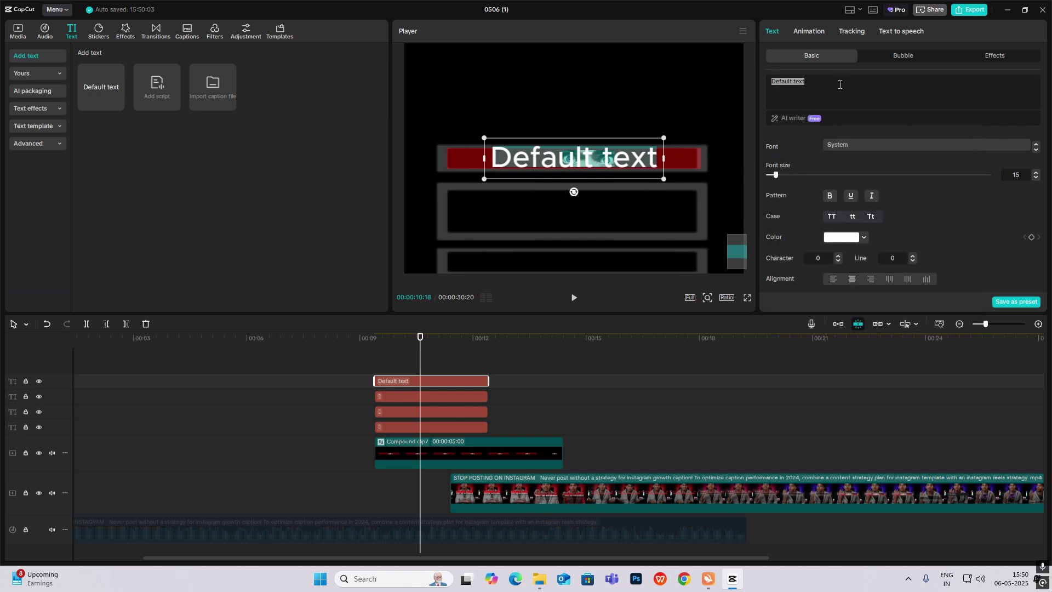
{"action": "key", "text": "super+period"}
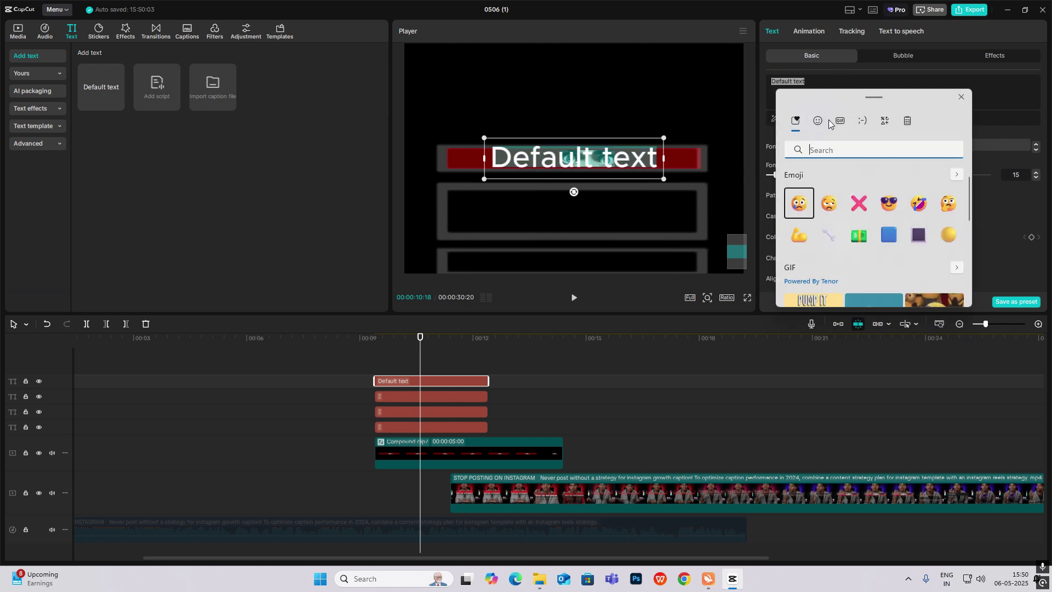
{"action": "left_click", "coordinate": [884, 122]}
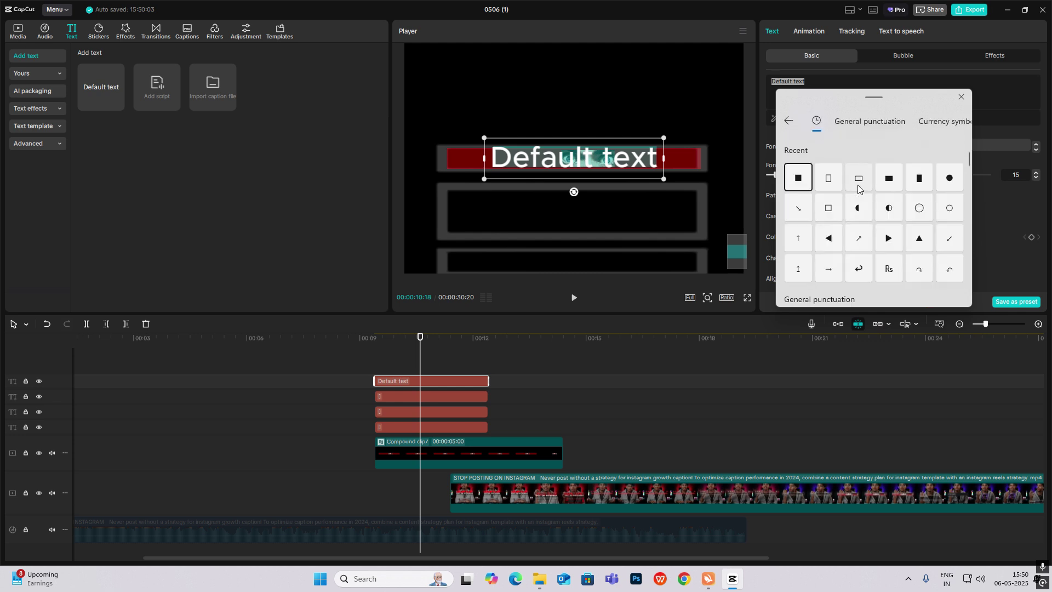
{"action": "left_click", "coordinate": [798, 177]}
{"action": "left_click", "coordinate": [612, 152]}
Set the filled square's font size to 199 and its color to red.
{"action": "left_click_drag", "start_coordinate": [776, 175], "coordinate": [915, 189]}
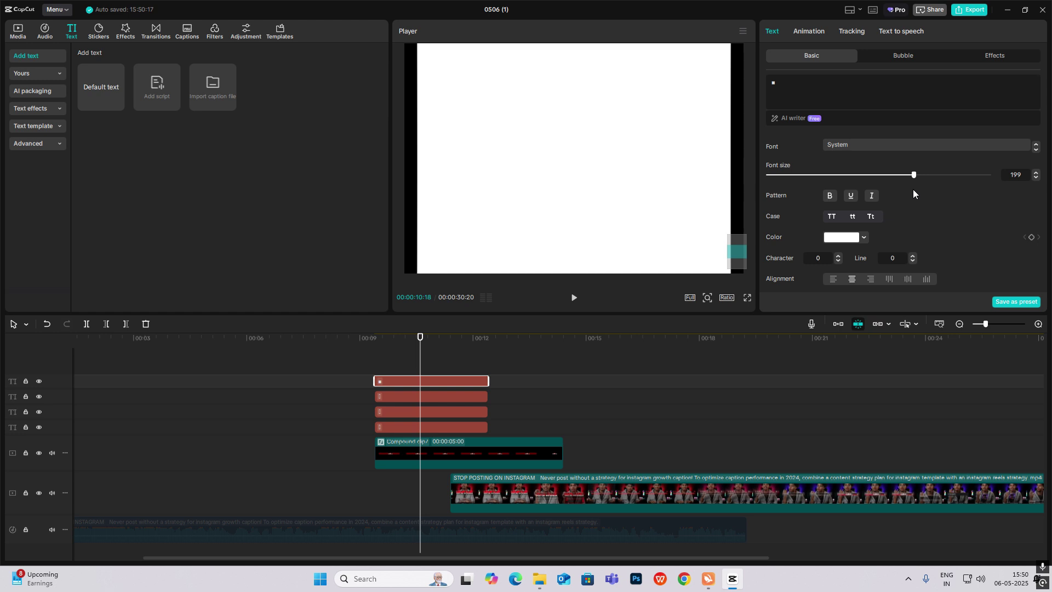
{"action": "left_click", "coordinate": [845, 239]}
{"action": "left_click", "coordinate": [920, 252]}
{"action": "left_click", "coordinate": [968, 208]}
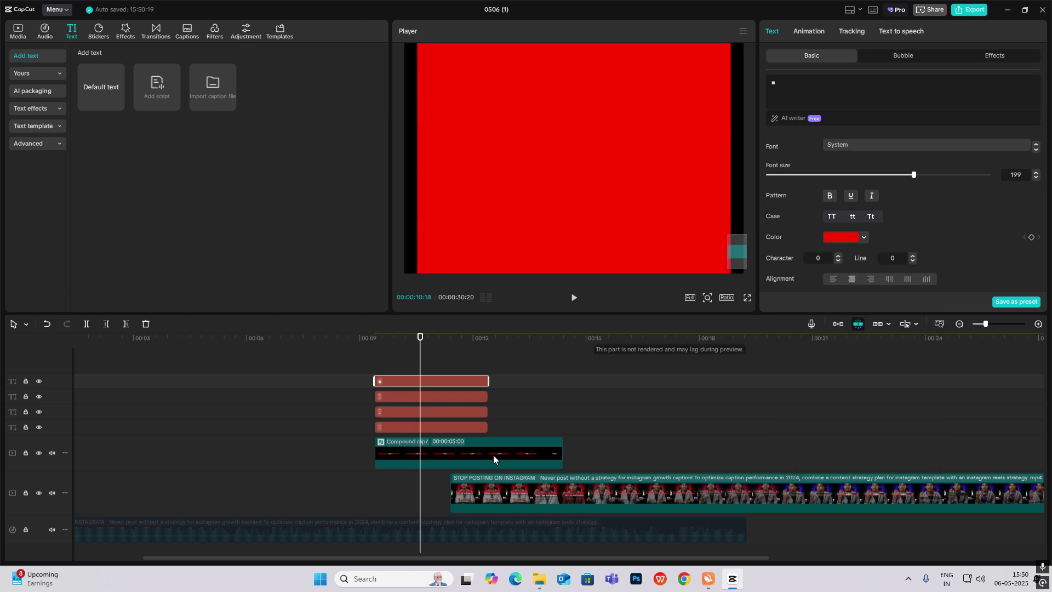
Extend the red square clip to 00:00:05:00 and turn it into a compound clip.
{"action": "left_click_drag", "start_coordinate": [488, 381], "coordinate": [564, 390]}
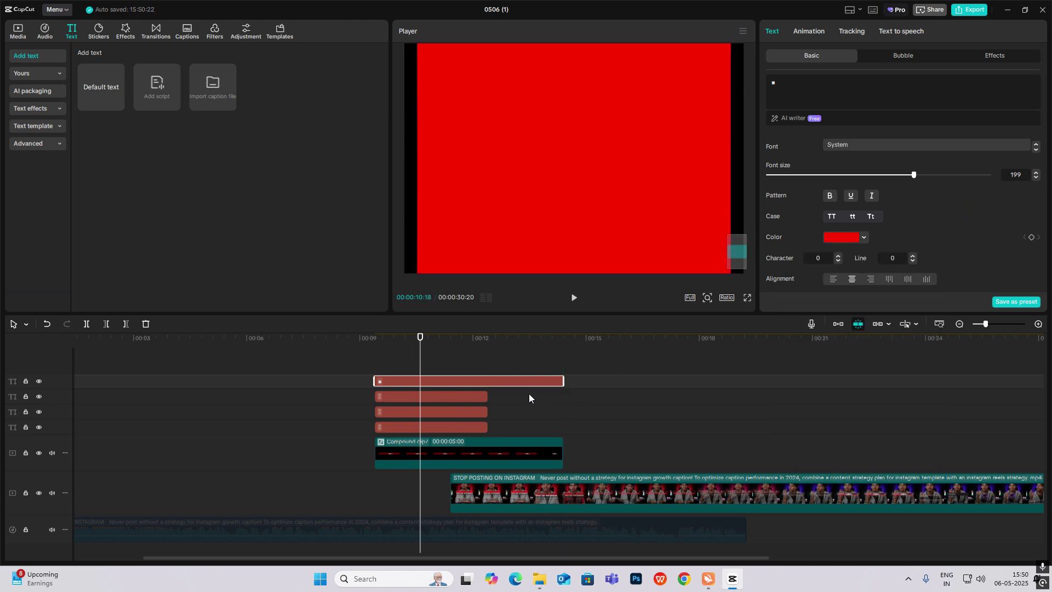
{"action": "key", "text": "alt+g"}
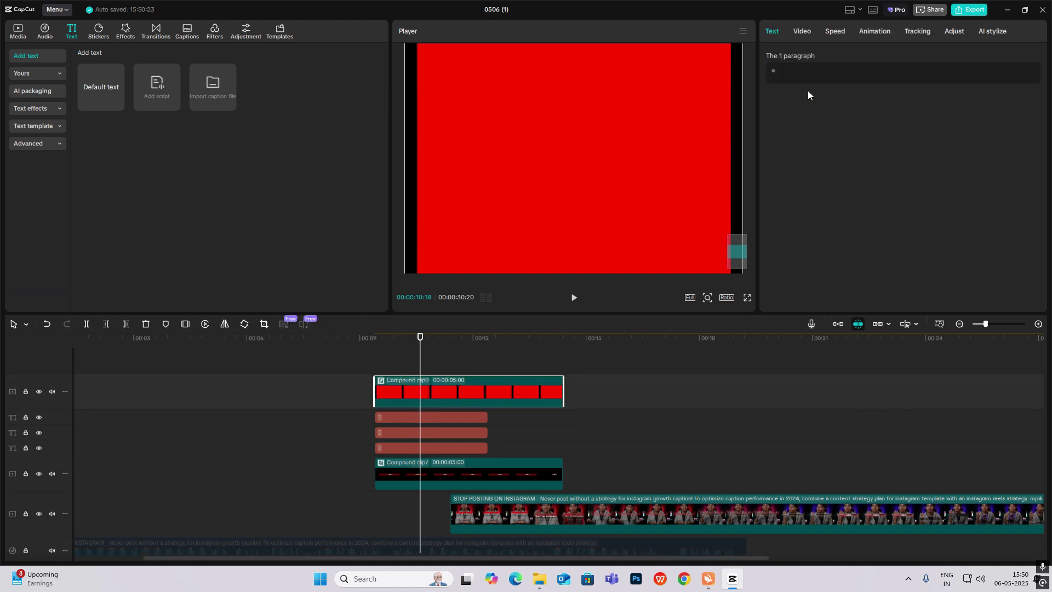
Apply a Filmstrip mask to the red square clip and narrow it to a thin line of size 21.
{"action": "left_click", "coordinate": [800, 32]}
{"action": "left_click", "coordinate": [771, 107]}
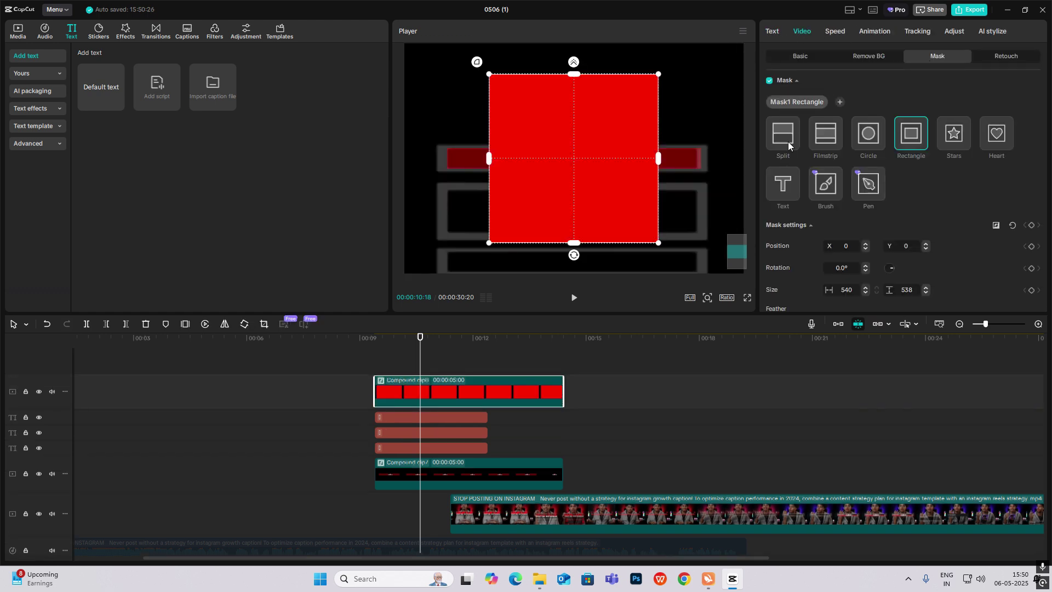
{"action": "left_click", "coordinate": [788, 145]}
{"action": "left_click", "coordinate": [824, 134]}
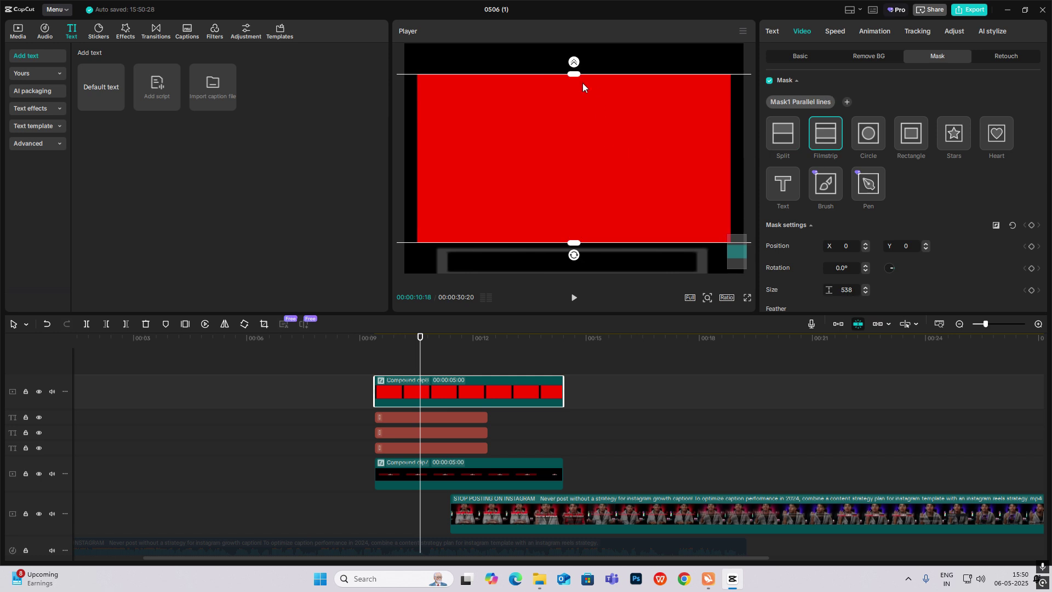
{"action": "left_click_drag", "start_coordinate": [582, 83], "coordinate": [565, 158]}
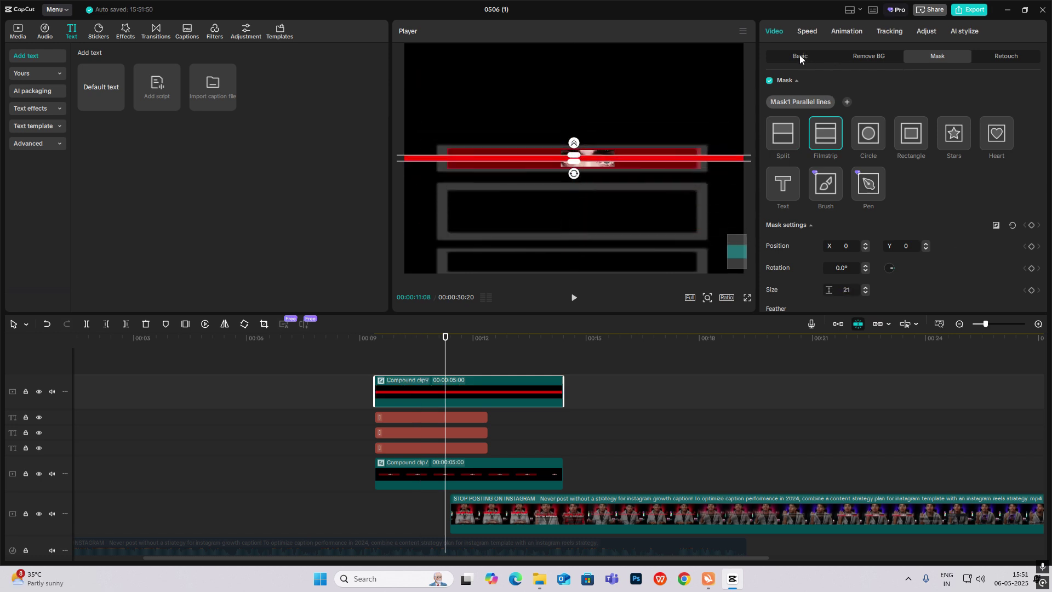
Move the red line up to Y 243 and duplicate its clip on a new track, placing the copy at about X -61, Y -211.
{"action": "left_click", "coordinate": [799, 57]}
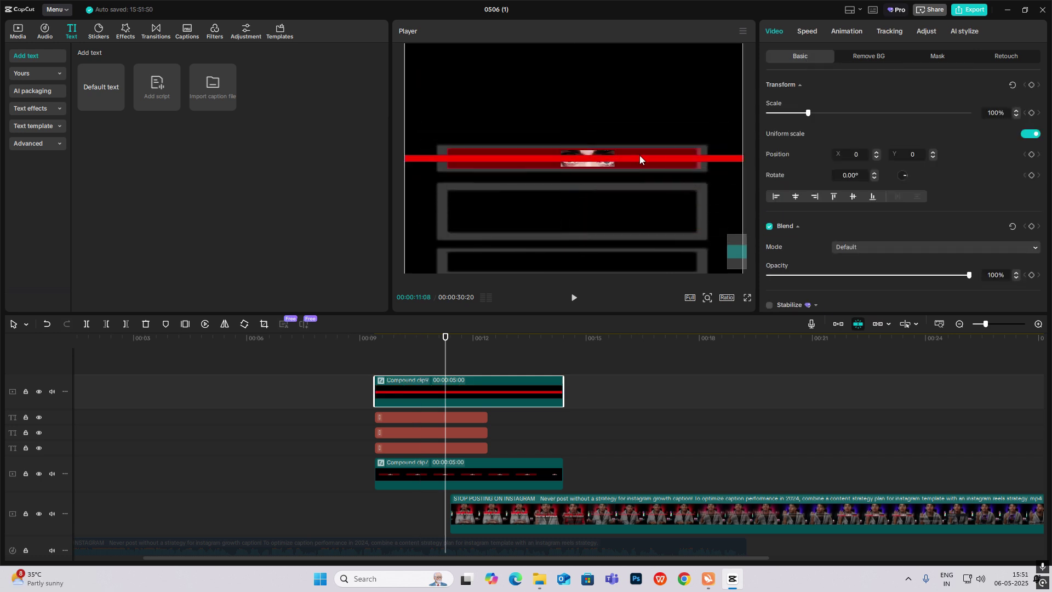
{"action": "left_click_drag", "start_coordinate": [639, 155], "coordinate": [620, 122]}
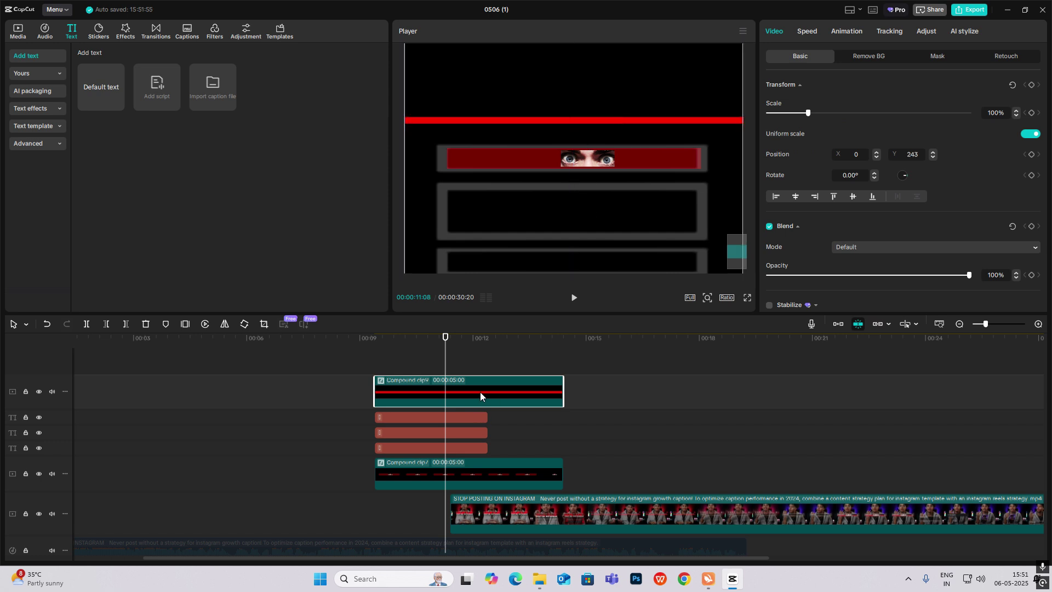
{"action": "left_click_drag", "start_coordinate": [480, 394], "coordinate": [482, 362], "text": "alt"}
{"action": "left_click_drag", "start_coordinate": [586, 119], "coordinate": [577, 188]}
{"action": "scroll", "coordinate": [803, 223], "scroll_direction": "down", "scroll_amount": 5}
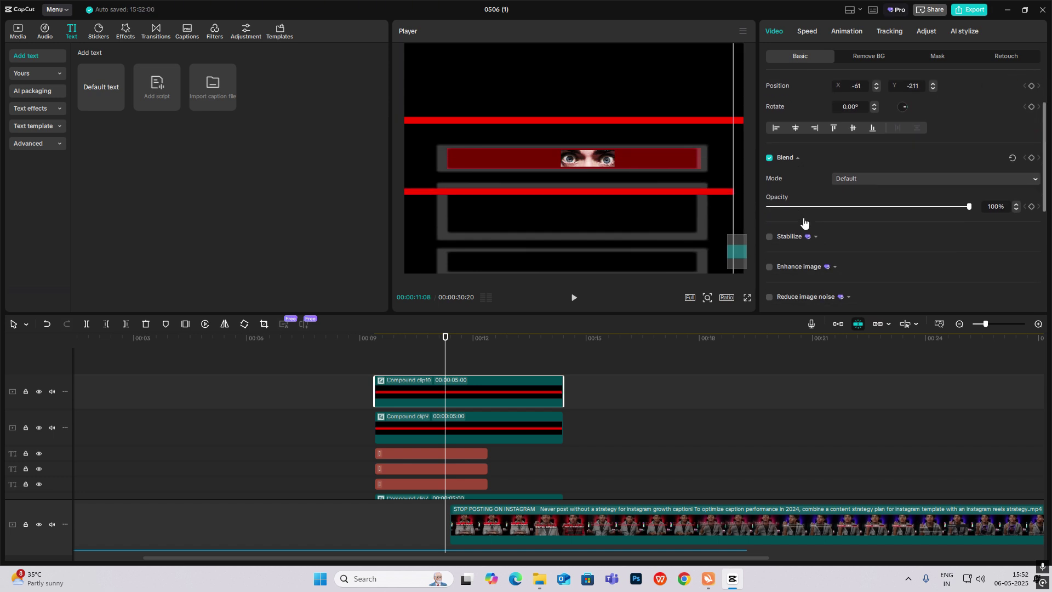
{"action": "scroll", "coordinate": [816, 120], "scroll_direction": "up", "scroll_amount": 5}
{"action": "scroll", "coordinate": [857, 188], "scroll_direction": "down", "scroll_amount": 5}
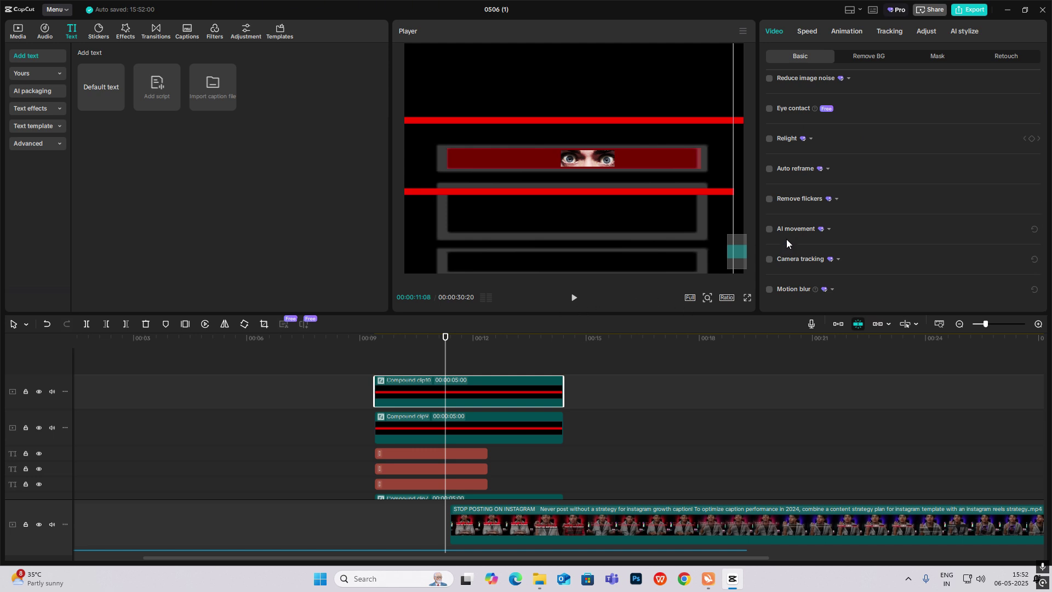
With the playhead at 00:00:09:28, move the duplicate red line to X 0, Y -72.
{"action": "left_click", "coordinate": [388, 366]}
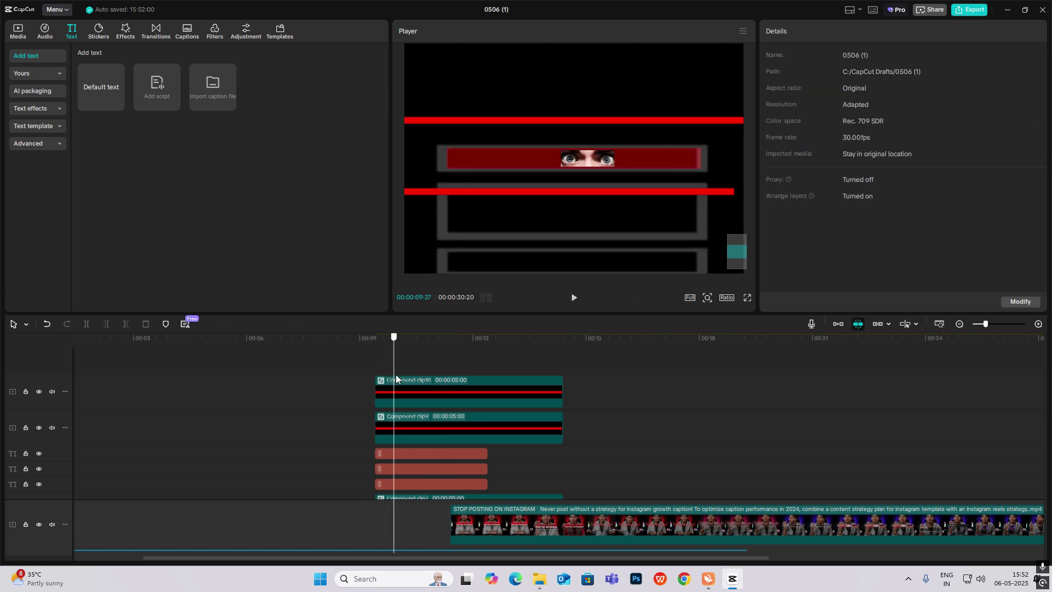
{"action": "left_click", "coordinate": [394, 382]}
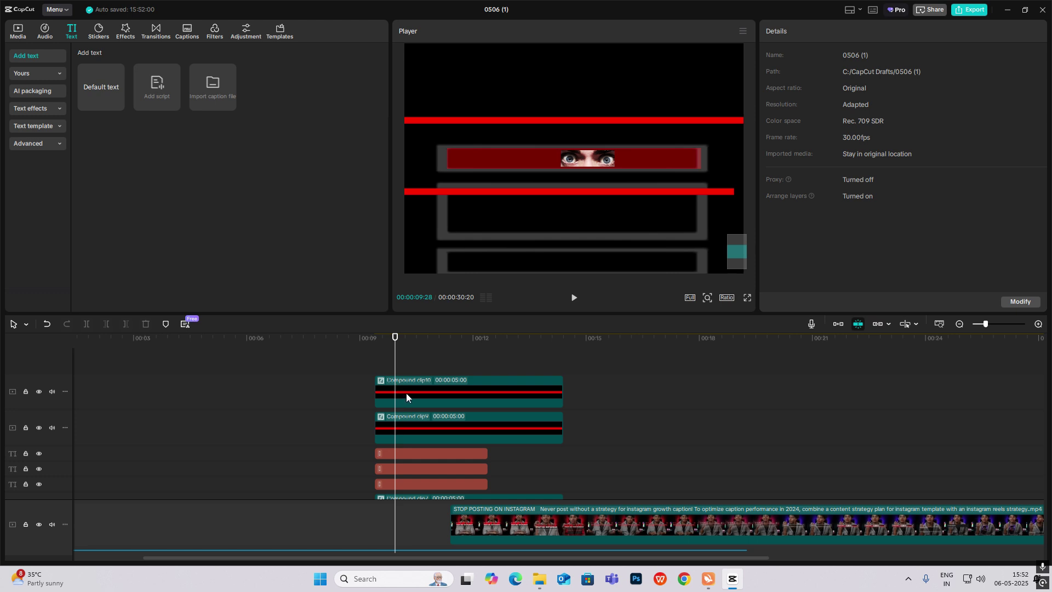
{"action": "left_click_drag", "start_coordinate": [530, 121], "coordinate": [541, 94]}
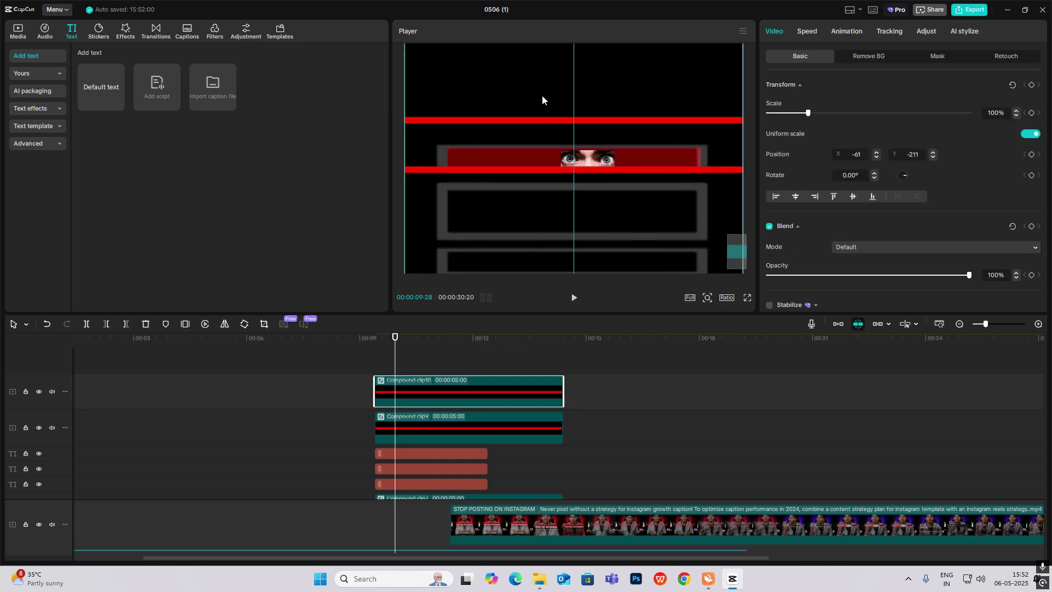
Add opacity and transform keyframes to the duplicate line at 00:00:09:28, with opacity at 0%.
{"action": "scroll", "coordinate": [871, 235], "scroll_direction": "down", "scroll_amount": 2}
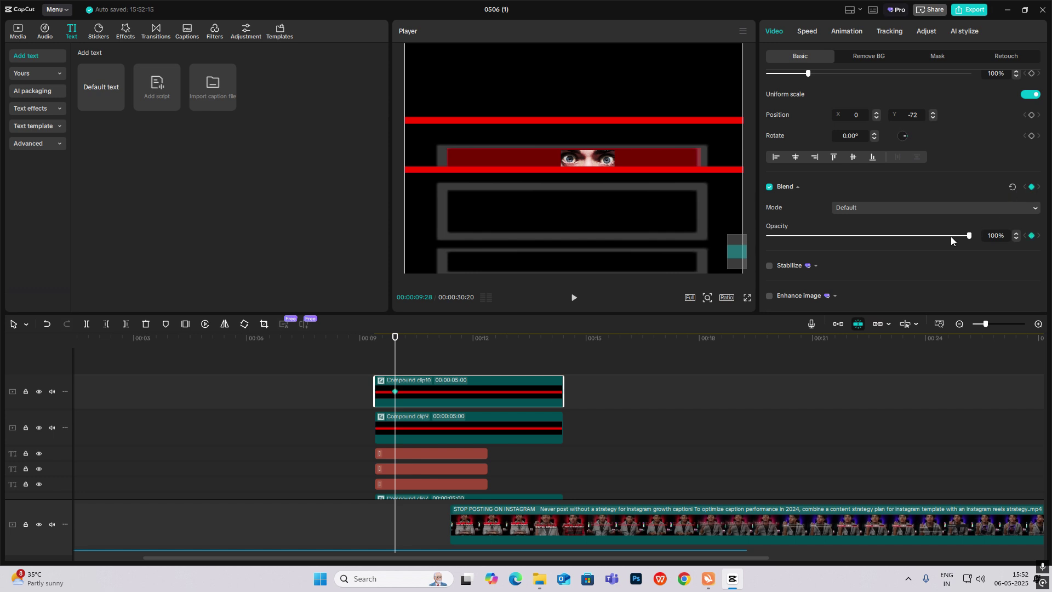
{"action": "left_click", "coordinate": [951, 212]}
{"action": "left_click", "coordinate": [951, 211]}
{"action": "left_click_drag", "start_coordinate": [969, 235], "coordinate": [593, 227]}
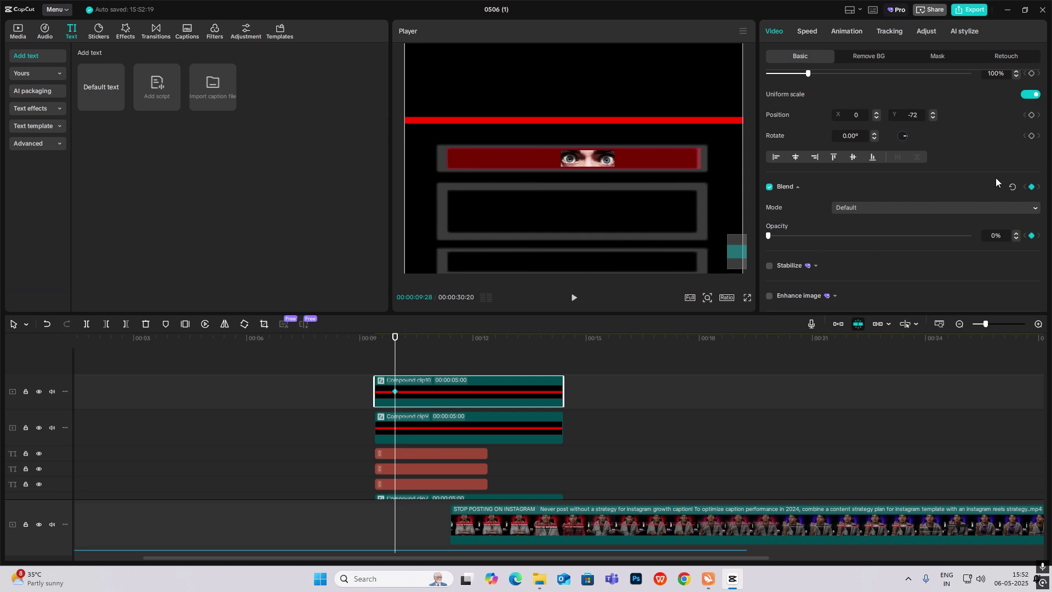
{"action": "scroll", "coordinate": [995, 178], "scroll_direction": "up", "scroll_amount": 1}
{"action": "left_click", "coordinate": [1031, 85]}
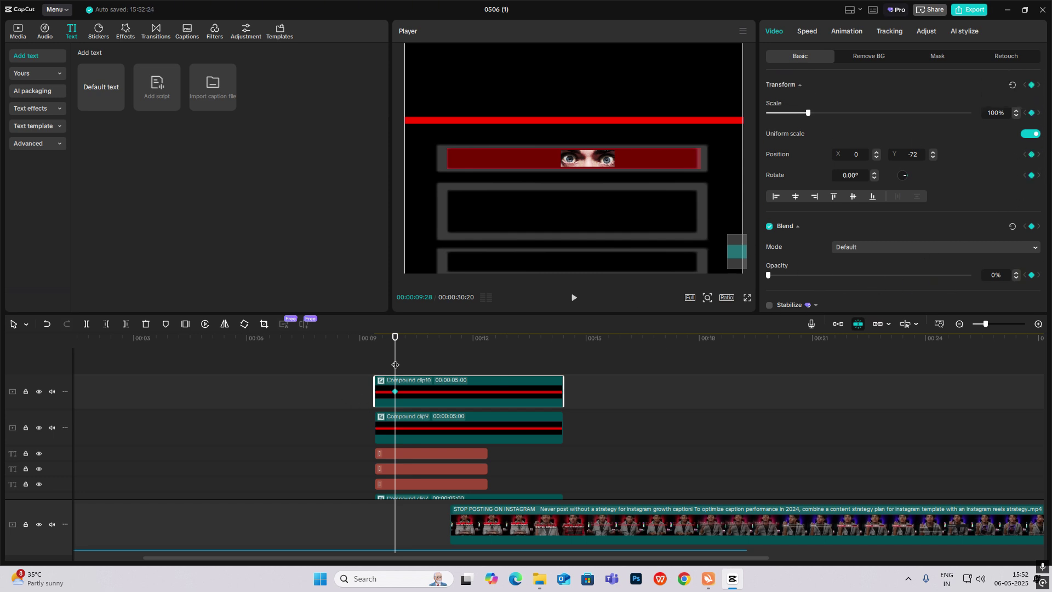
At 00:00:10:24, keyframe the duplicate line's transform and opacity, with opacity at 100% and position at Y -295.
{"action": "left_click_drag", "start_coordinate": [394, 364], "coordinate": [428, 373]}
{"action": "left_click", "coordinate": [1031, 85]}
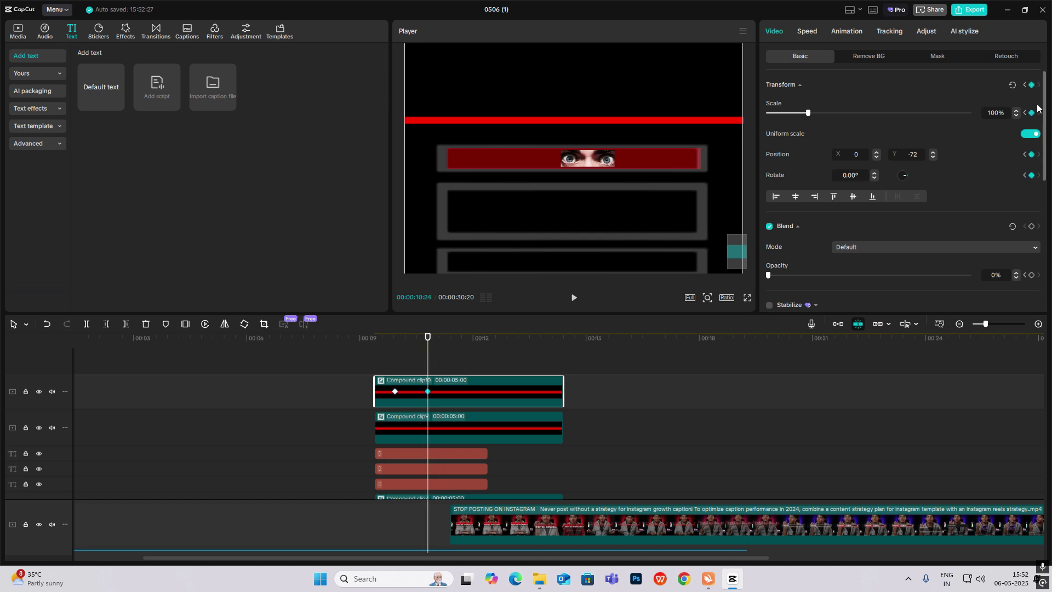
{"action": "left_click", "coordinate": [1031, 226]}
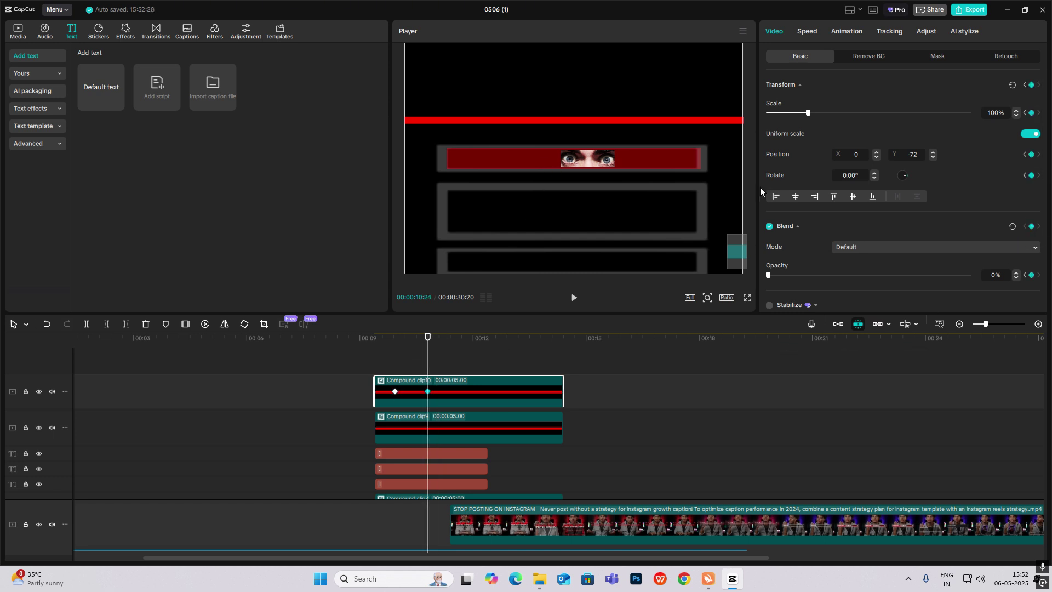
{"action": "left_click_drag", "start_coordinate": [787, 275], "coordinate": [969, 275]}
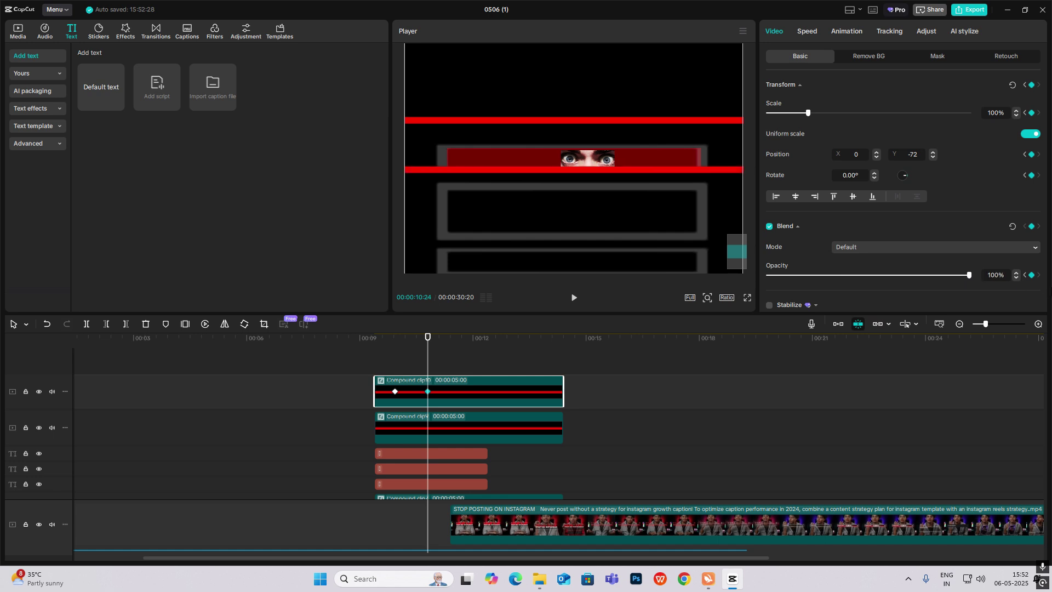
{"action": "left_click_drag", "start_coordinate": [589, 173], "coordinate": [589, 212]}
Fade the duplicate red line's opacity out to 0% at 00:00:10:29.
{"action": "left_click", "coordinate": [397, 360]}
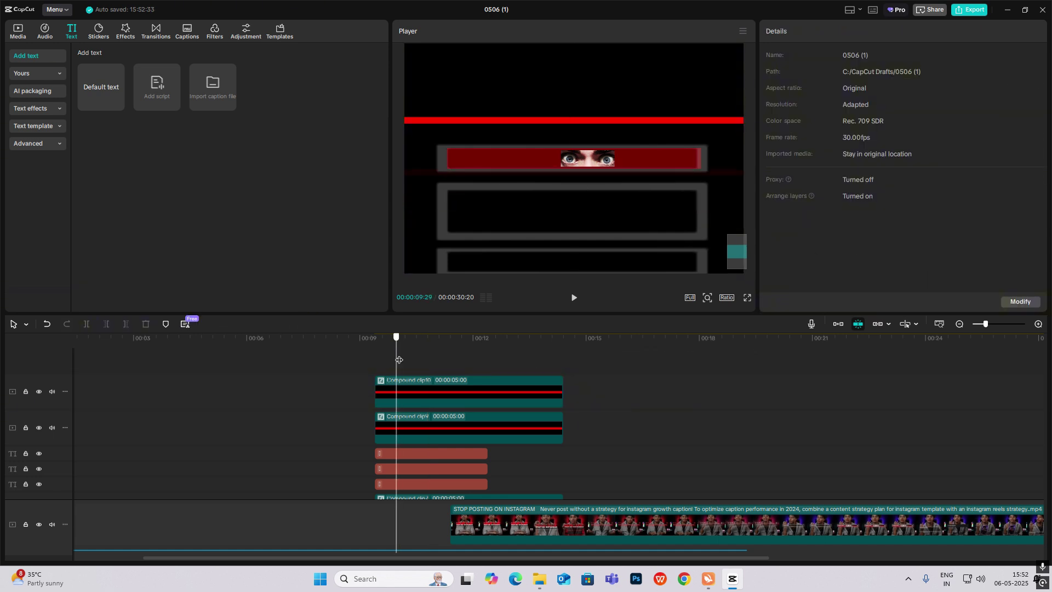
{"action": "left_click_drag", "start_coordinate": [399, 359], "coordinate": [433, 373]}
{"action": "left_click", "coordinate": [439, 391]}
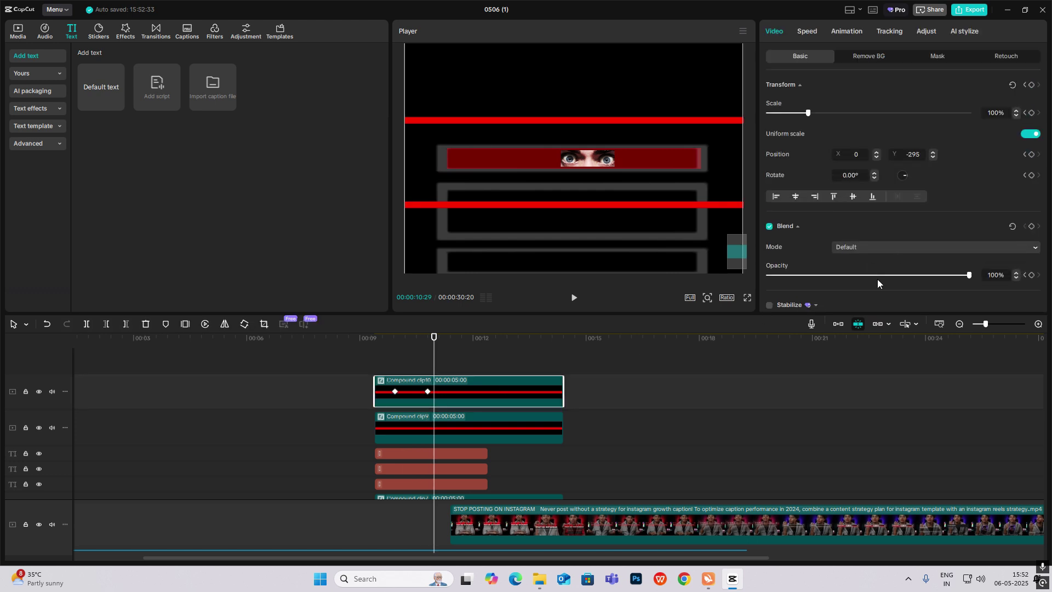
{"action": "left_click_drag", "start_coordinate": [968, 275], "coordinate": [519, 287]}
Show the duplicate line's keyframe graphs and apply the Cubic Out preset curve to its Y position.
{"action": "left_click", "coordinate": [397, 360]}
{"action": "mouse_move", "coordinate": [396, 361]}
{"action": "left_mouse_down"}
{"action": "mouse_move", "coordinate": [436, 371]}
{"action": "mouse_move", "coordinate": [404, 375]}
{"action": "left_mouse_up"}
{"action": "left_click", "coordinate": [463, 390]}
{"action": "key", "text": "alt+k"}
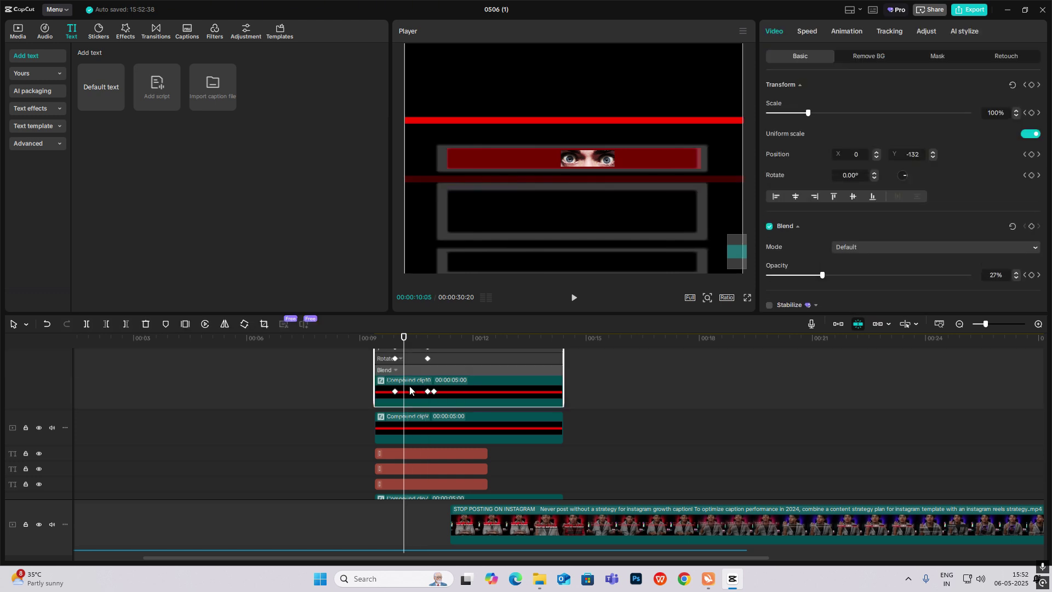
{"action": "scroll", "coordinate": [408, 392], "scroll_direction": "up", "scroll_amount": 5}
{"action": "left_click", "coordinate": [410, 403]}
{"action": "scroll", "coordinate": [415, 420], "scroll_direction": "up", "scroll_amount": 1}
{"action": "left_click", "coordinate": [415, 425]}
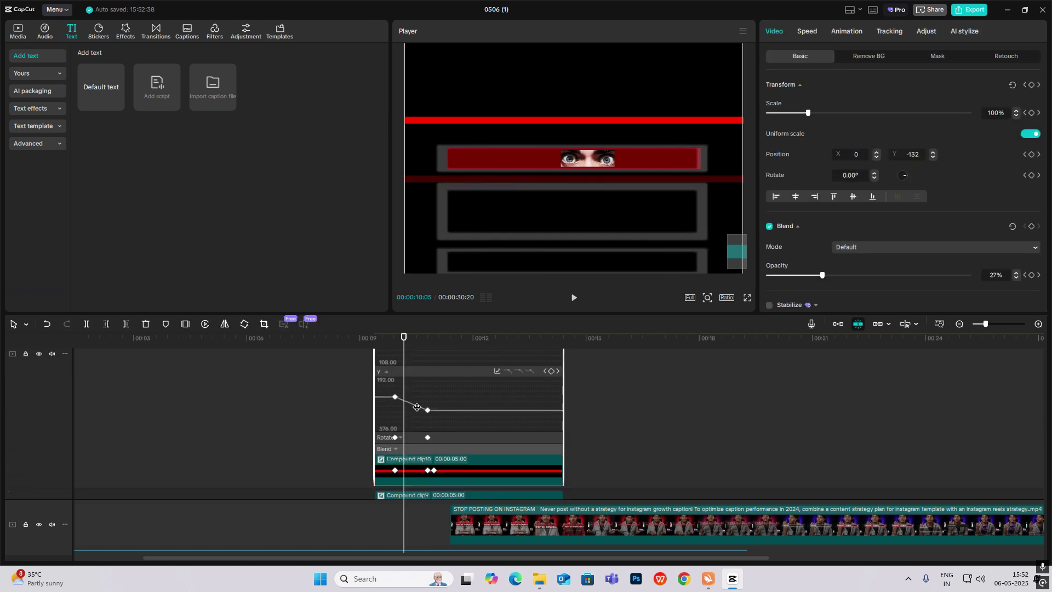
{"action": "left_click", "coordinate": [499, 370]}
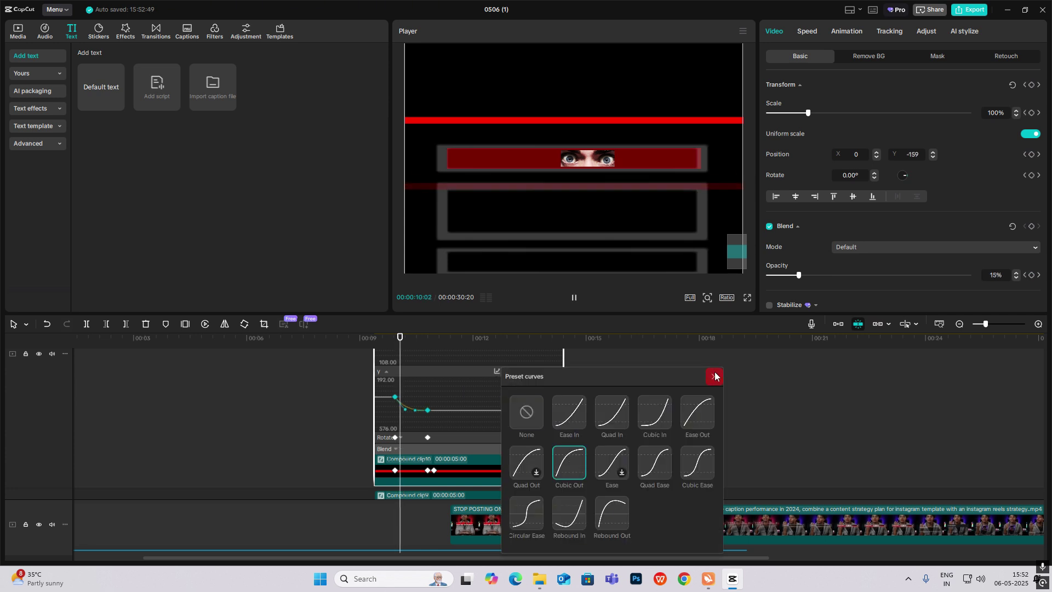
{"action": "left_click", "coordinate": [574, 422]}
Close the keyframe graphs and play back the red line's eased movement from the start of its clip.
{"action": "left_click", "coordinate": [425, 436]}
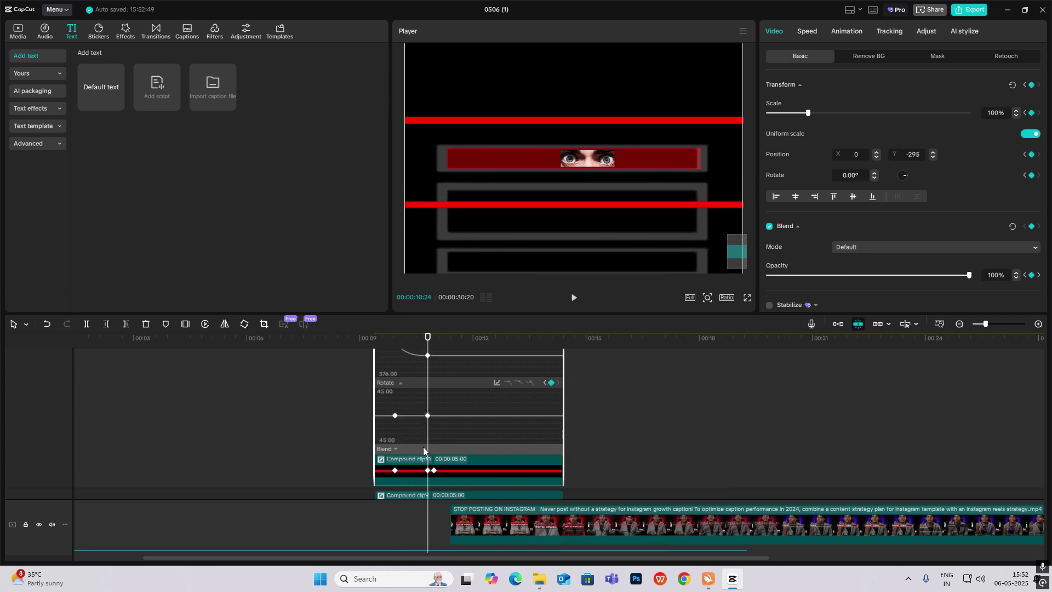
{"action": "left_click", "coordinate": [423, 446]}
{"action": "left_click", "coordinate": [376, 368]}
{"action": "key", "text": "space"}
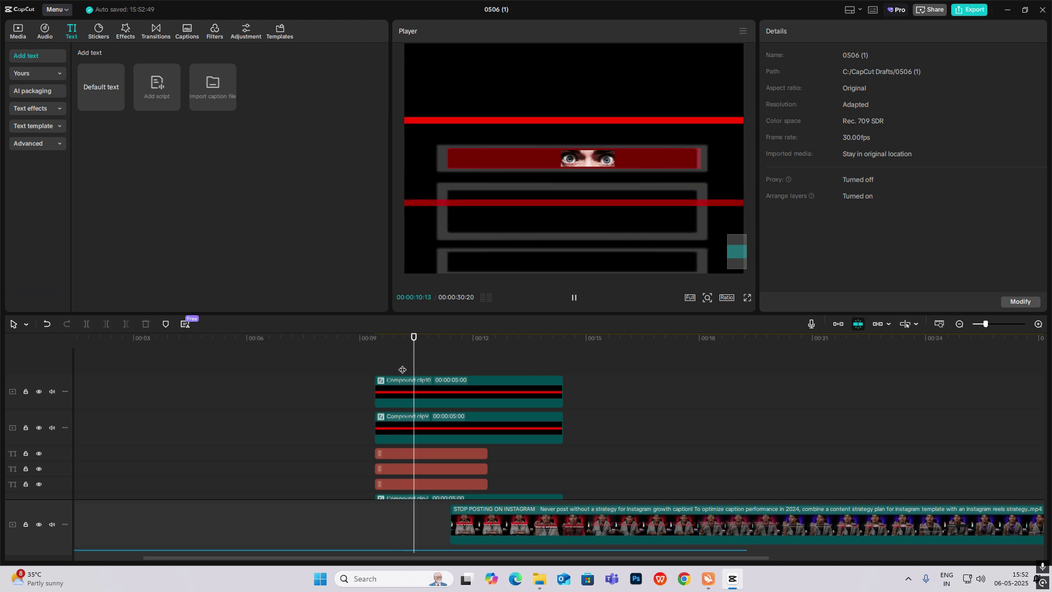
Shift the last two keyframes of the animated red line a few frames earlier and play back the result.
{"action": "left_click", "coordinate": [402, 368]}
{"action": "left_click", "coordinate": [424, 394]}
{"action": "left_click", "coordinate": [429, 392]}
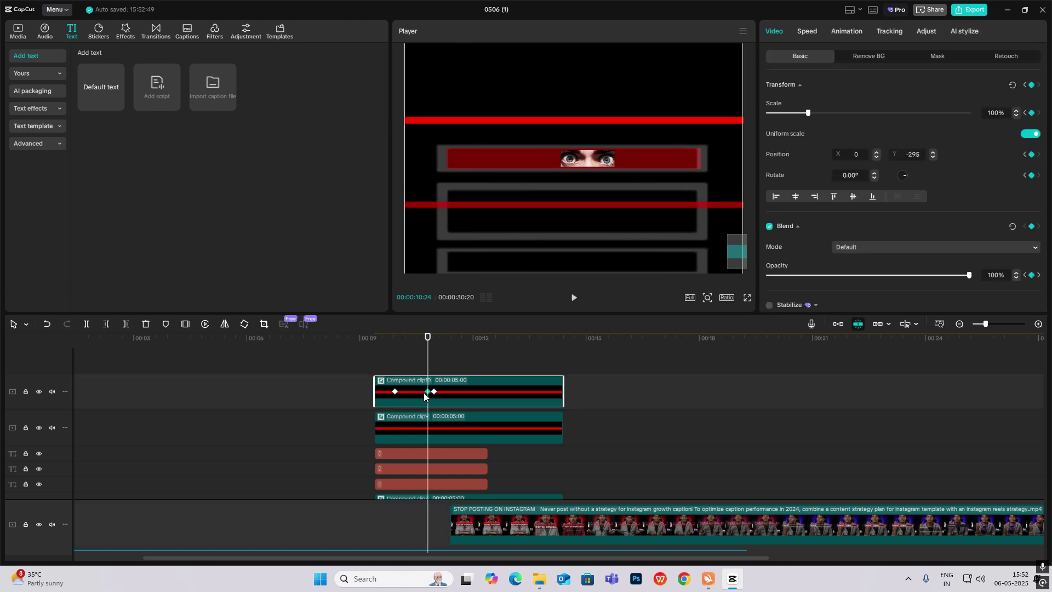
{"action": "left_click", "coordinate": [388, 364]}
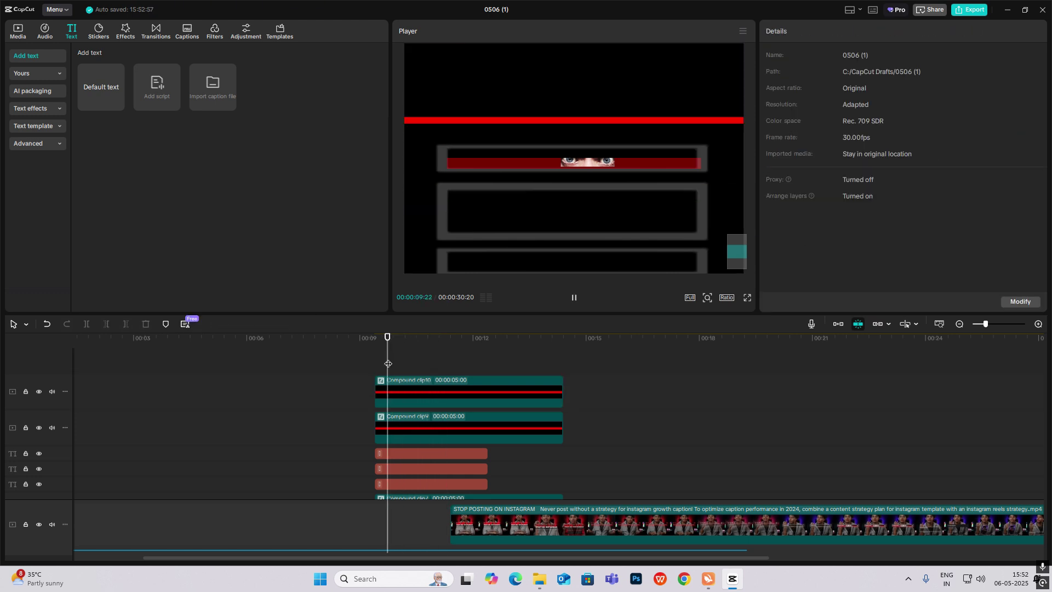
{"action": "key", "text": "space"}
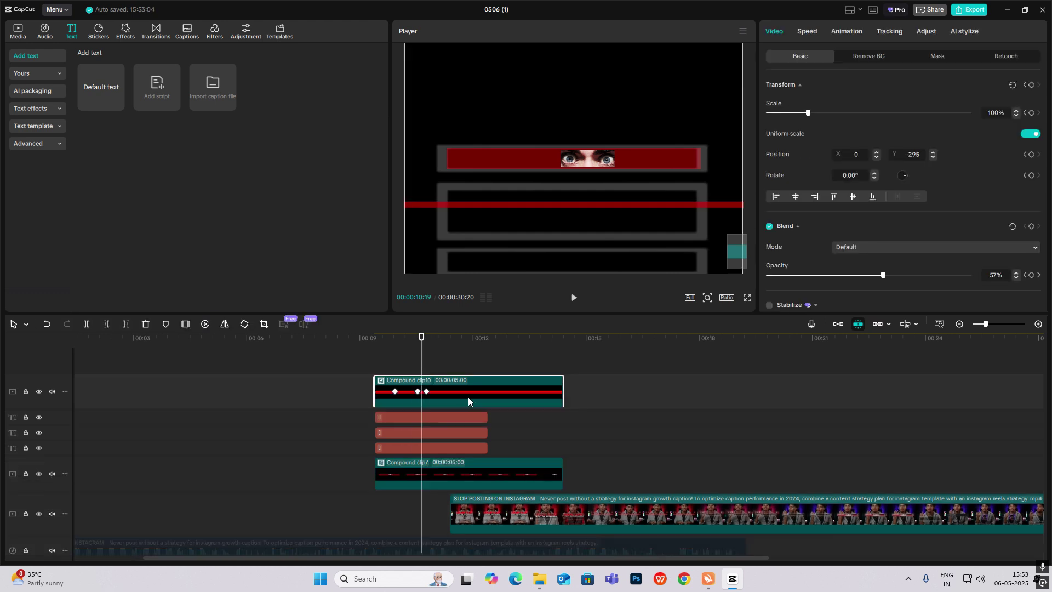
Duplicate the animated red line clip onto a track above and turn the copy into a compound clip.
{"action": "left_click_drag", "start_coordinate": [468, 395], "coordinate": [469, 370]}
{"action": "left_click", "coordinate": [404, 366]}
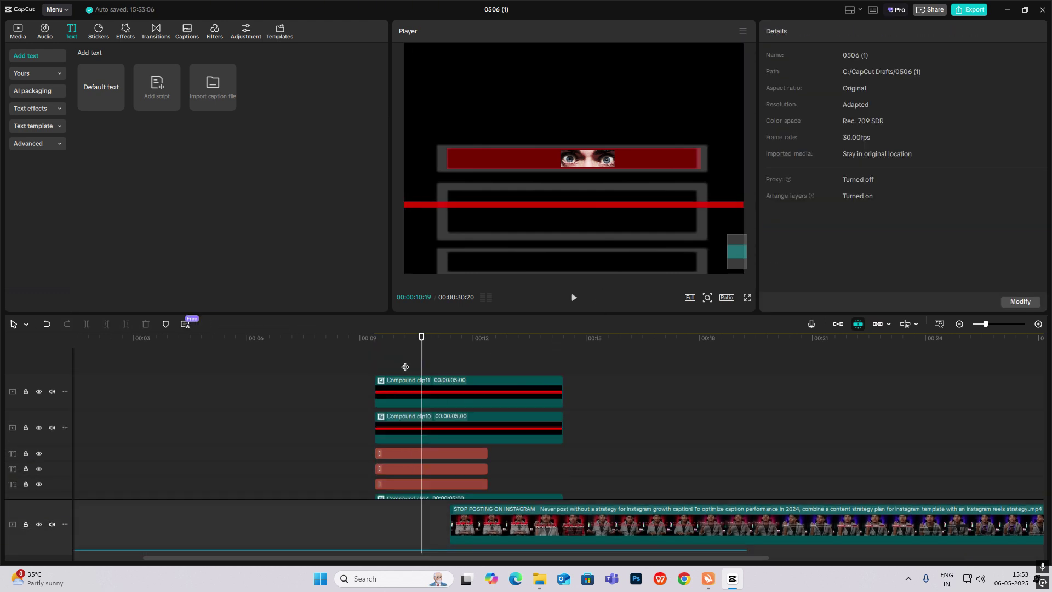
{"action": "left_click_drag", "start_coordinate": [404, 365], "coordinate": [418, 373]}
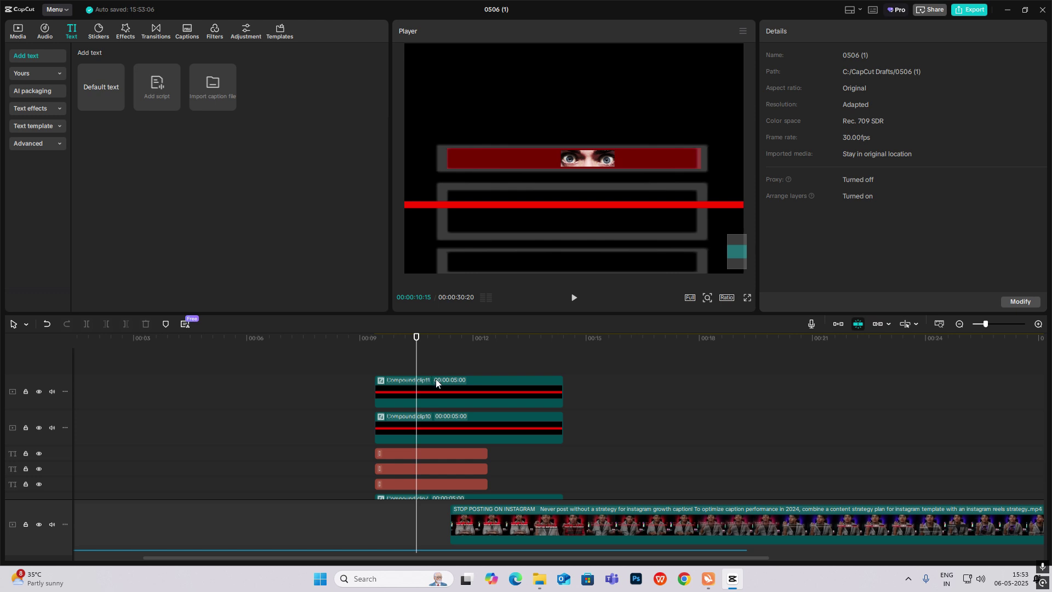
{"action": "left_click", "coordinate": [436, 382]}
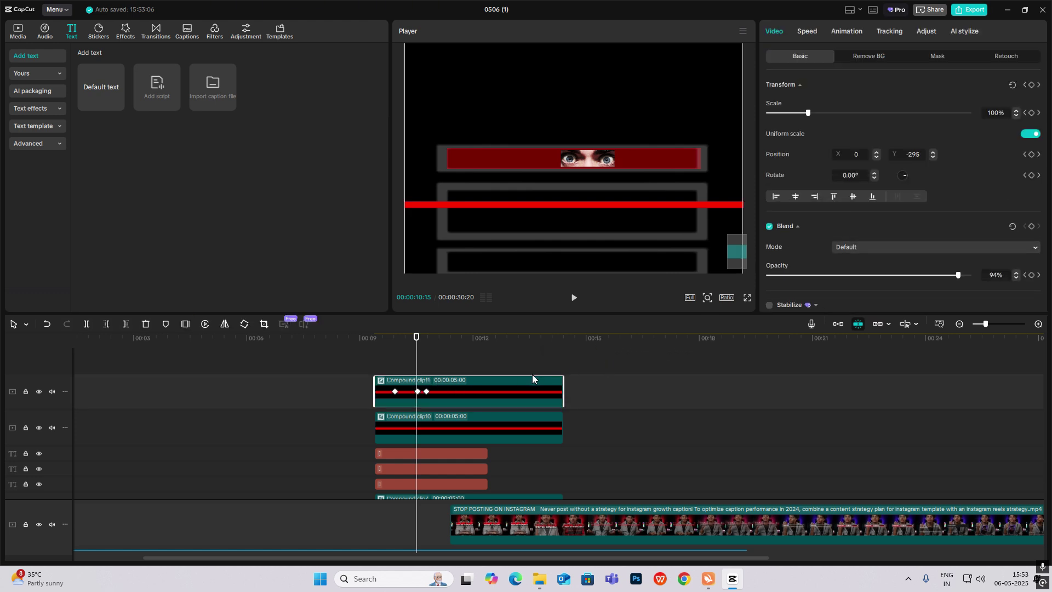
{"action": "key", "text": "alt+g"}
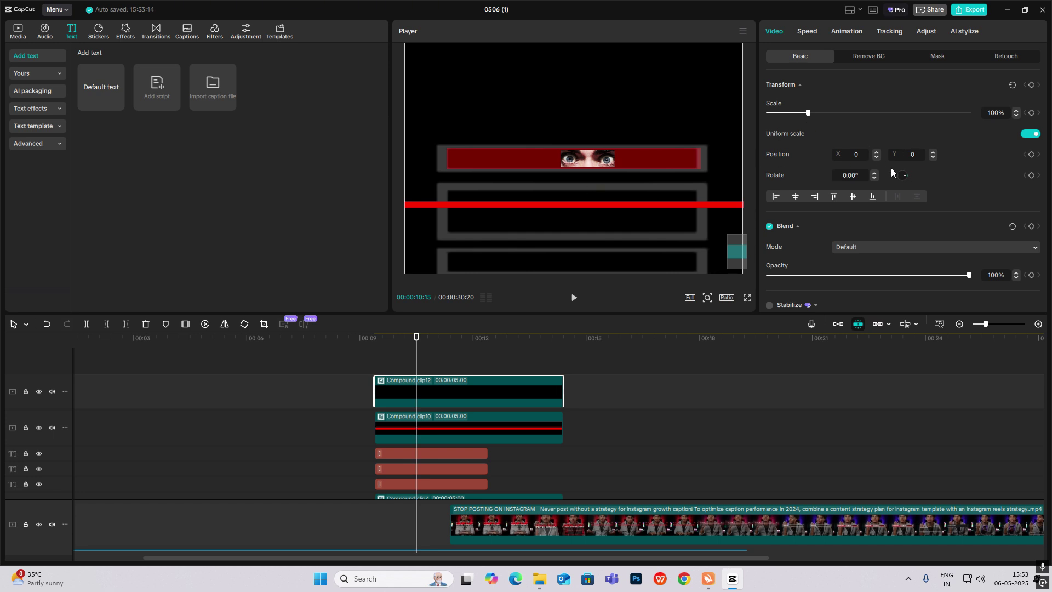
Rotate the copied line's compound clip to 180° and position it at about X -19, Y -122.
{"action": "left_click", "coordinate": [874, 173]}
{"action": "left_click_drag", "start_coordinate": [874, 176], "coordinate": [874, 176]}
{"action": "left_click", "coordinate": [874, 173]}
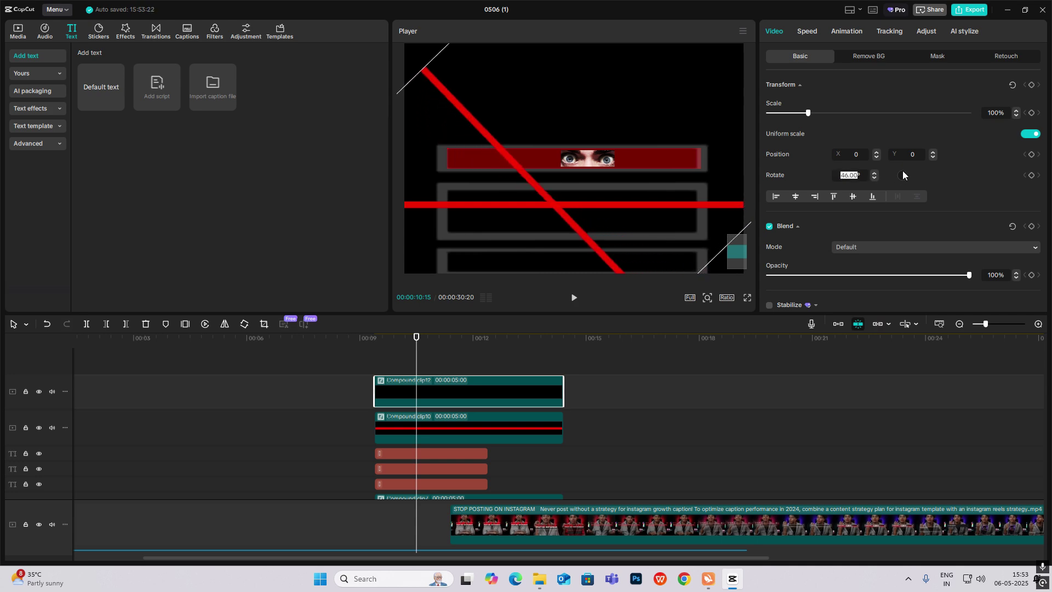
{"action": "type", "text": "90"}
{"action": "key", "text": "Return"}
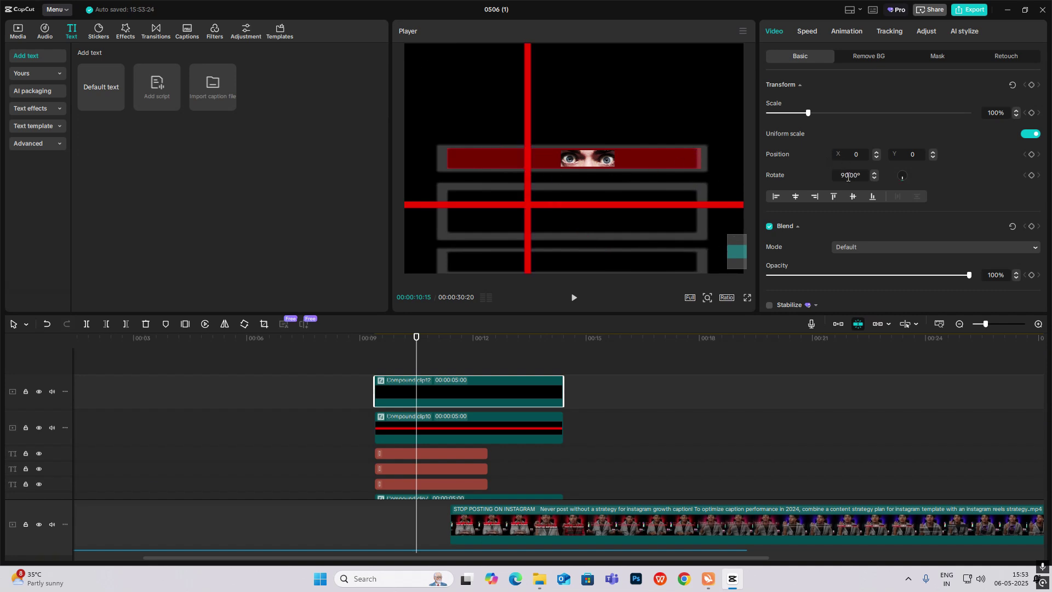
{"action": "type", "text": "180"}
{"action": "key", "text": "Return"}
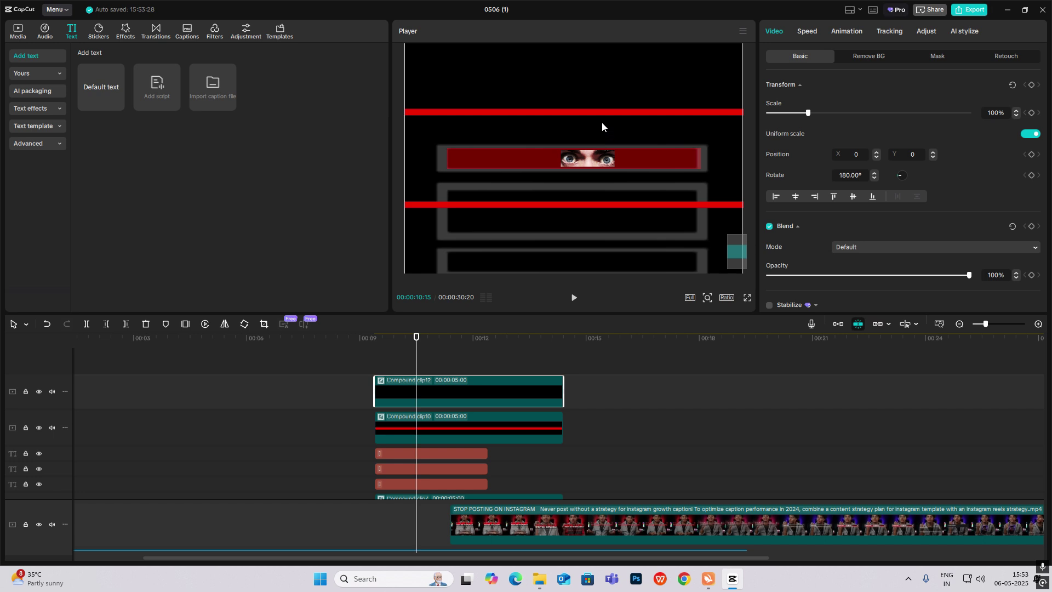
{"action": "left_click_drag", "start_coordinate": [602, 123], "coordinate": [599, 162]}
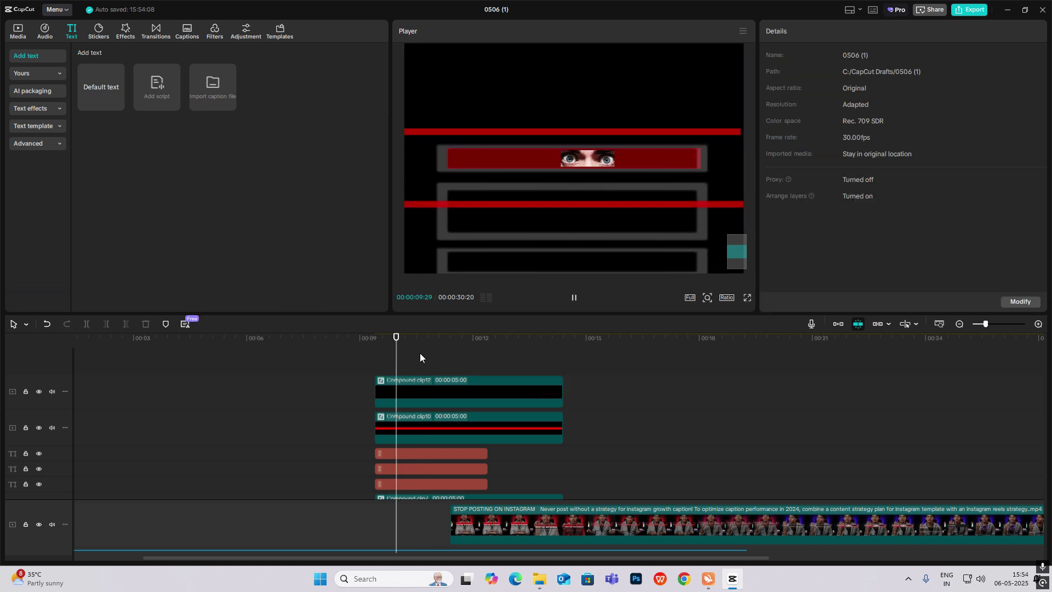
{"action": "left_click", "coordinate": [427, 392]}
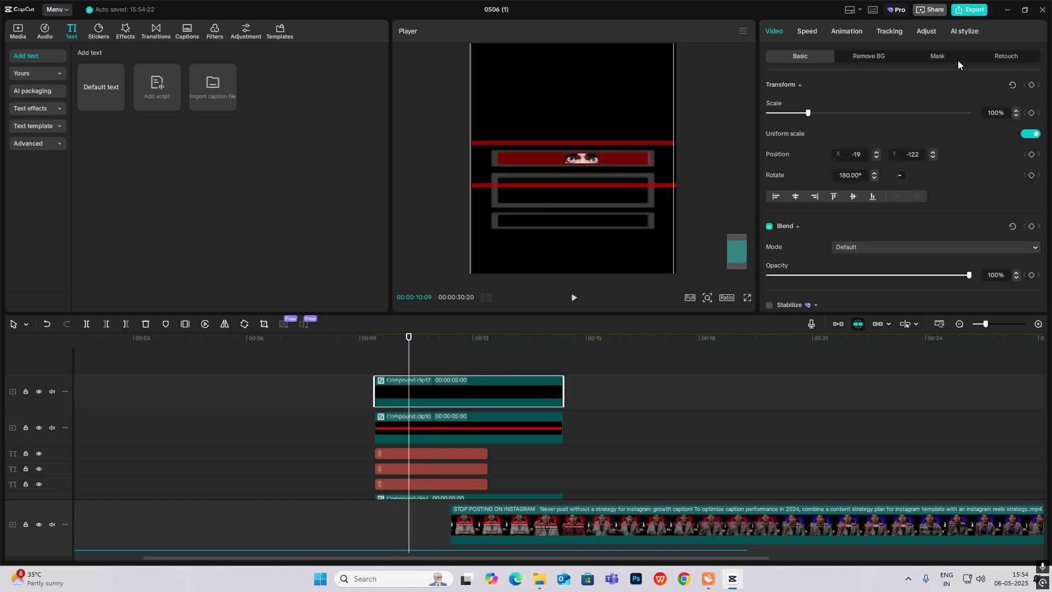
Add a Split mask to the rotated line's compound clip and move its dividing line onto the red line.
{"action": "left_click", "coordinate": [940, 56]}
{"action": "left_click", "coordinate": [795, 102]}
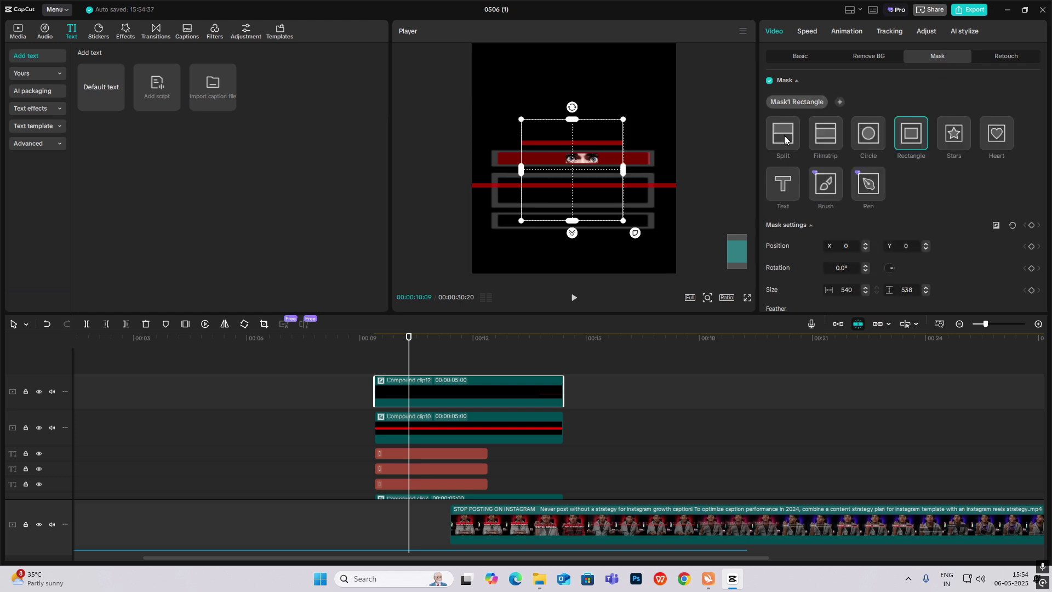
{"action": "left_click", "coordinate": [785, 139]}
{"action": "mouse_move", "coordinate": [584, 166]}
{"action": "left_mouse_down"}
{"action": "mouse_move", "coordinate": [582, 132]}
{"action": "mouse_move", "coordinate": [583, 196]}
{"action": "mouse_move", "coordinate": [579, 159]}
{"action": "left_mouse_up"}
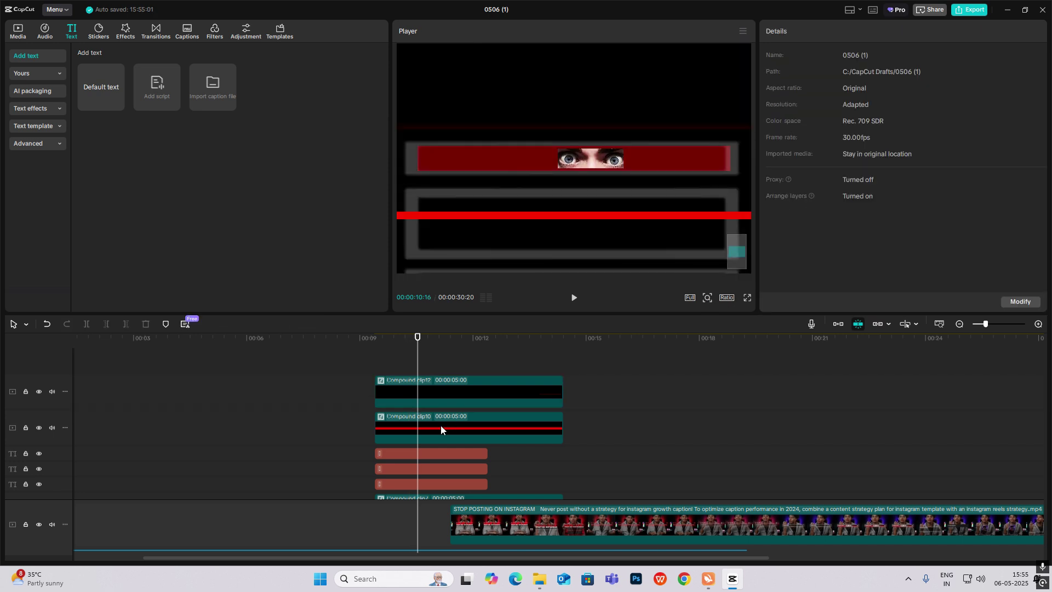
Turn the lower red line clip into a compound clip and add a Split mask at about Y -131 with feather 18.
{"action": "left_click", "coordinate": [441, 425]}
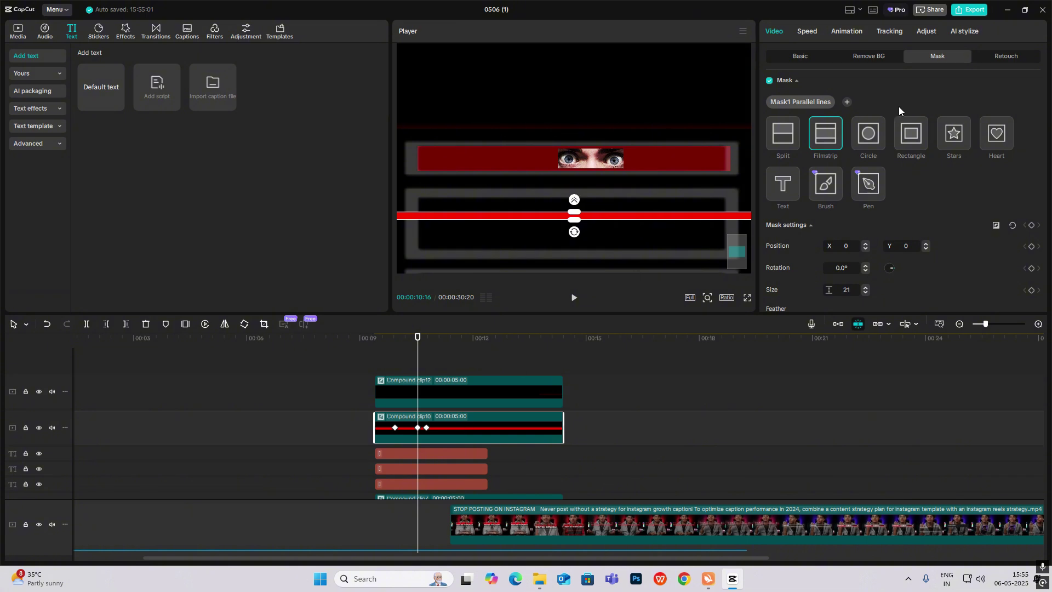
{"action": "key", "text": "alt+g"}
{"action": "left_click", "coordinate": [797, 103]}
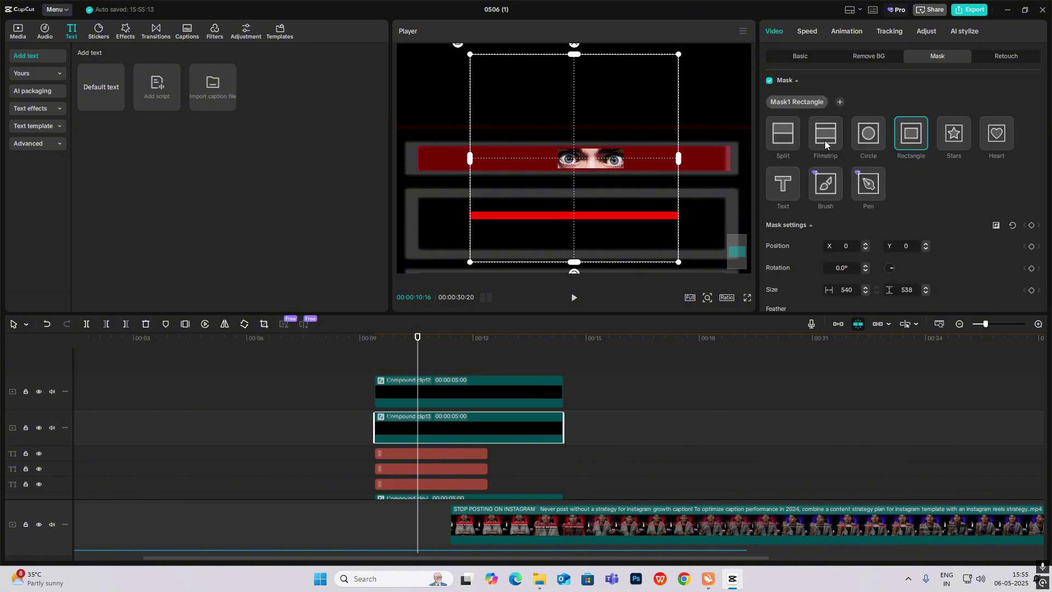
{"action": "left_click", "coordinate": [783, 133]}
{"action": "left_click_drag", "start_coordinate": [585, 170], "coordinate": [589, 220]}
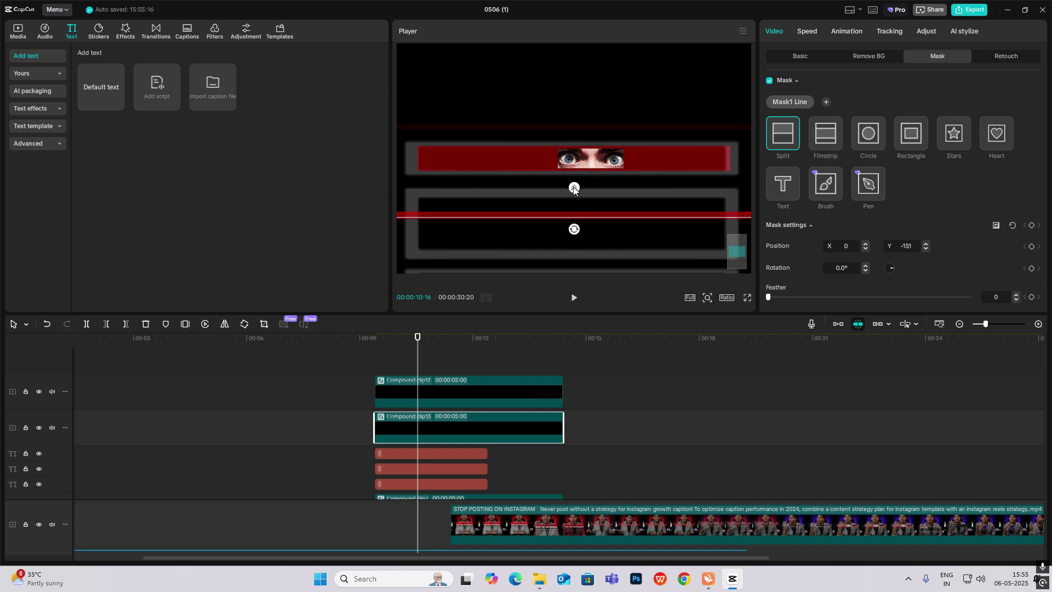
Review the masked red lines around the start of their clips with the whole frame fitted in the player.
{"action": "left_click", "coordinate": [378, 361]}
{"action": "left_click", "coordinate": [380, 368]}
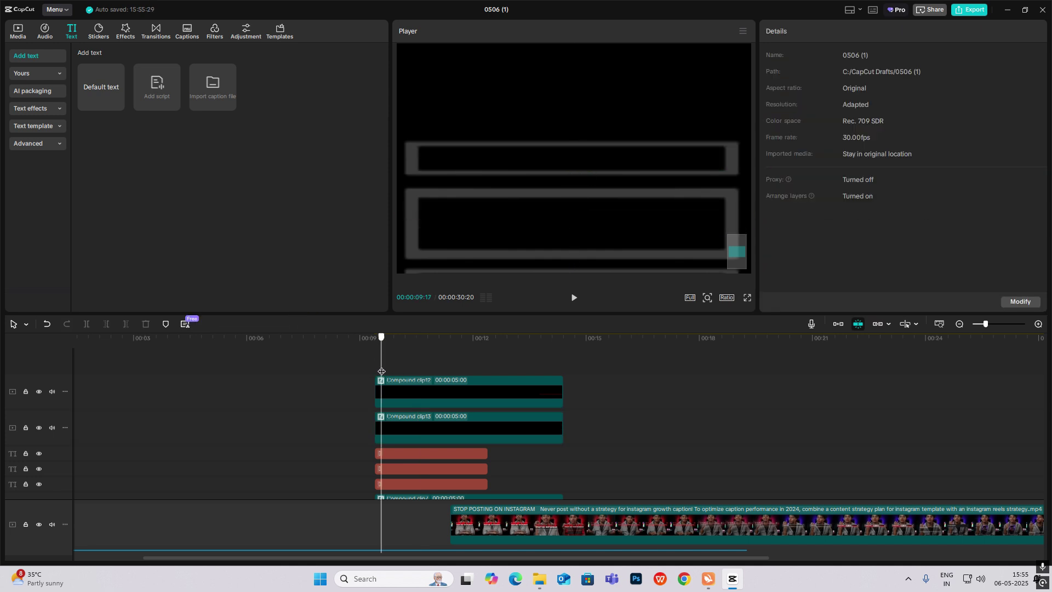
{"action": "mouse_move", "coordinate": [381, 368]}
{"action": "left_mouse_down"}
{"action": "mouse_move", "coordinate": [413, 374]}
{"action": "mouse_move", "coordinate": [382, 366]}
{"action": "left_mouse_up"}
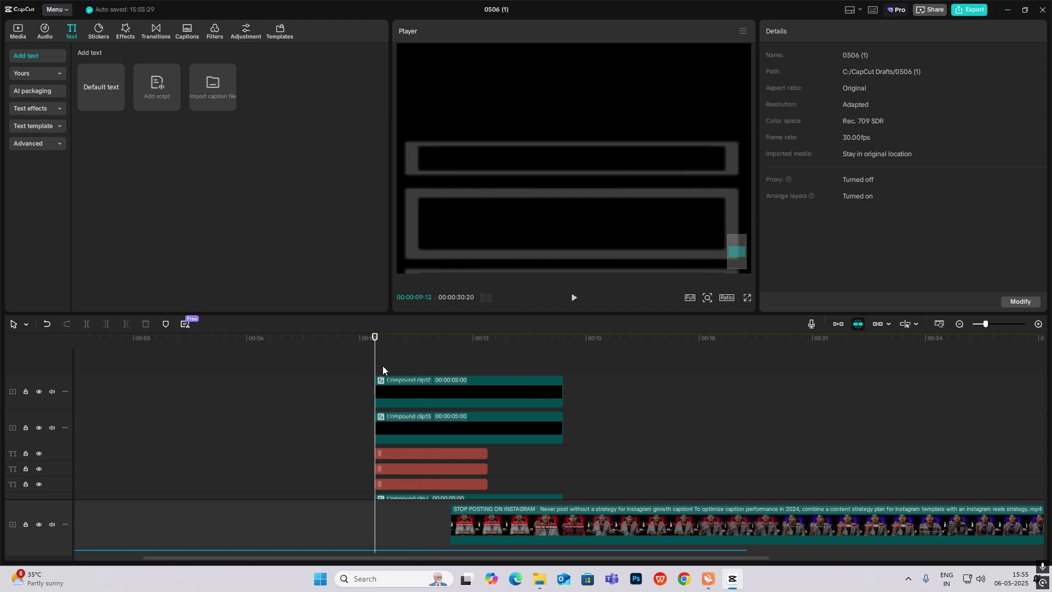
{"action": "left_click", "coordinate": [706, 298]}
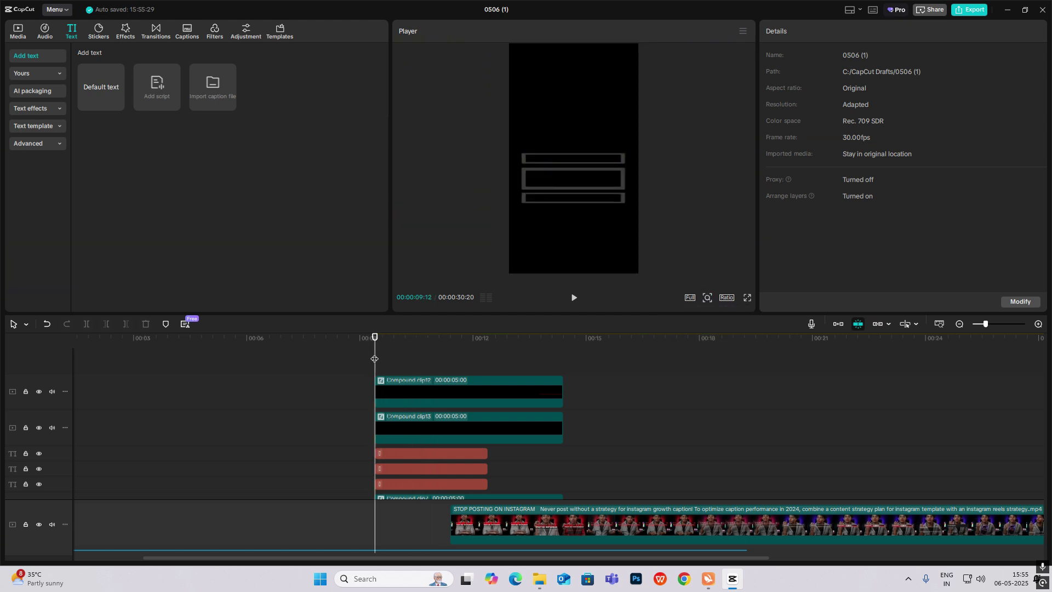
{"action": "mouse_move", "coordinate": [374, 358]}
{"action": "left_mouse_down"}
{"action": "mouse_move", "coordinate": [410, 346]}
{"action": "mouse_move", "coordinate": [396, 379]}
{"action": "mouse_move", "coordinate": [376, 375]}
{"action": "left_mouse_up"}
{"action": "scroll", "coordinate": [417, 411], "scroll_direction": "down", "scroll_amount": 1}
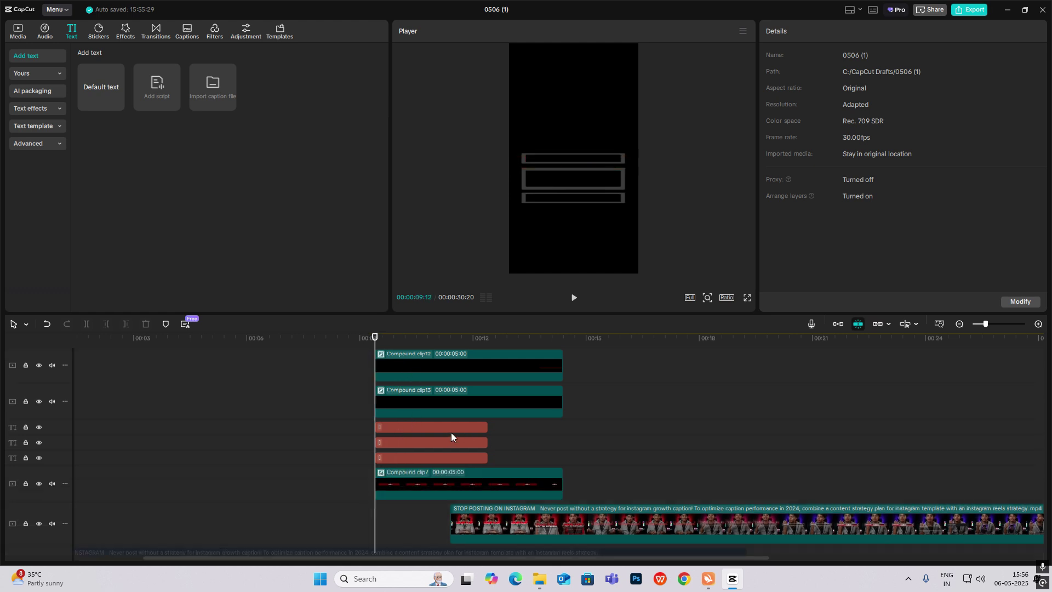
Raise the top caption rectangle's opacity to 100% and play back the animation from before its start.
{"action": "left_click", "coordinate": [431, 428]}
{"action": "left_click", "coordinate": [425, 444]}
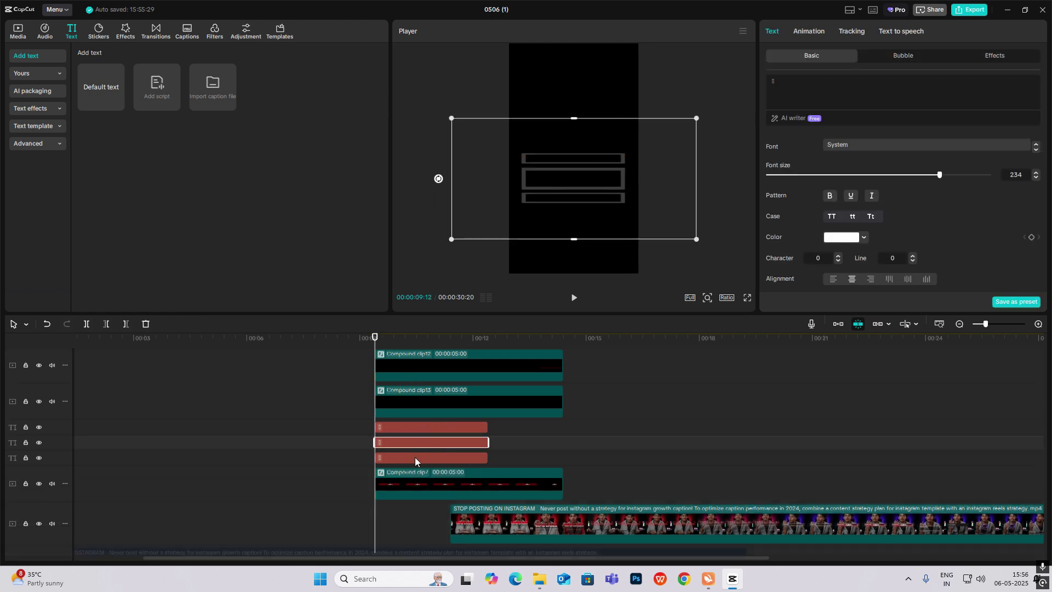
{"action": "left_click", "coordinate": [415, 457]}
{"action": "scroll", "coordinate": [870, 225], "scroll_direction": "down", "scroll_amount": 5}
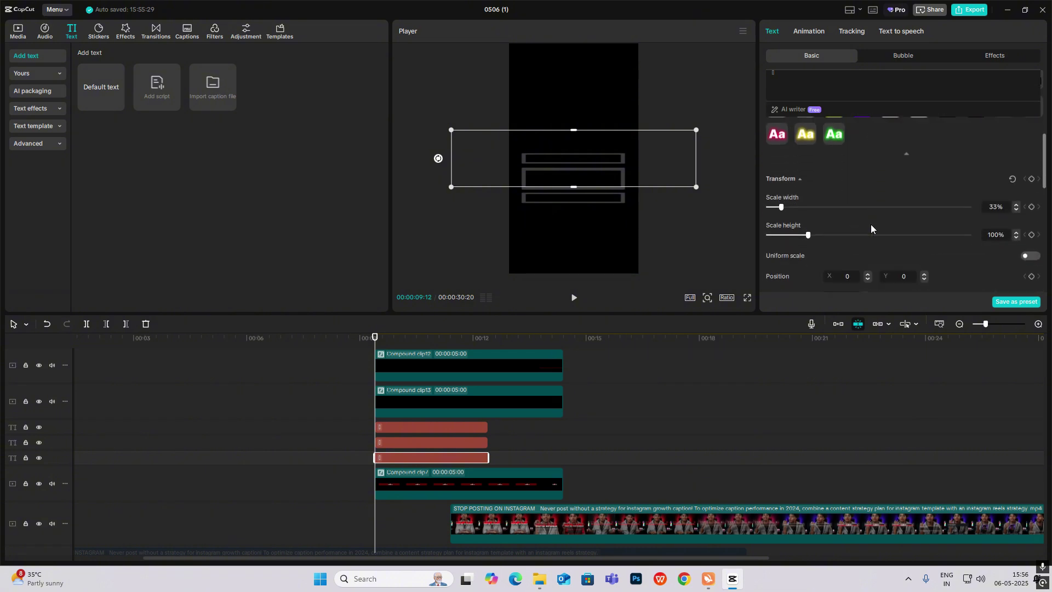
{"action": "scroll", "coordinate": [813, 191], "scroll_direction": "up", "scroll_amount": 2}
{"action": "left_click_drag", "start_coordinate": [814, 164], "coordinate": [976, 171]}
{"action": "left_click", "coordinate": [352, 364]}
{"action": "key", "text": "space"}
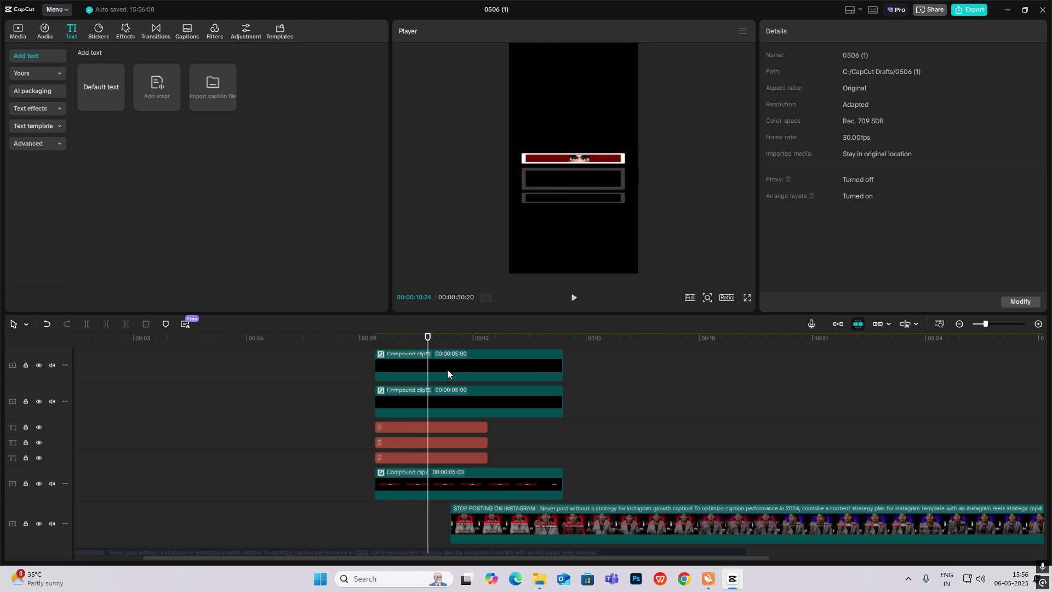
Keyframe the middle rectangle's opacity from 23% at 00:00:10:24 to 100% at 00:00:11:06.
{"action": "left_click", "coordinate": [438, 406]}
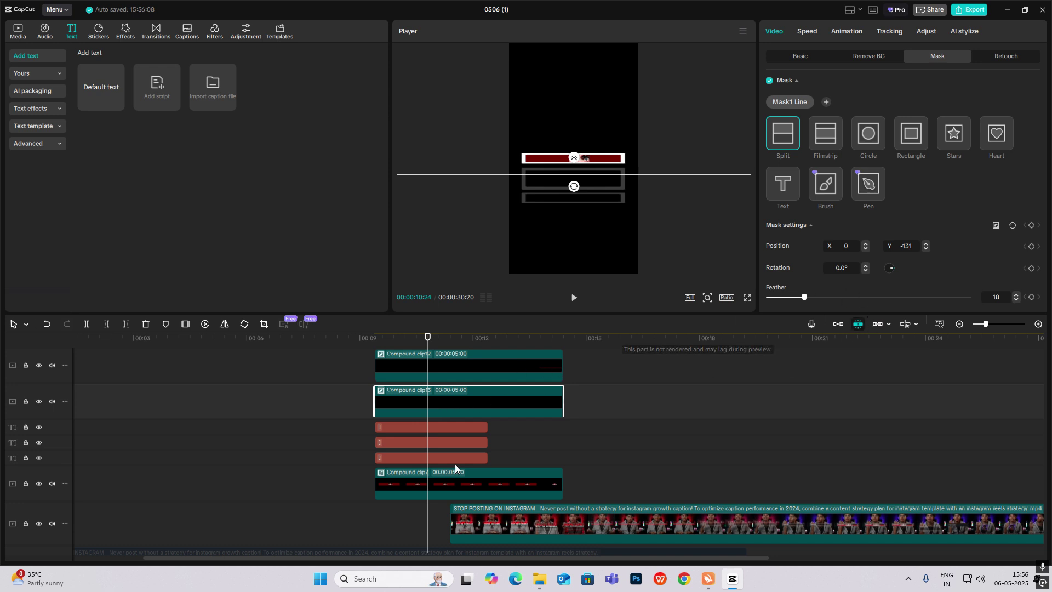
{"action": "left_click", "coordinate": [437, 442]}
{"action": "scroll", "coordinate": [969, 212], "scroll_direction": "down", "scroll_amount": 10}
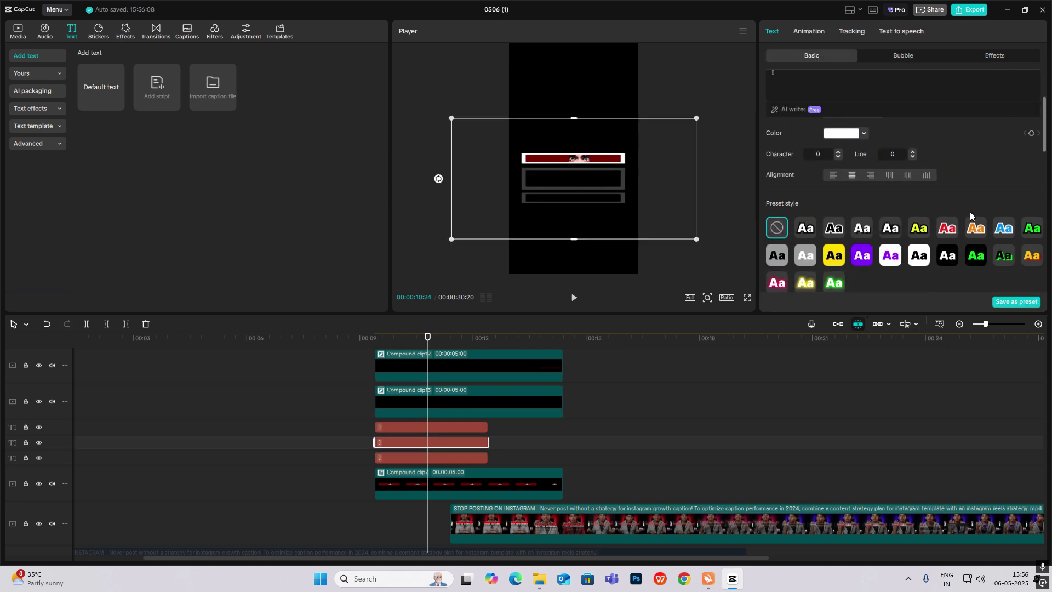
{"action": "scroll", "coordinate": [967, 212], "scroll_direction": "down", "scroll_amount": 5}
{"action": "scroll", "coordinate": [967, 212], "scroll_direction": "up", "scroll_amount": 2}
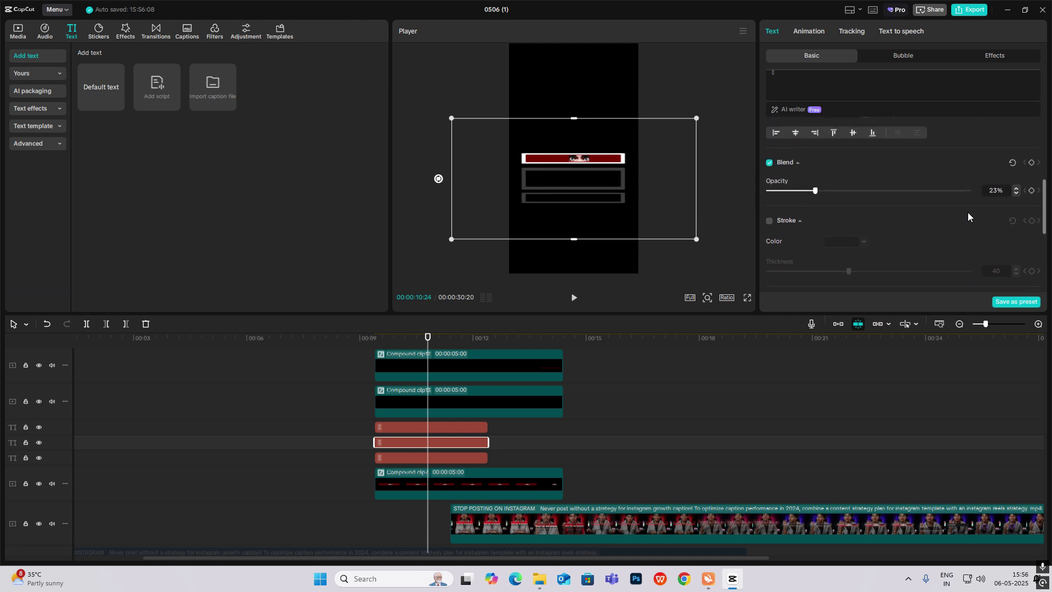
{"action": "left_click", "coordinate": [1031, 169]}
{"action": "key", "text": "space"}
{"action": "key", "text": "space"}
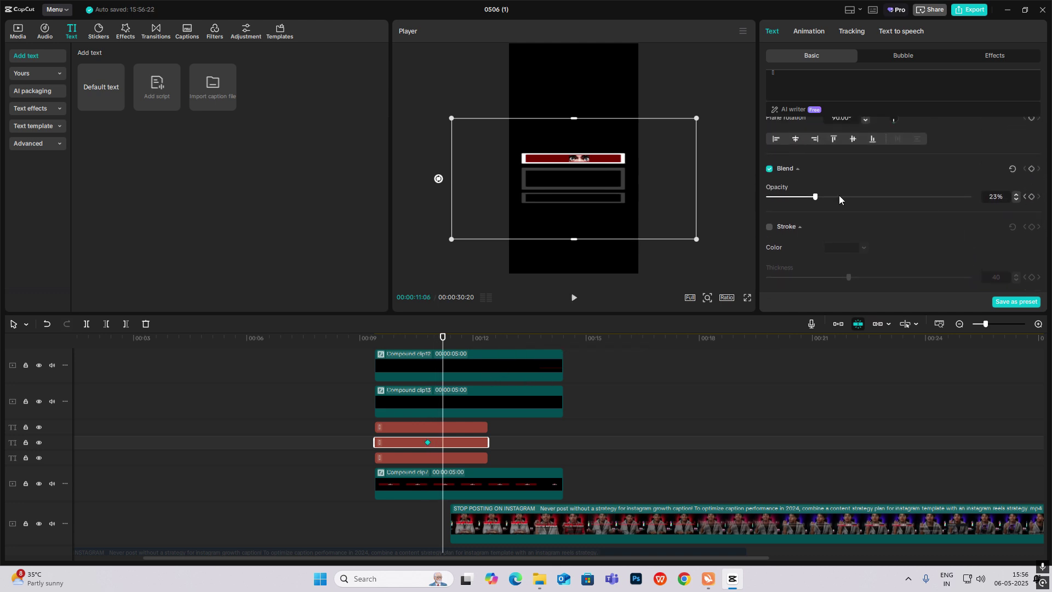
{"action": "left_click_drag", "start_coordinate": [839, 197], "coordinate": [969, 196]}
Add a Blend keyframe holding the top rectangle's opacity at 100% at 00:00:10:24.
{"action": "mouse_move", "coordinate": [419, 339]}
{"action": "left_mouse_down"}
{"action": "mouse_move", "coordinate": [441, 339]}
{"action": "mouse_move", "coordinate": [427, 339]}
{"action": "left_mouse_up"}
{"action": "left_click", "coordinate": [437, 430]}
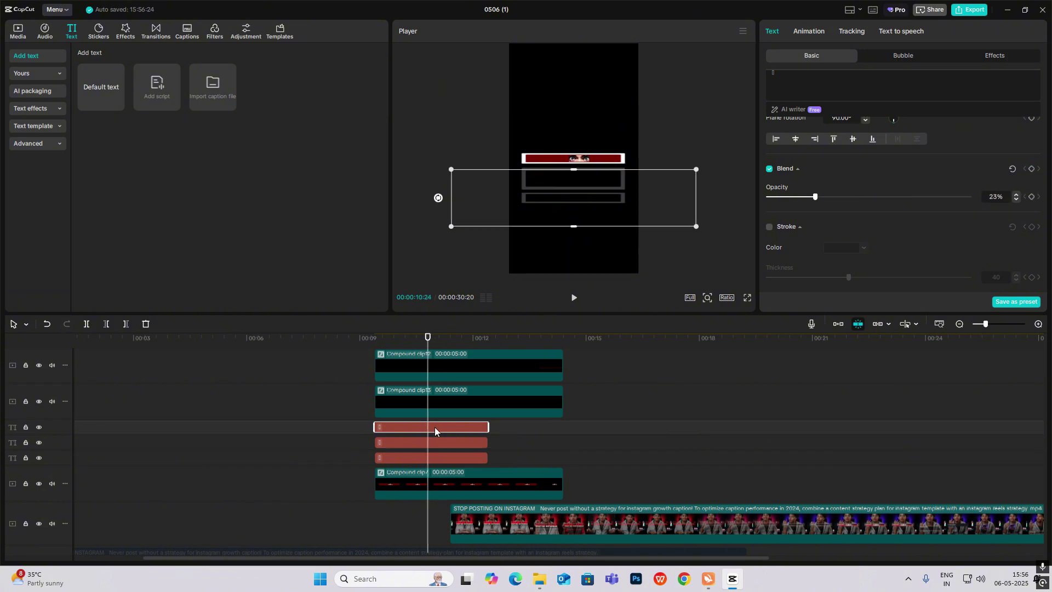
{"action": "left_click", "coordinate": [437, 459]}
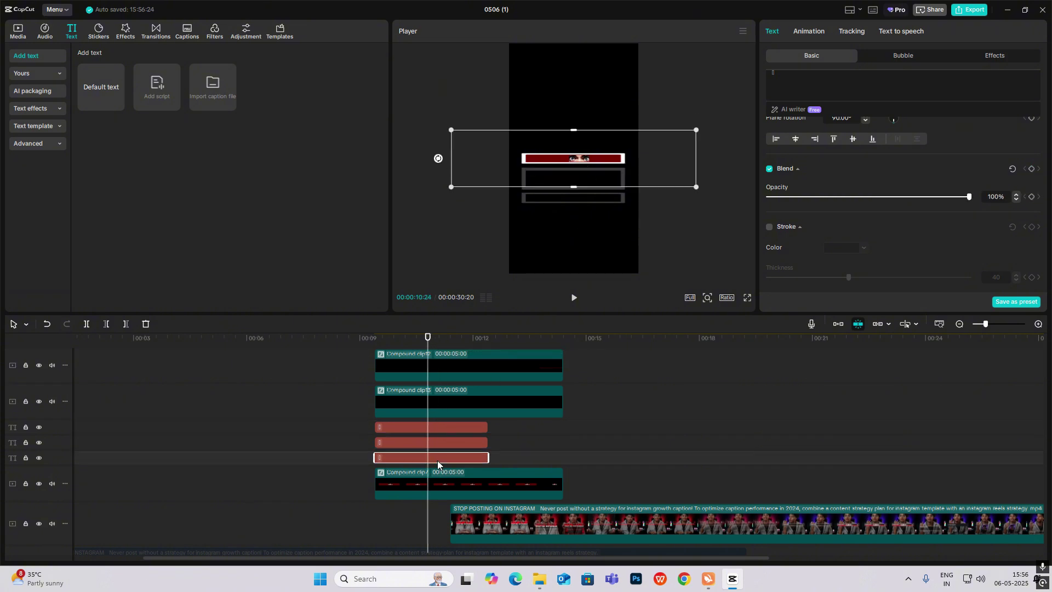
{"action": "left_click", "coordinate": [1031, 170]}
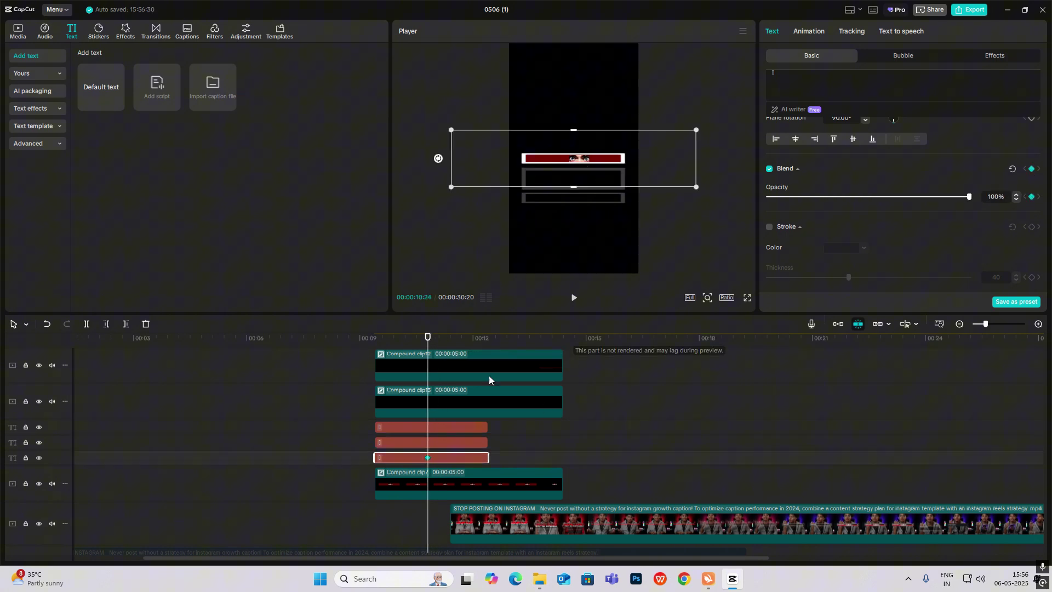
Lower the top rectangle's opacity at 00:00:11:06 so it dims as the middle rectangle brightens, and play back the change.
{"action": "left_click", "coordinate": [443, 441]}
{"action": "left_click", "coordinate": [443, 346]}
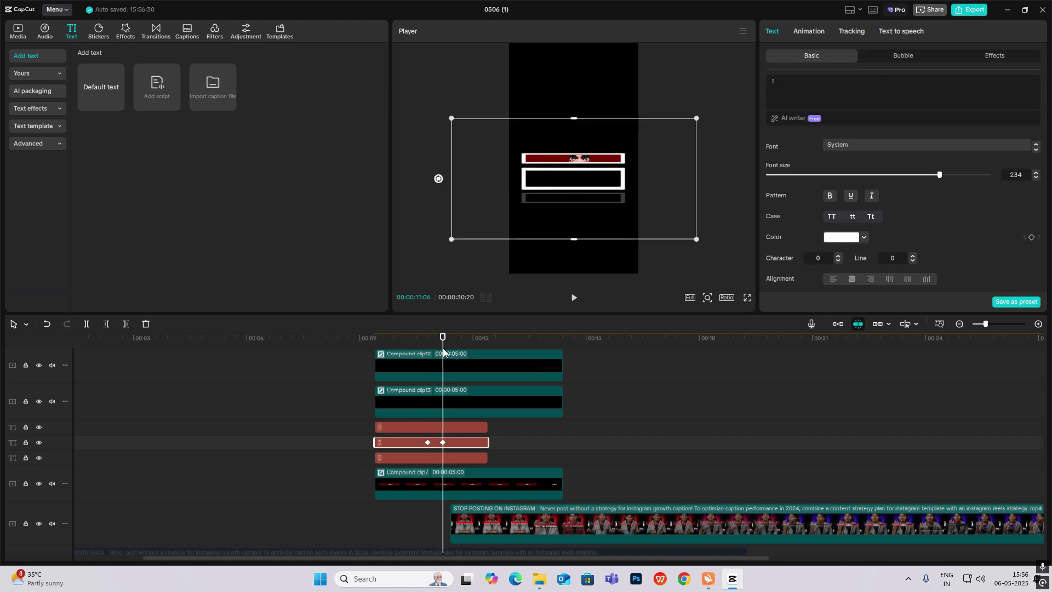
{"action": "left_click", "coordinate": [447, 457]}
{"action": "scroll", "coordinate": [918, 222], "scroll_direction": "down", "scroll_amount": 5}
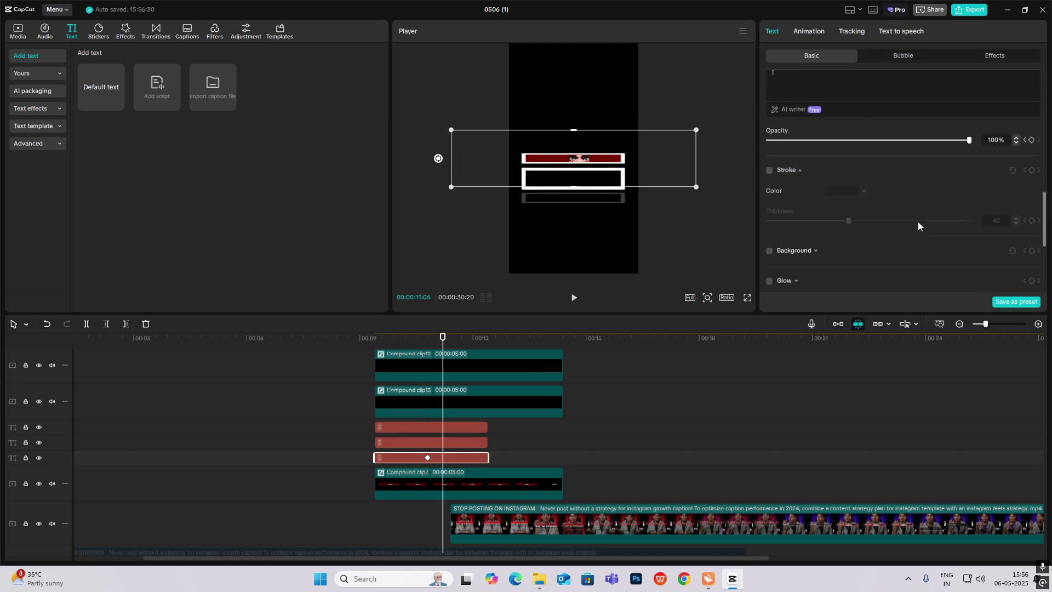
{"action": "scroll", "coordinate": [918, 222], "scroll_direction": "up", "scroll_amount": 1}
{"action": "left_click_drag", "start_coordinate": [897, 189], "coordinate": [826, 186]}
{"action": "left_click", "coordinate": [369, 426]}
{"action": "key", "text": "space"}
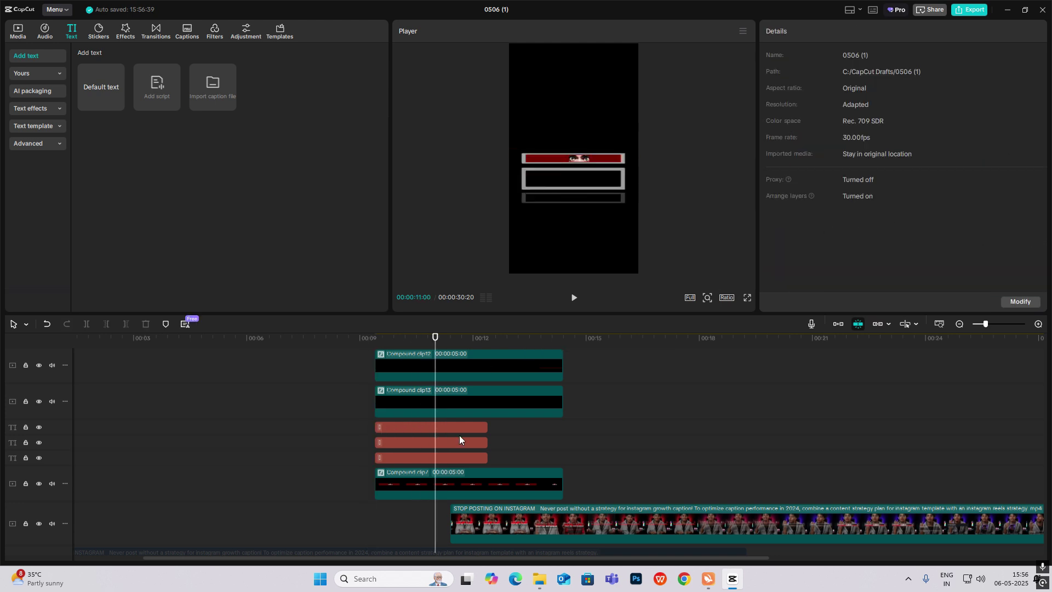
Move the reference reel clip later on the timeline so it starts at about 16 seconds.
{"action": "left_click", "coordinate": [349, 427]}
{"action": "left_click", "coordinate": [435, 434]}
{"action": "left_click_drag", "start_coordinate": [512, 521], "coordinate": [697, 518]}
{"action": "left_click_drag", "start_coordinate": [436, 513], "coordinate": [444, 491]}
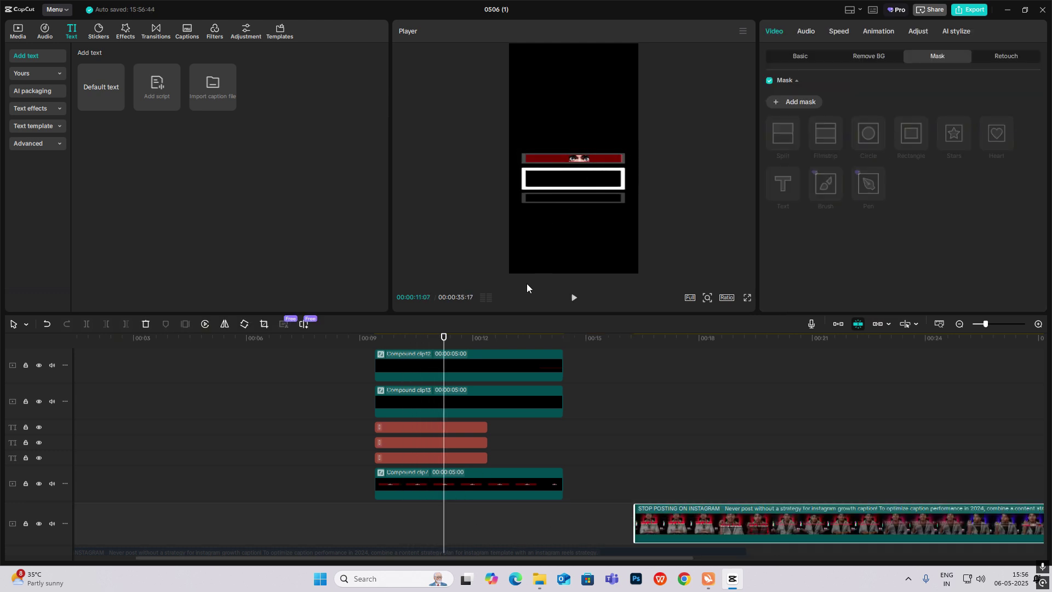
Check the reference reel's keyword box around 00:00:28:18 and return the playhead to 00:00:11:05.
{"action": "left_click", "coordinate": [841, 464]}
{"action": "left_click_drag", "start_coordinate": [841, 464], "coordinate": [710, 495]}
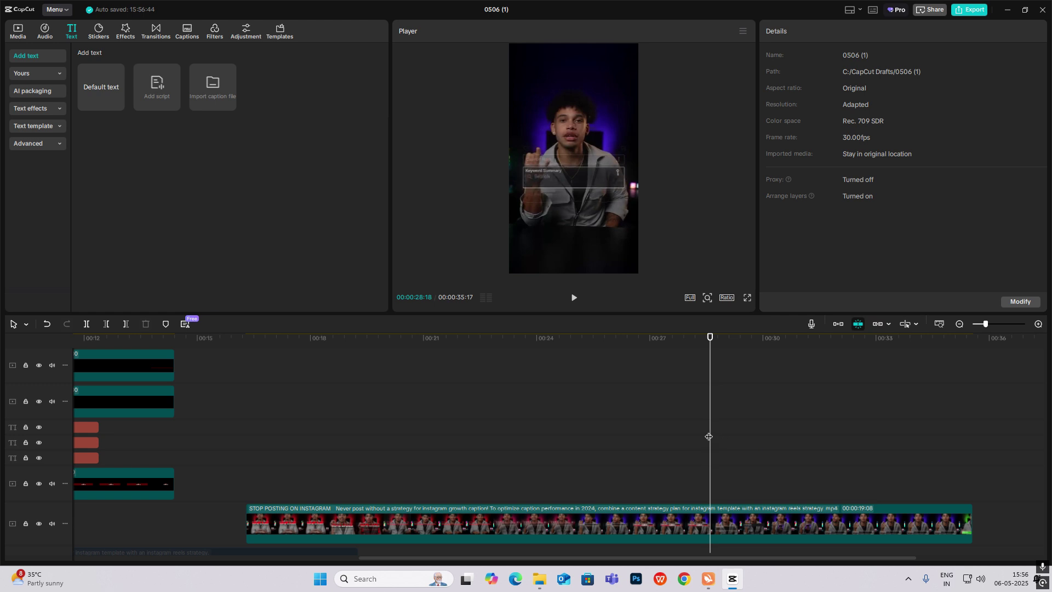
{"action": "left_click_drag", "start_coordinate": [708, 436], "coordinate": [322, 433]}
Place the Google search bar PNG above the red line clips and add a Filmstrip mask showing only its dark bar.
{"action": "left_click", "coordinate": [18, 32]}
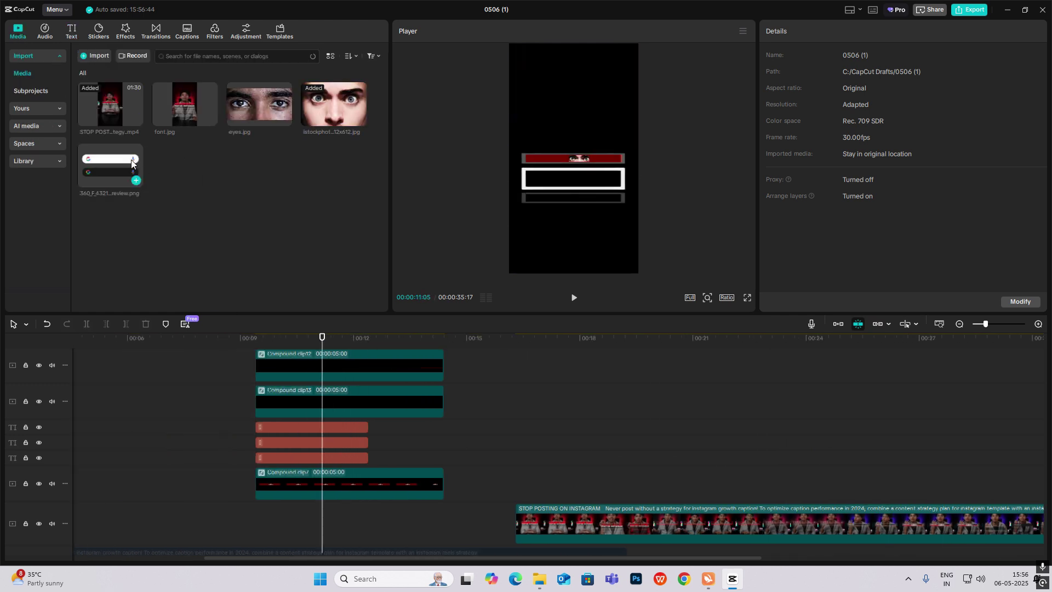
{"action": "left_click_drag", "start_coordinate": [131, 162], "coordinate": [254, 360]}
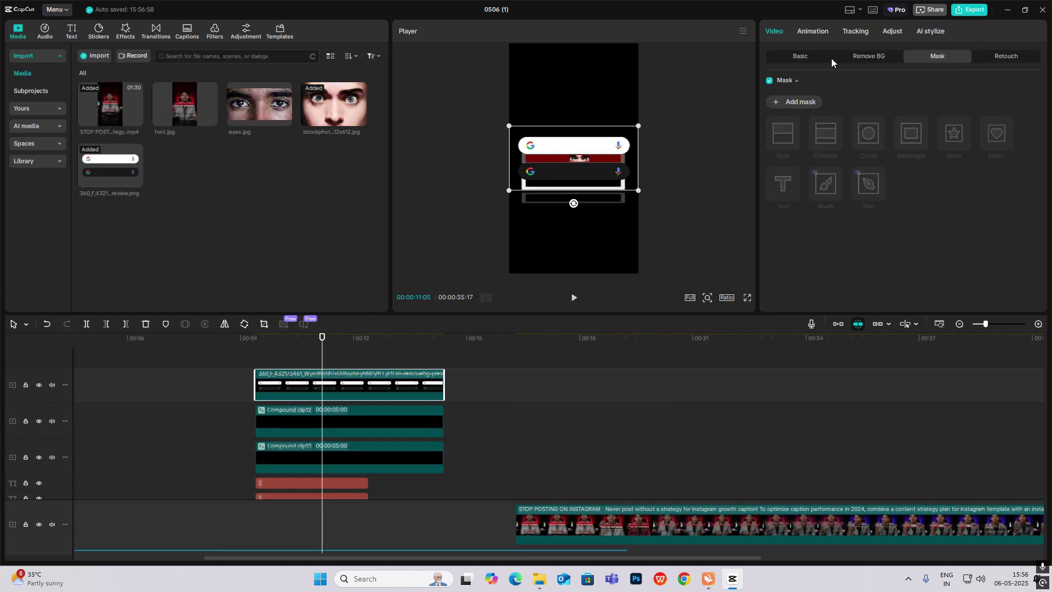
{"action": "left_click", "coordinate": [793, 102]}
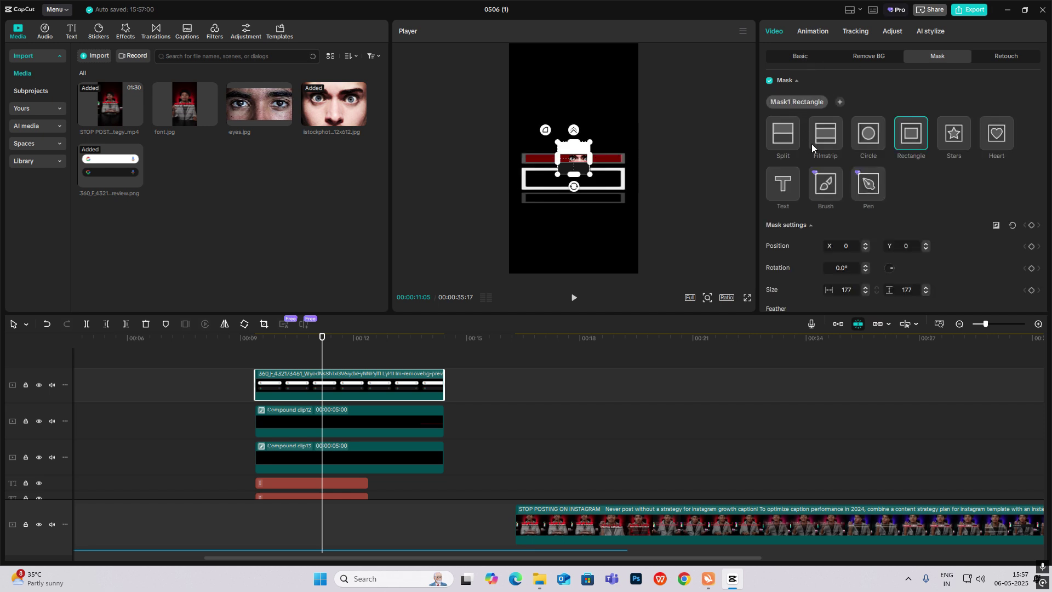
{"action": "left_click", "coordinate": [830, 139]}
{"action": "left_click_drag", "start_coordinate": [592, 152], "coordinate": [566, 177]}
Scale the dark search bar to 65% and position it at about X -59, Y -206 inside the middle rectangle.
{"action": "left_click", "coordinate": [815, 58]}
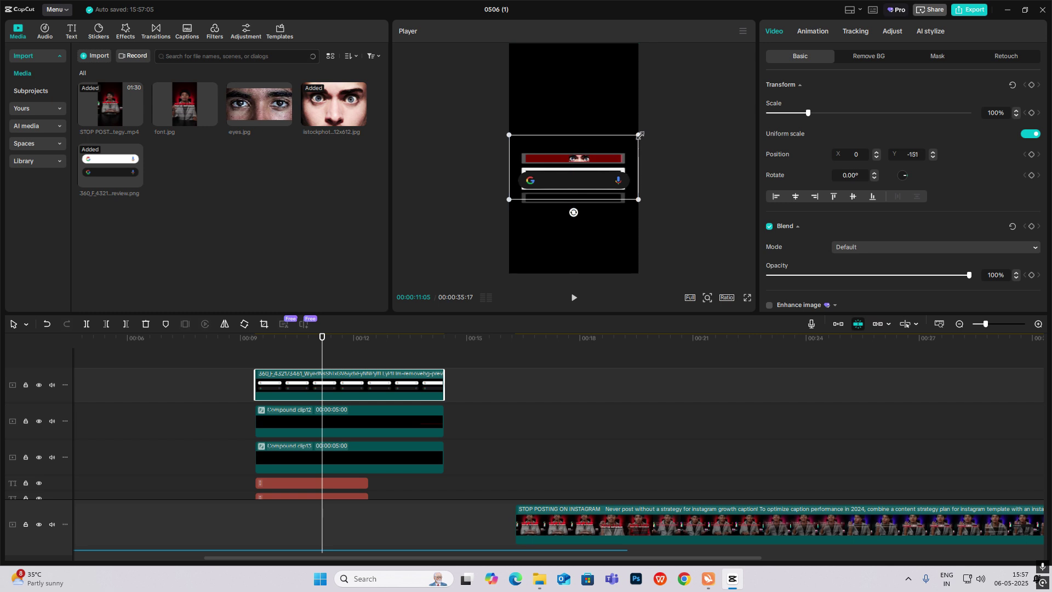
{"action": "left_click_drag", "start_coordinate": [639, 135], "coordinate": [579, 178]}
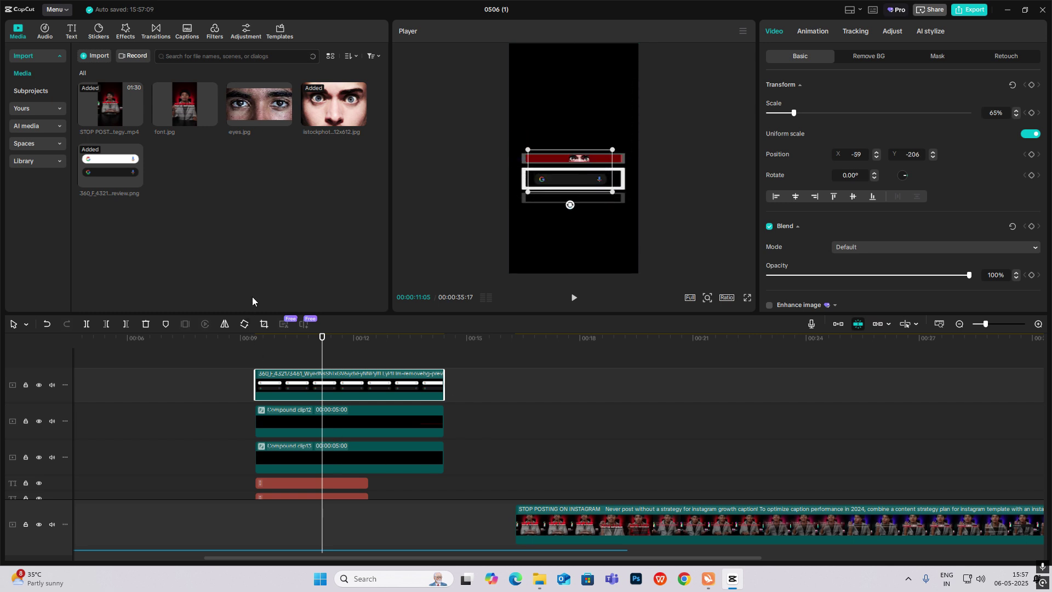
Add a default text clip above the search bar image reading "WHAT I BEST NICHE ?" and switch it to lowercase.
{"action": "left_click", "coordinate": [72, 32]}
{"action": "left_click_drag", "start_coordinate": [104, 91], "coordinate": [260, 376]}
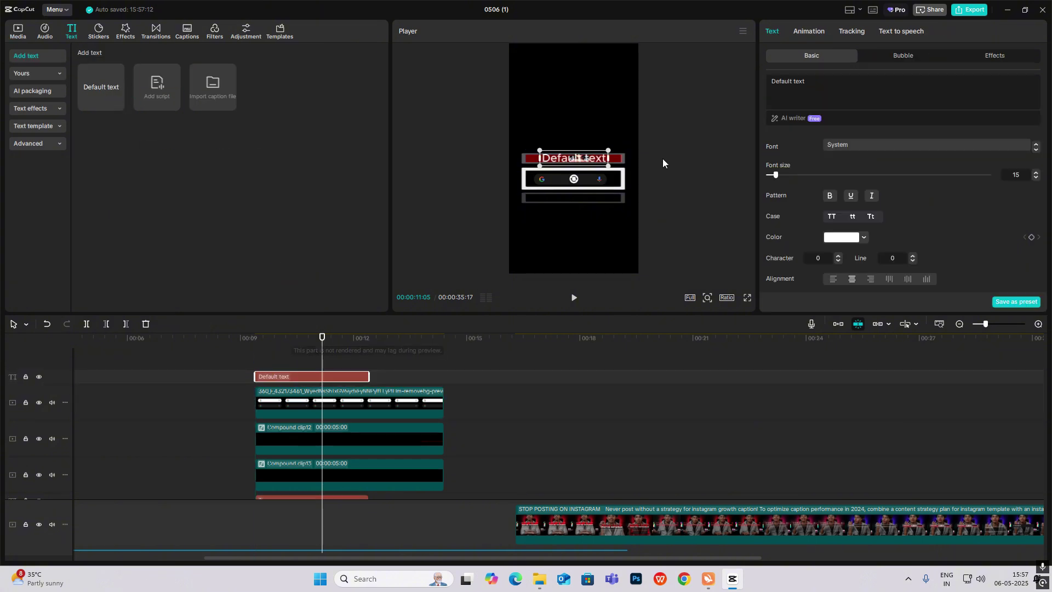
{"action": "left_click", "coordinate": [832, 81]}
{"action": "type", "text": "WHA"}
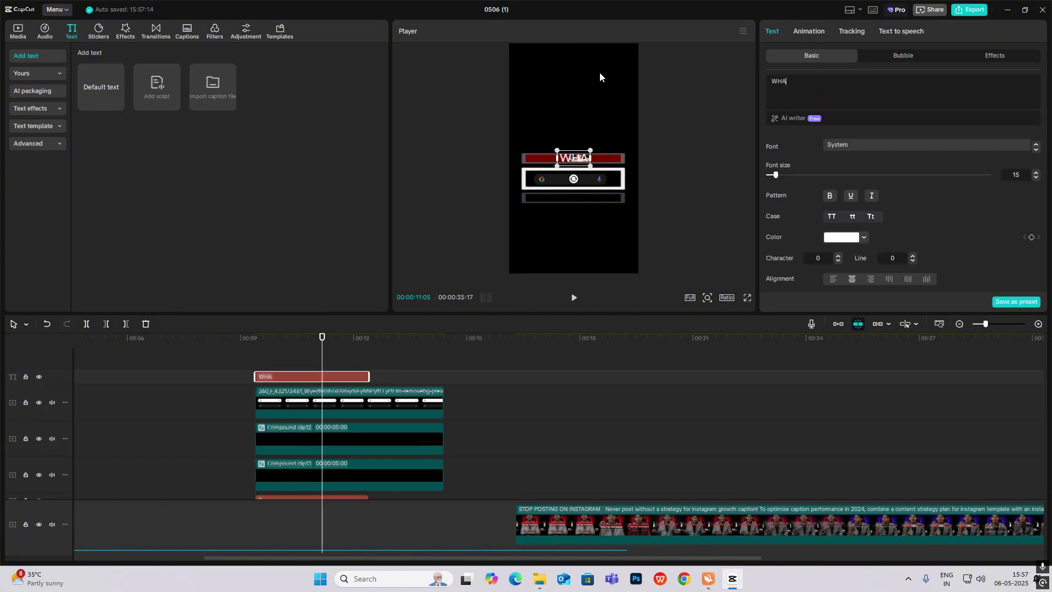
{"action": "type", "text": "T I BES"}
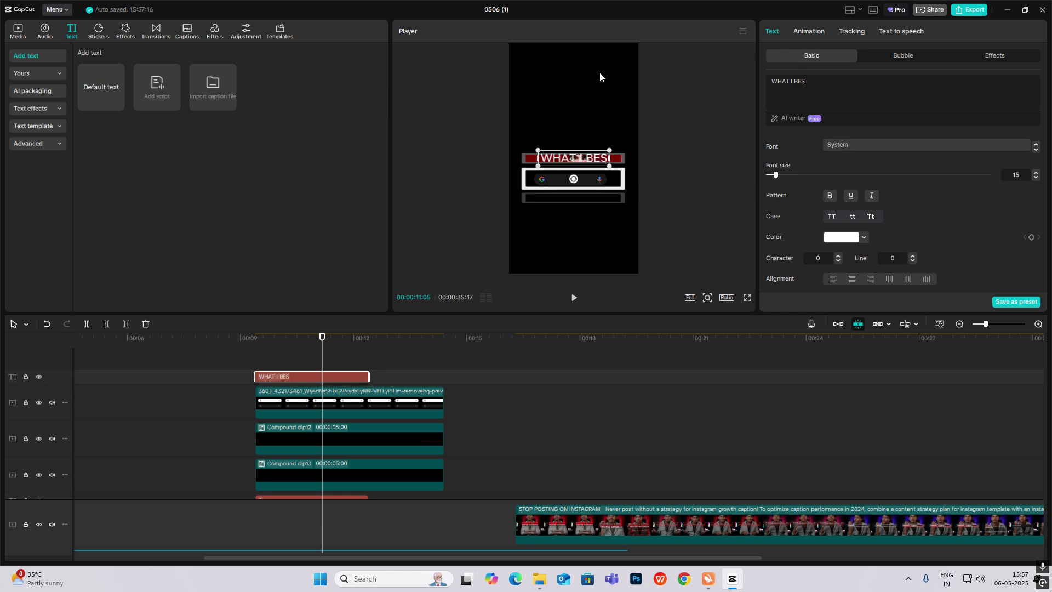
{"action": "type", "text": "T NICHE"}
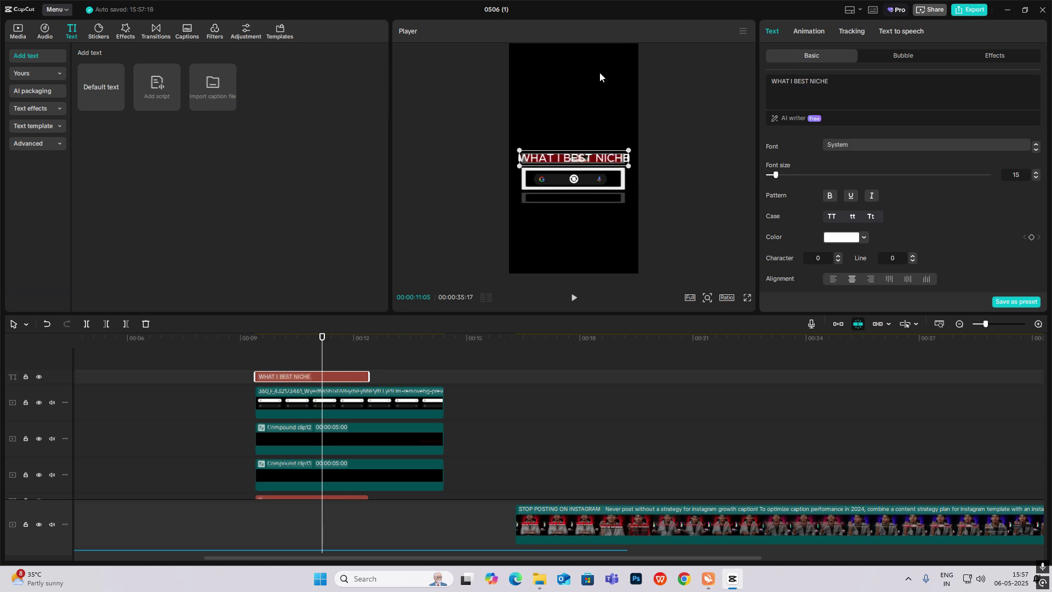
{"action": "type", "text": " ?"}
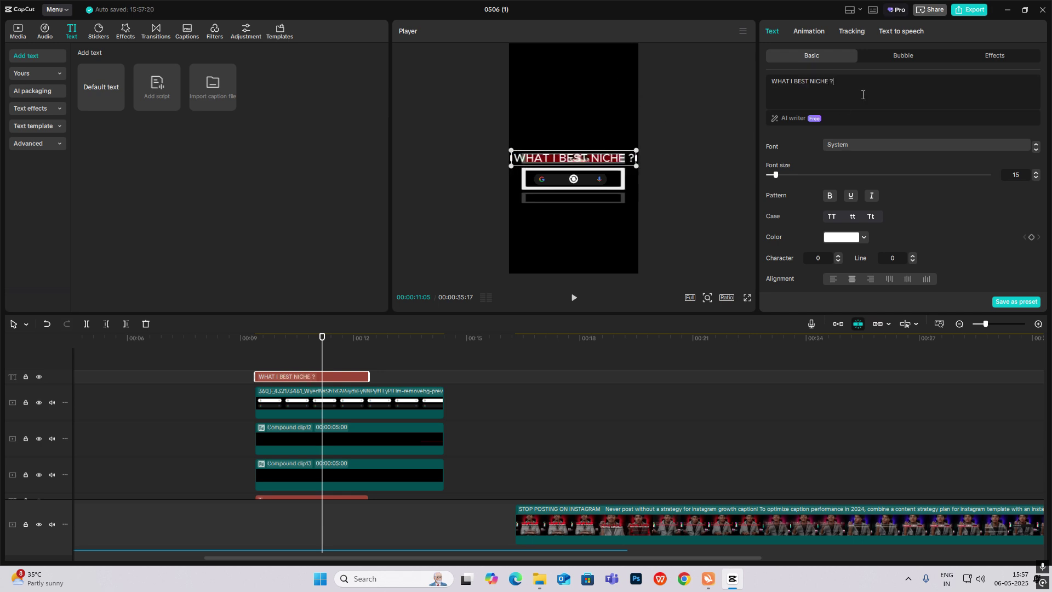
{"action": "left_click", "coordinate": [852, 217]}
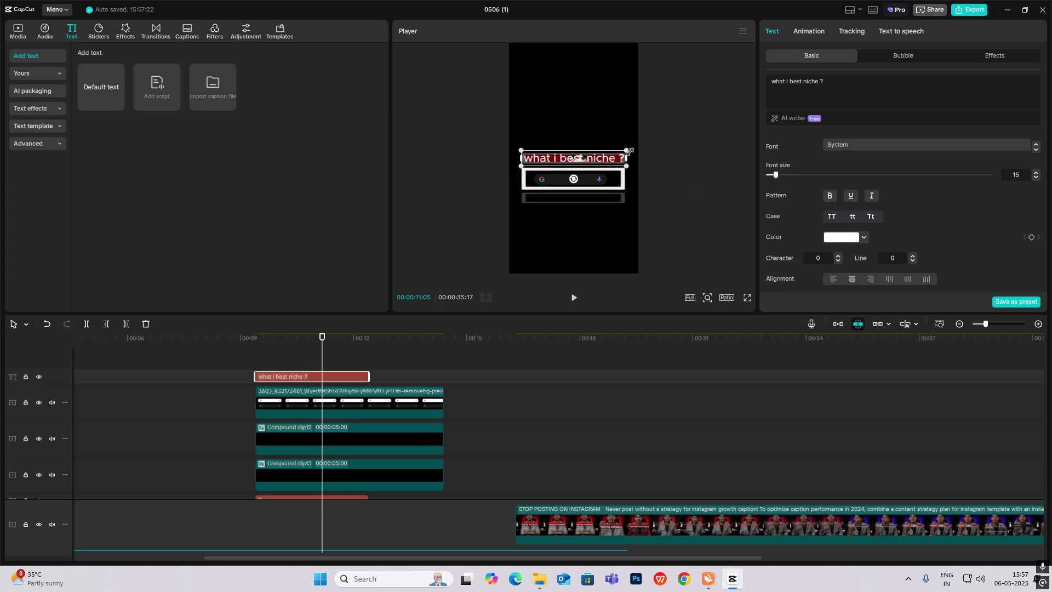
Correct the text to read "what is best niche ?", shrink it and place it inside the dark search bar.
{"action": "type", "text": "S"}
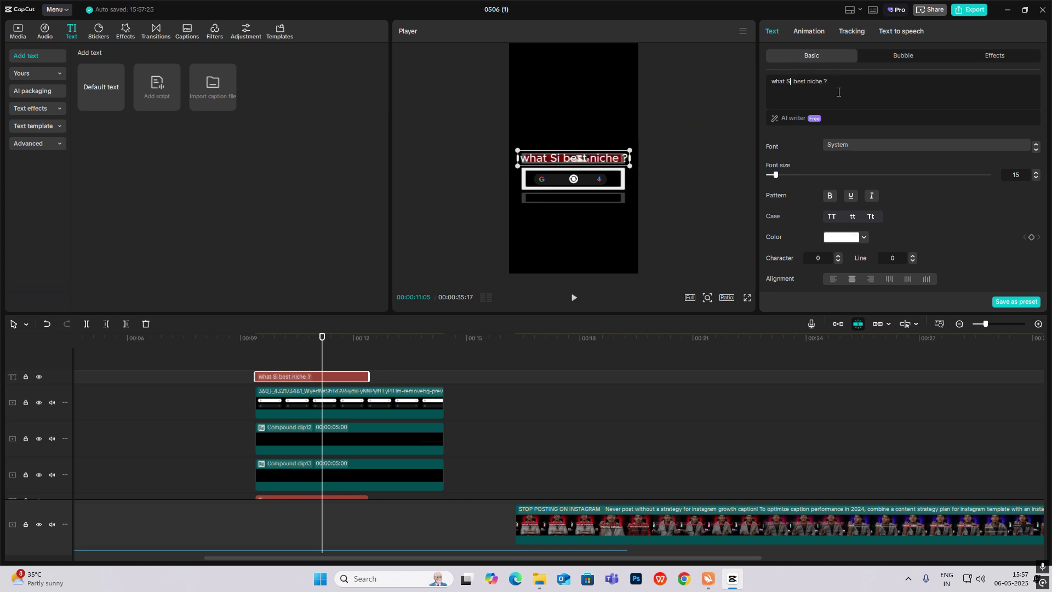
{"action": "key", "text": "BackSpace"}
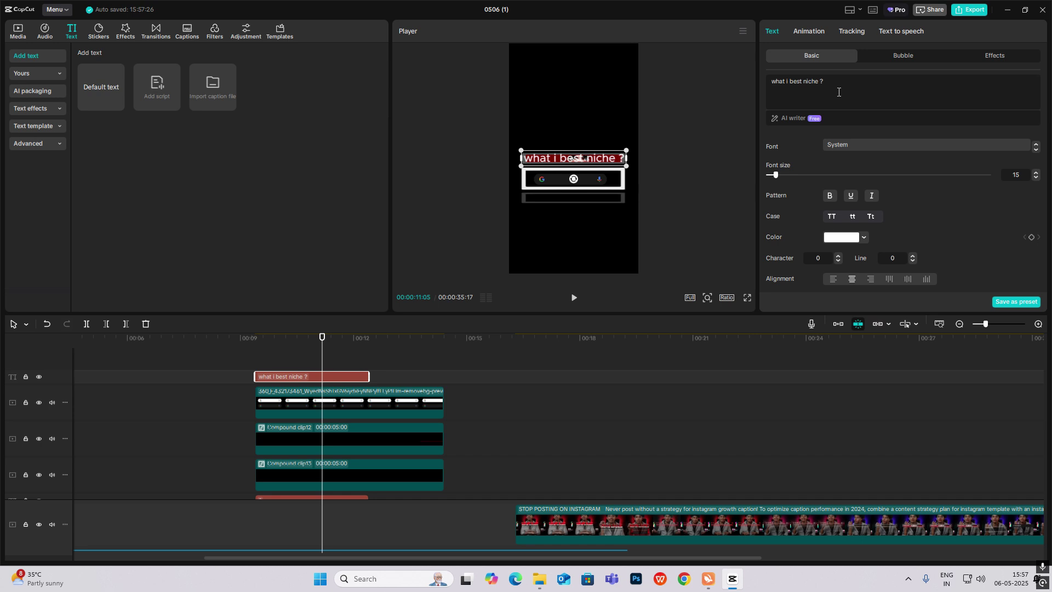
{"action": "type", "text": "S"}
{"action": "key", "text": "BackSpace"}
{"action": "type", "text": "s"}
{"action": "left_click_drag", "start_coordinate": [573, 165], "coordinate": [575, 182]}
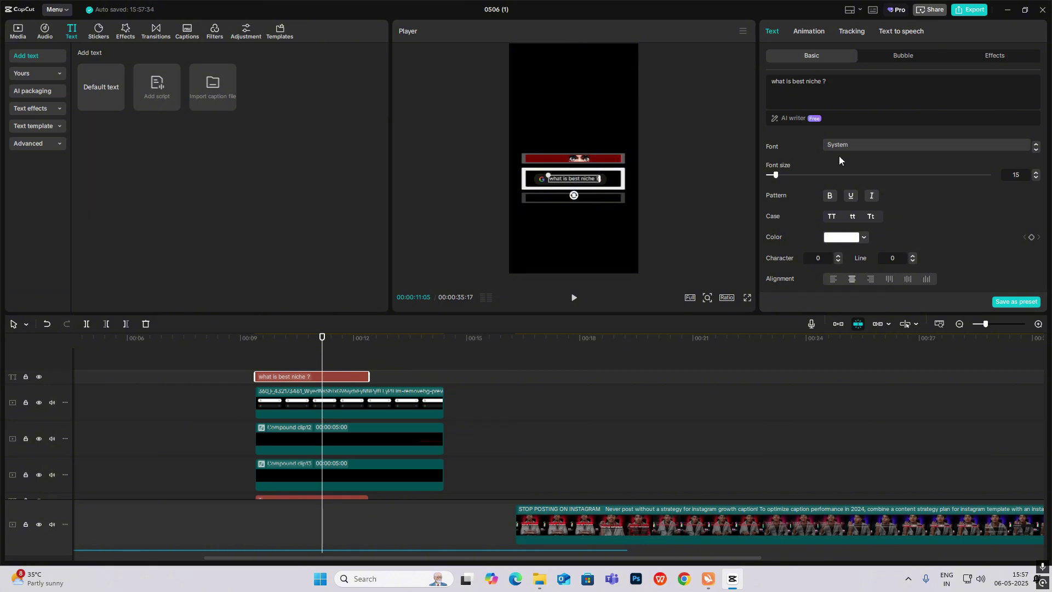
Apply the Typewriter entrance animation to the search text.
{"action": "left_click", "coordinate": [823, 30]}
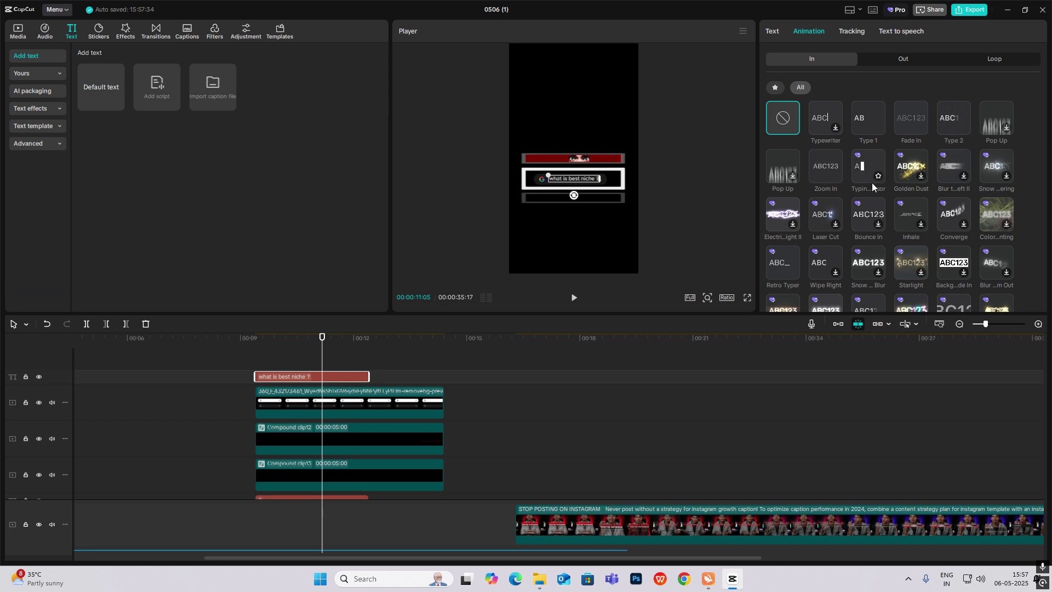
{"action": "left_click", "coordinate": [823, 115]}
{"action": "left_click", "coordinate": [249, 354]}
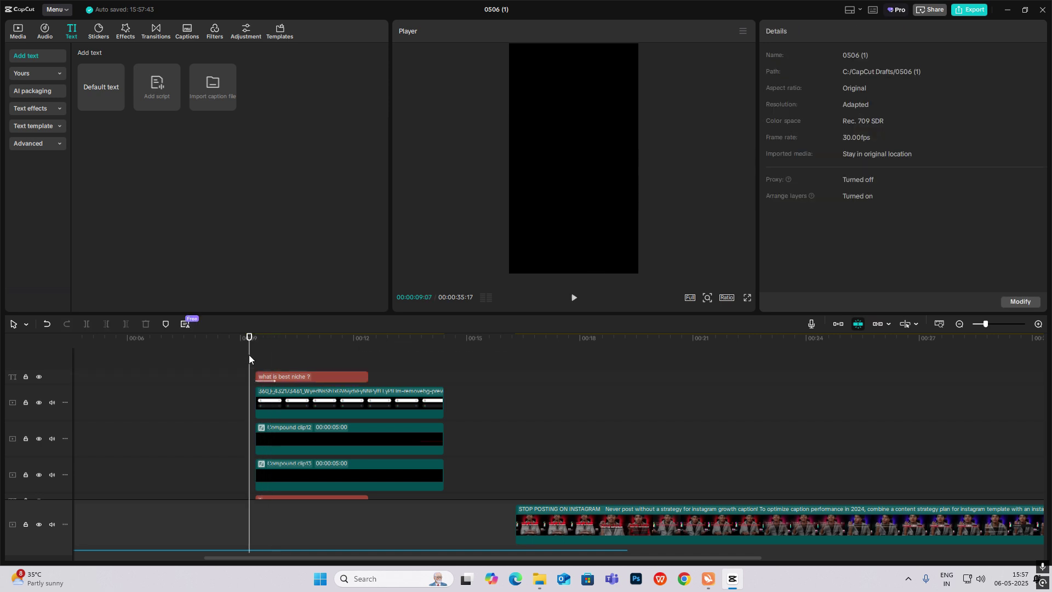
Shift the search text and search bar image clips together to start at about 00:00:10:27, and play back the result.
{"action": "left_click_drag", "start_coordinate": [249, 354], "coordinate": [373, 399]}
{"action": "left_click", "coordinate": [291, 376]}
{"action": "left_click", "coordinate": [320, 400], "text": "ctrl"}
{"action": "left_click", "coordinate": [284, 385]}
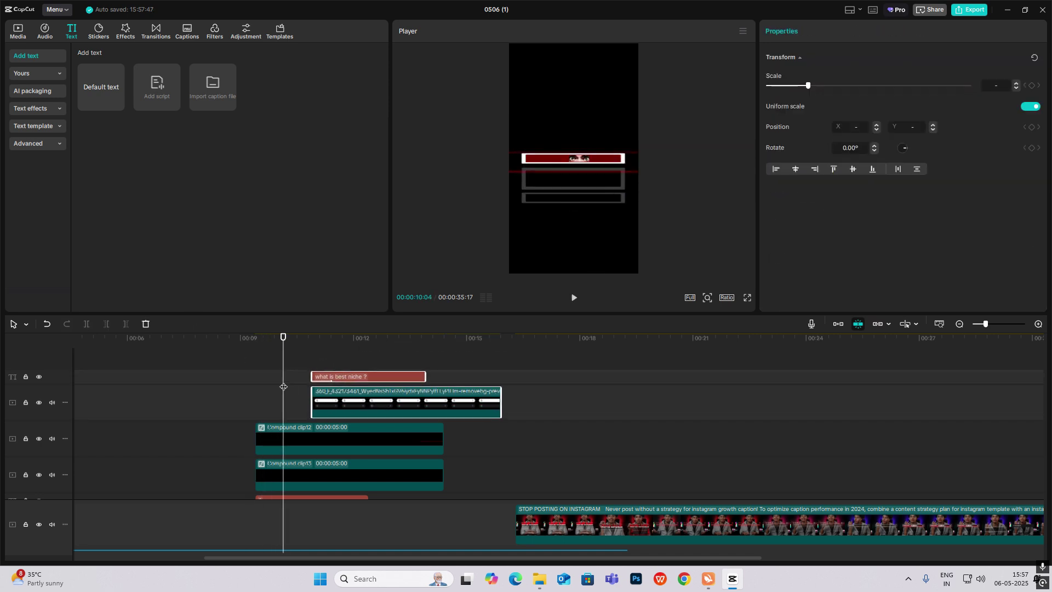
{"action": "key", "text": "space"}
{"action": "key", "text": "space"}
{"action": "left_click", "coordinate": [305, 358]}
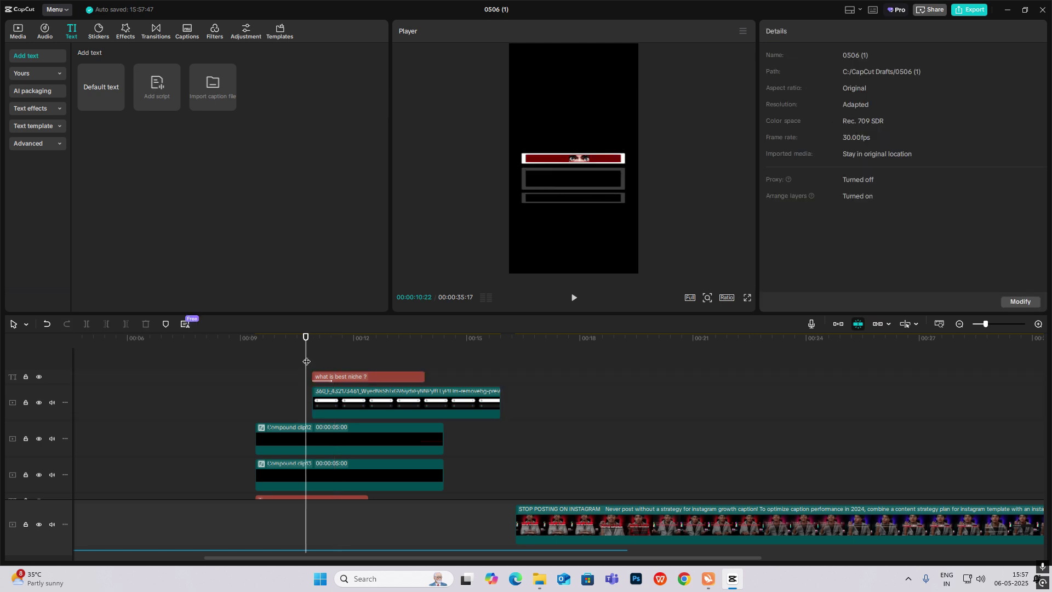
{"action": "key", "text": "space"}
{"action": "key", "text": "space"}
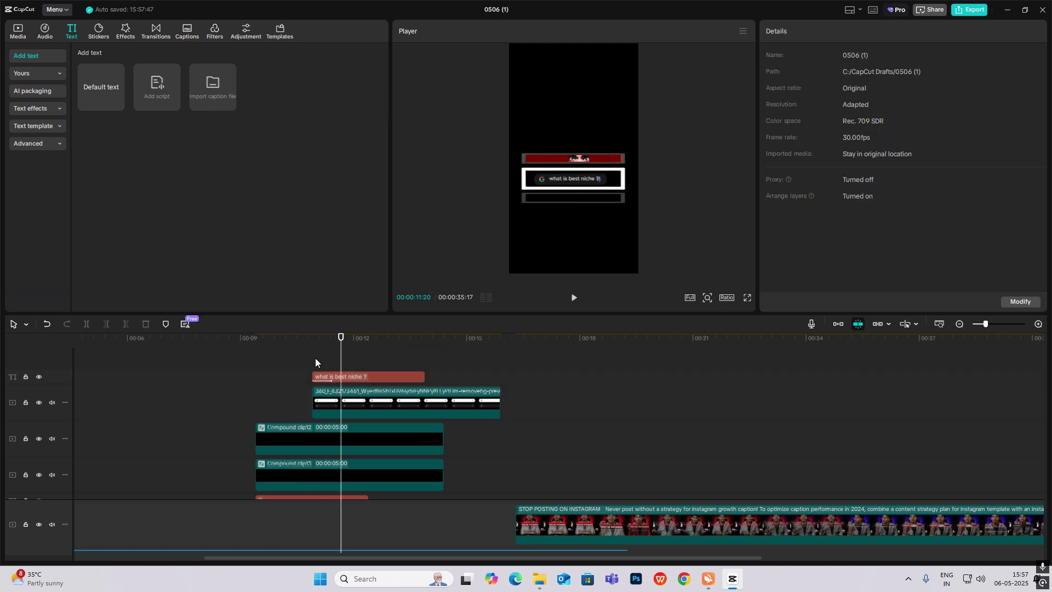
Lengthen the Typewriter entrance animation on the search text clip.
{"action": "left_click", "coordinate": [312, 357]}
{"action": "left_click", "coordinate": [346, 376]}
{"action": "left_click", "coordinate": [808, 32]}
{"action": "left_click", "coordinate": [825, 118]}
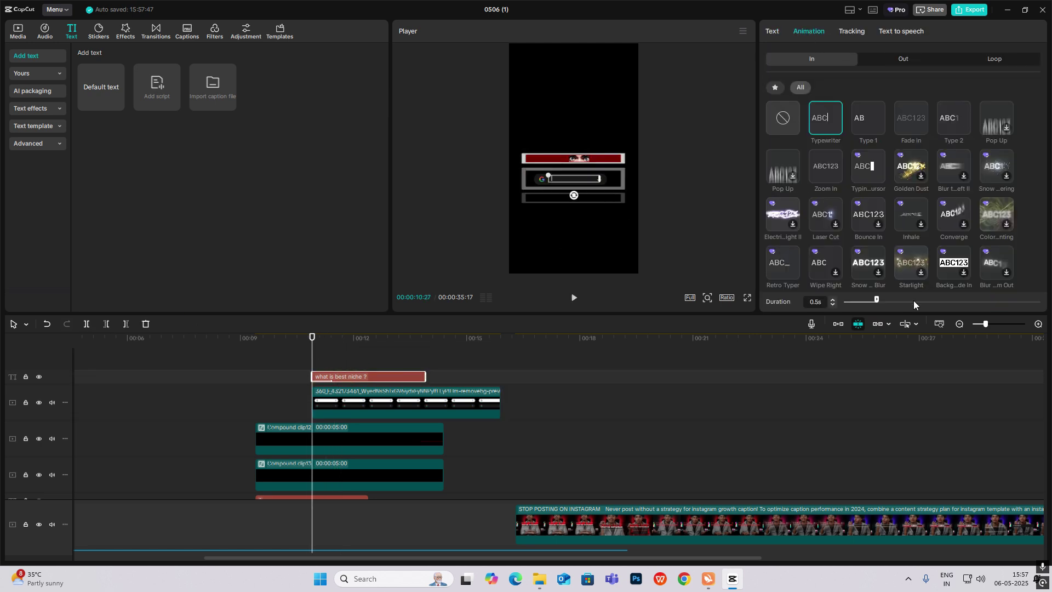
Give the search bar image a Fade In animation and start its clip slightly before the text, at about 00:00:10:20.
{"action": "left_click", "coordinate": [338, 404]}
{"action": "left_click", "coordinate": [816, 31]}
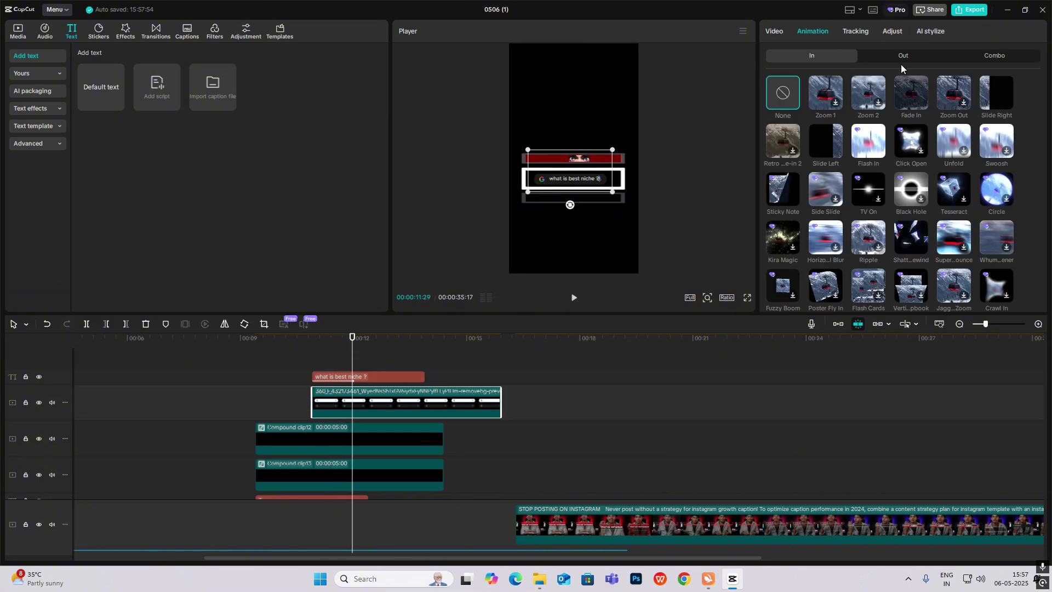
{"action": "left_click", "coordinate": [911, 93]}
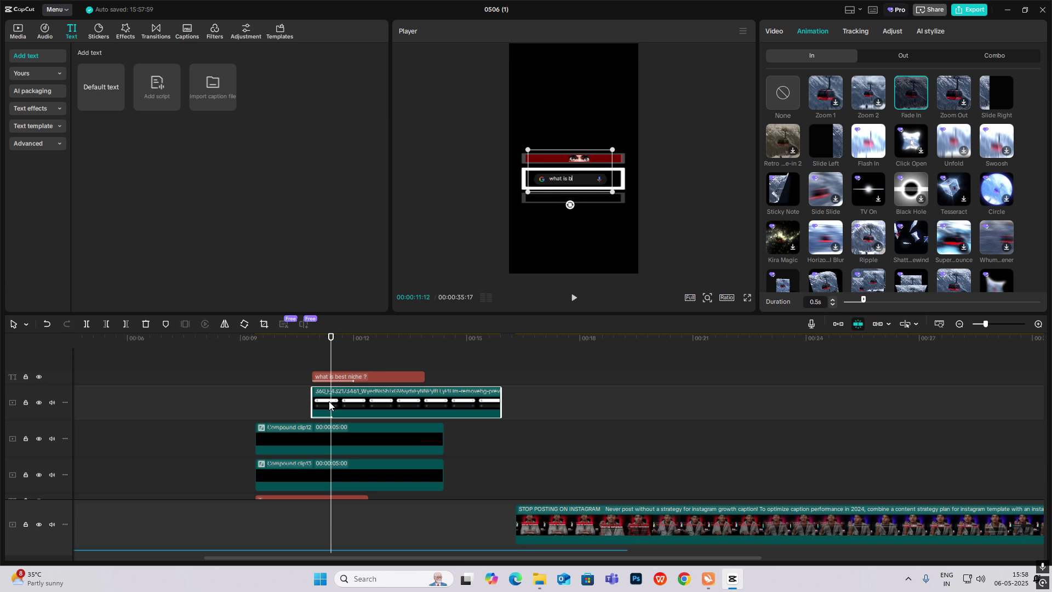
{"action": "left_click_drag", "start_coordinate": [328, 401], "coordinate": [322, 401]}
{"action": "left_click", "coordinate": [314, 369]}
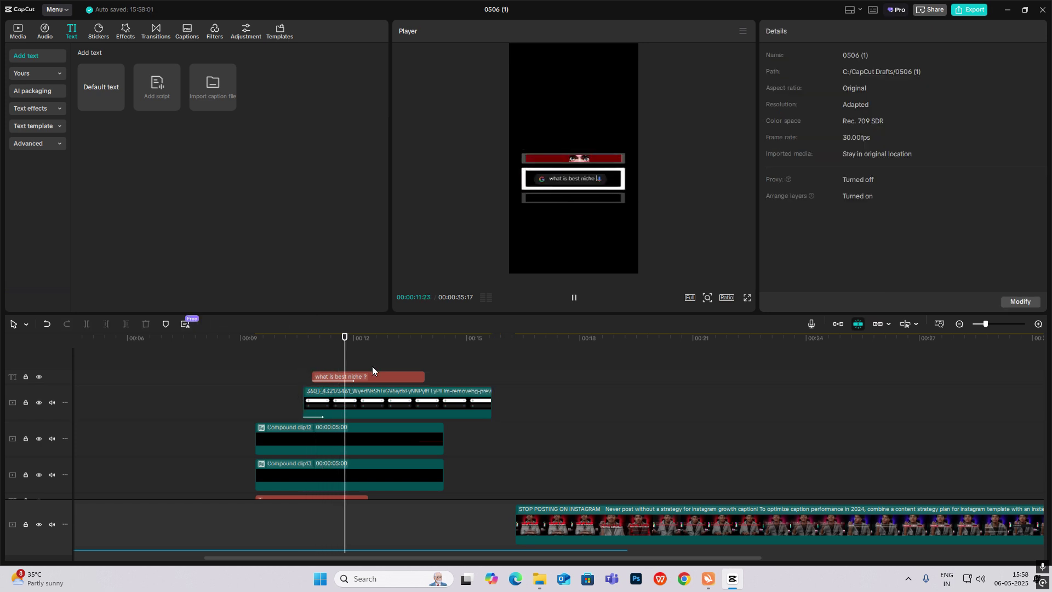
{"action": "key", "text": "space"}
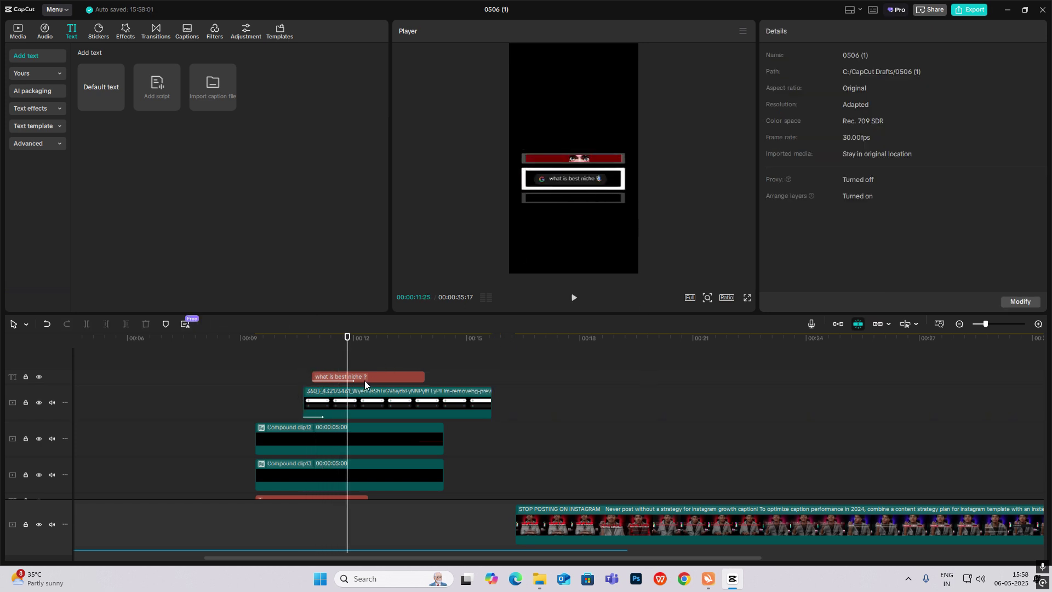
Shrink the search text to fit between the Google logo and microphone, and check it full screen and in playback.
{"action": "left_click", "coordinate": [364, 379]}
{"action": "left_click_drag", "start_coordinate": [562, 182], "coordinate": [561, 183]}
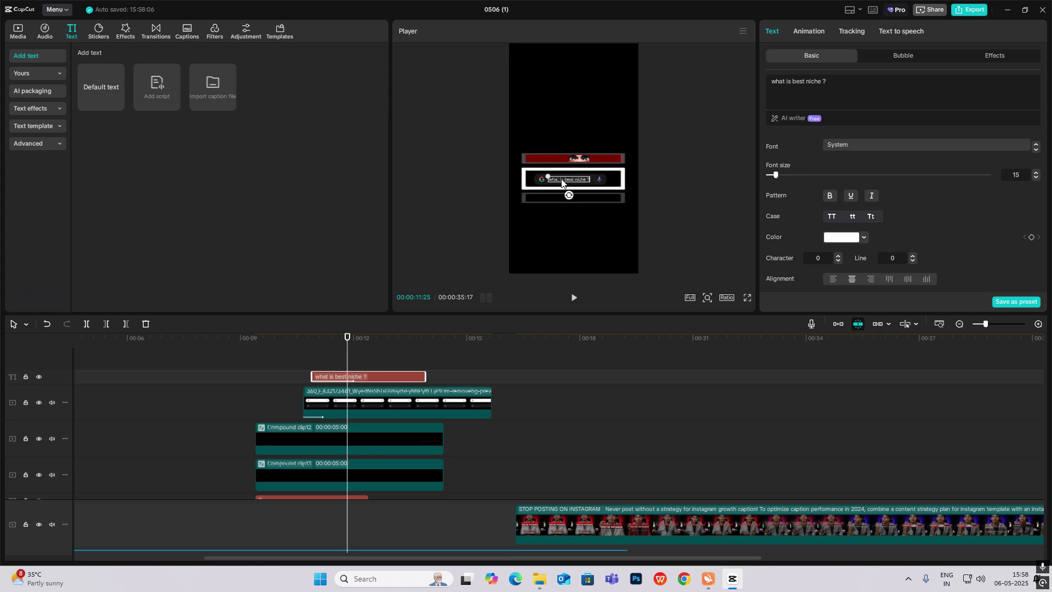
{"action": "left_click", "coordinate": [601, 216]}
{"action": "left_click", "coordinate": [748, 298]}
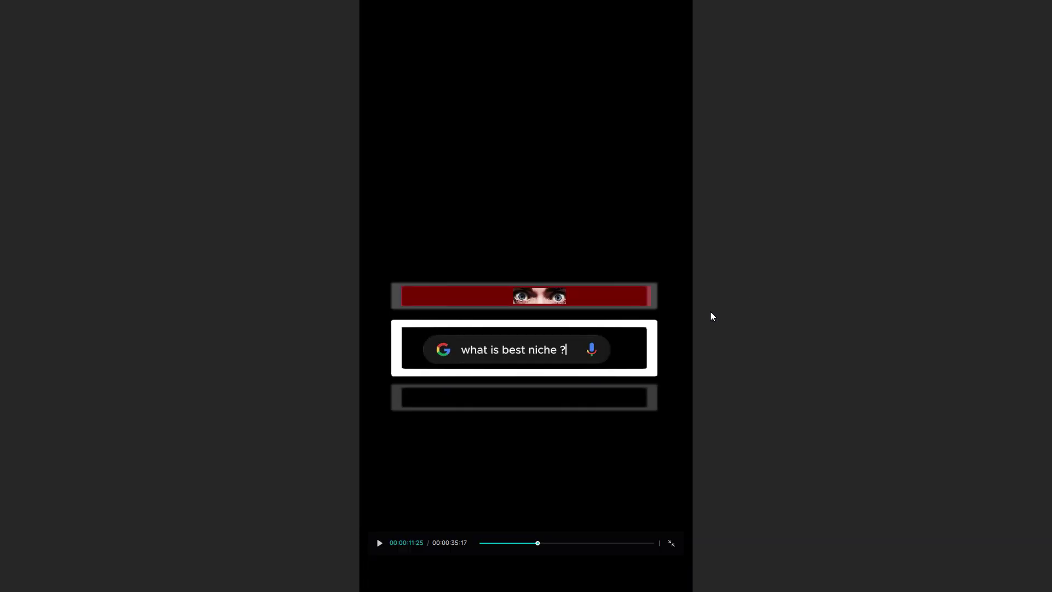
{"action": "key", "text": "Escape"}
{"action": "left_click", "coordinate": [317, 359]}
{"action": "key", "text": "space"}
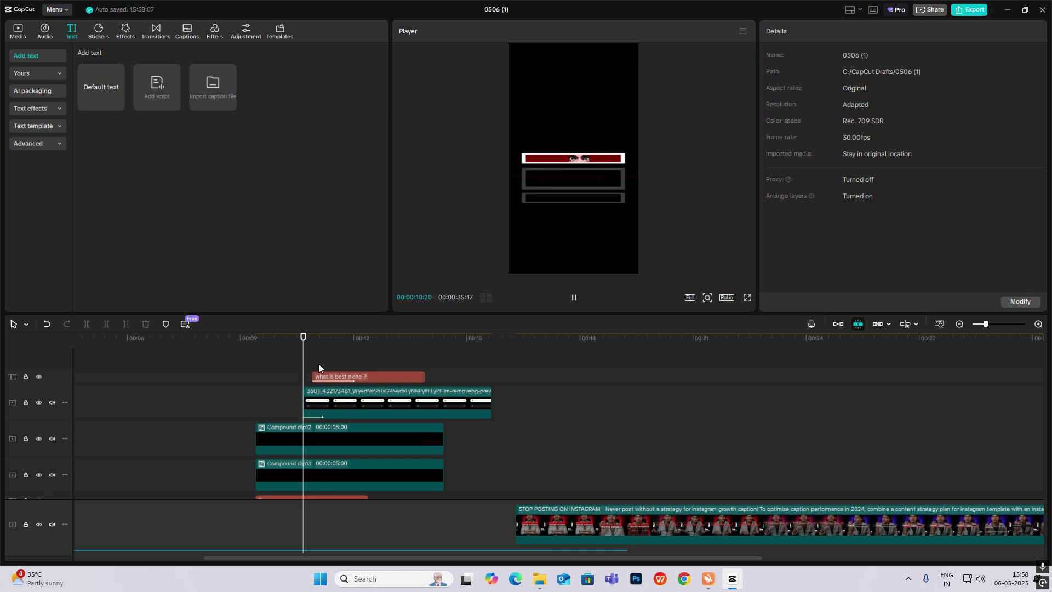
Combine the search text and search bar image clips into one compound clip.
{"action": "left_click", "coordinate": [749, 441]}
{"action": "left_click_drag", "start_coordinate": [748, 440], "coordinate": [840, 512]}
{"action": "left_click_drag", "start_coordinate": [839, 376], "coordinate": [580, 394]}
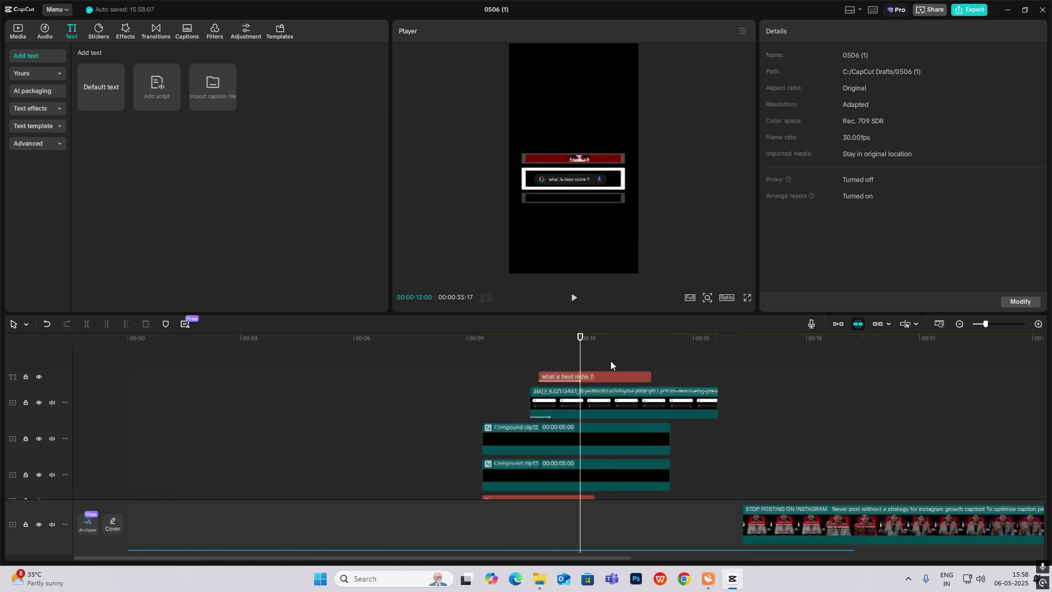
{"action": "left_click", "coordinate": [595, 403]}
{"action": "key", "text": "alt+g"}
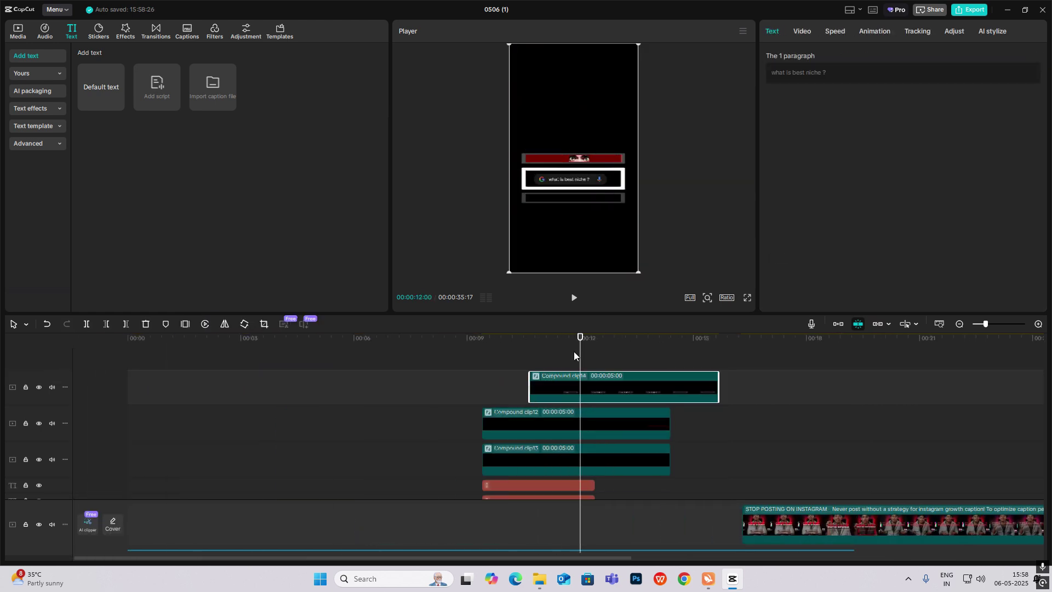
Add Transform and Blend keyframes to the search bar compound clip at 00:00:12:00.
{"action": "left_click", "coordinate": [802, 31]}
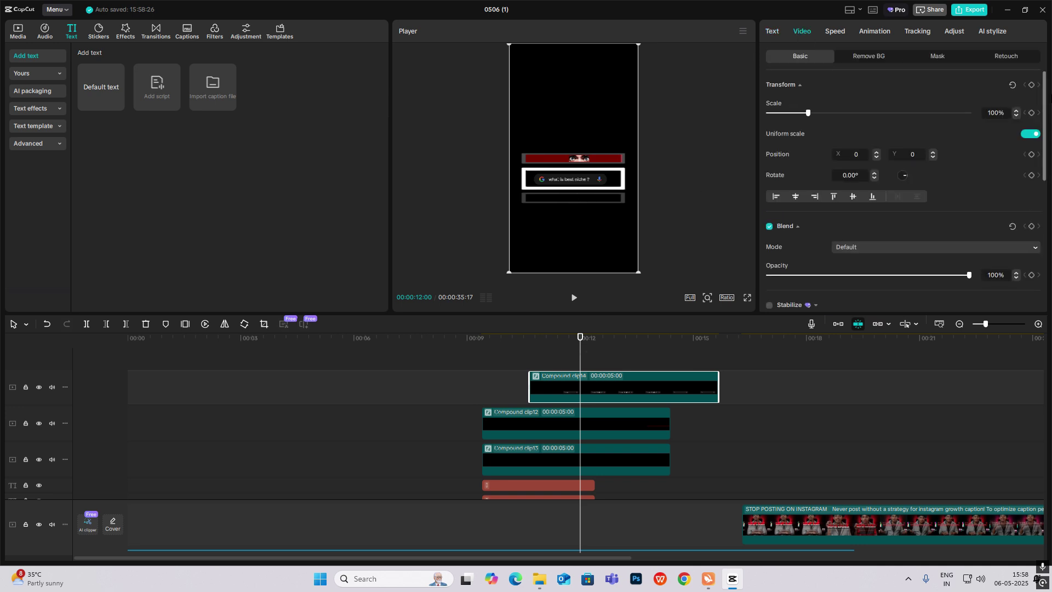
{"action": "left_click", "coordinate": [1032, 86]}
{"action": "left_click", "coordinate": [1031, 227]}
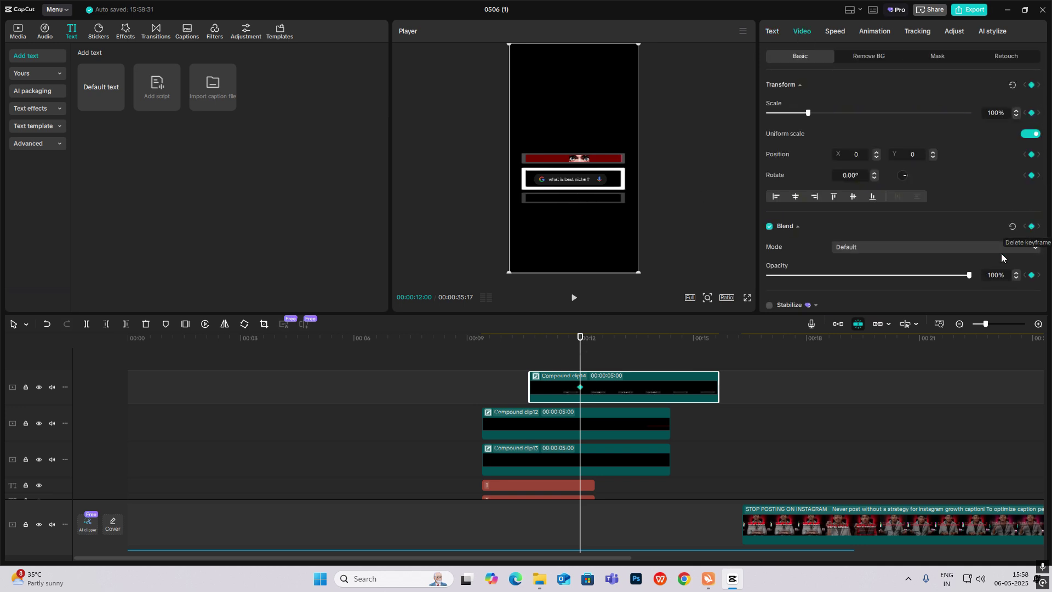
Extend the rectangle text clips to end together with the red line compound clips above them.
{"action": "mouse_move", "coordinate": [577, 372]}
{"action": "left_mouse_down"}
{"action": "mouse_move", "coordinate": [613, 361]}
{"action": "mouse_move", "coordinate": [594, 361]}
{"action": "left_mouse_up"}
{"action": "scroll", "coordinate": [603, 491], "scroll_direction": "down", "scroll_amount": 3}
{"action": "left_click", "coordinate": [583, 446]}
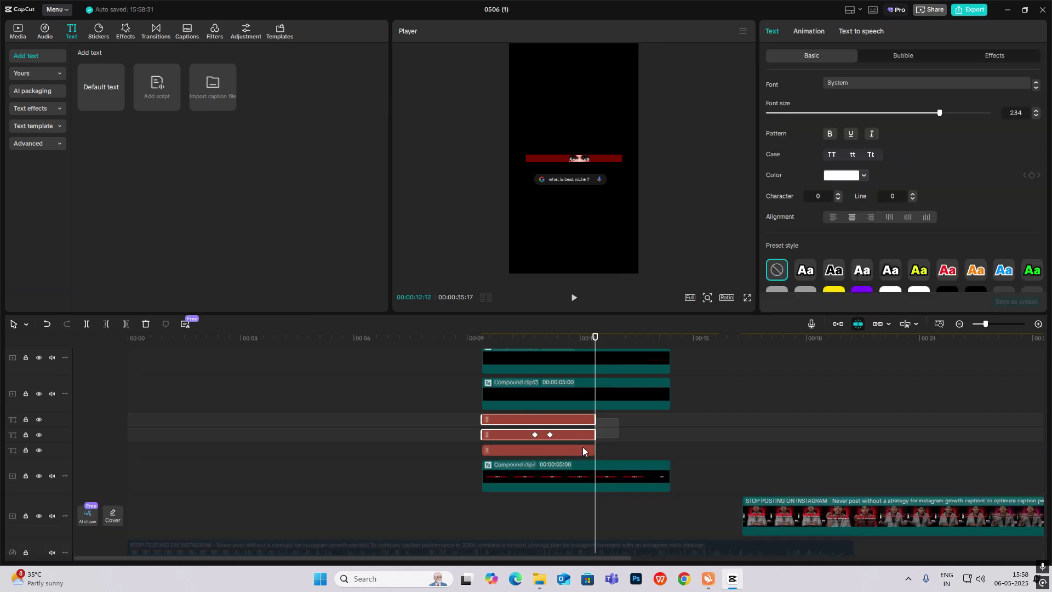
{"action": "left_click_drag", "start_coordinate": [594, 416], "coordinate": [669, 420]}
{"action": "scroll", "coordinate": [652, 442], "scroll_direction": "up", "scroll_amount": 3}
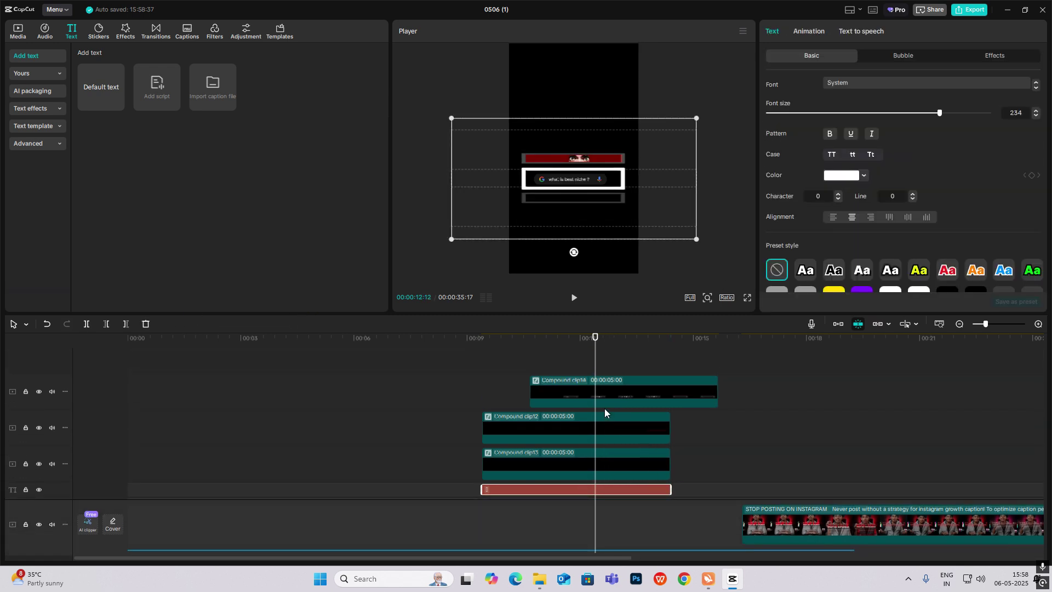
Add Transform and Blend keyframes to the search bar compound clip at 00:00:12:12 and raise it to about Y 599.
{"action": "left_click", "coordinate": [603, 394]}
{"action": "left_click", "coordinate": [803, 32]}
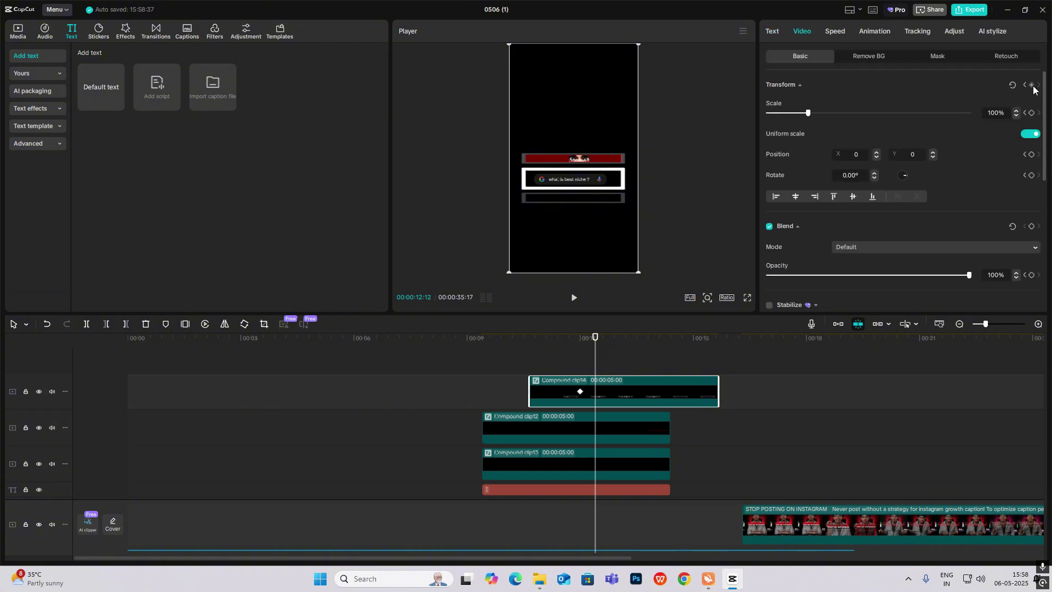
{"action": "left_click", "coordinate": [1031, 85]}
{"action": "scroll", "coordinate": [1014, 239], "scroll_direction": "down", "scroll_amount": 3}
{"action": "scroll", "coordinate": [1016, 237], "scroll_direction": "up", "scroll_amount": 4}
{"action": "left_click", "coordinate": [1031, 226]}
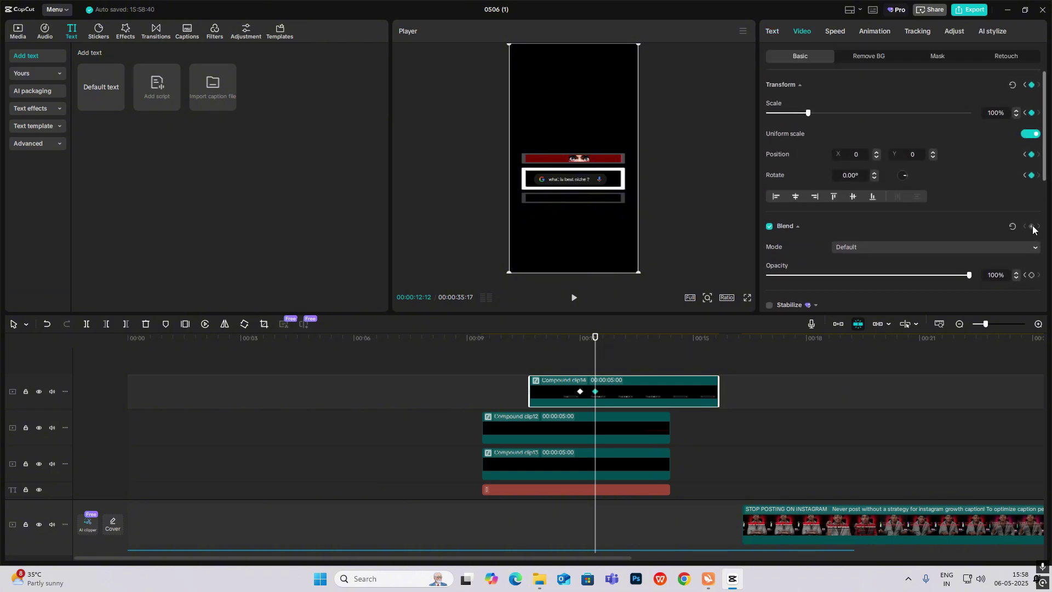
{"action": "left_click_drag", "start_coordinate": [592, 182], "coordinate": [592, 147]}
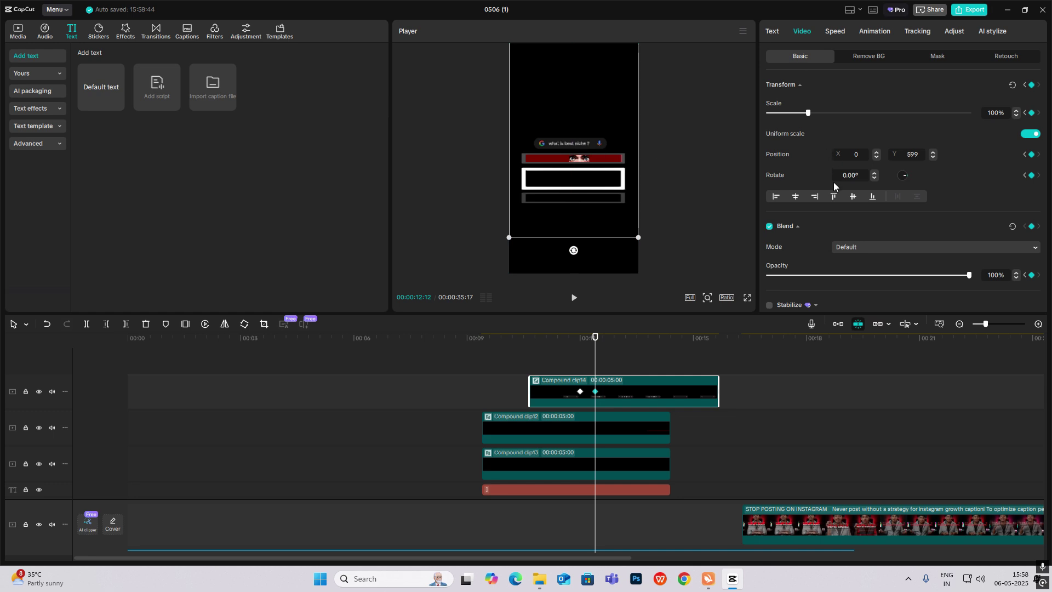
Apply the Cubic Out curve between the search bar compound clip's vertical position keyframes and play back the movement.
{"action": "left_click", "coordinate": [579, 356]}
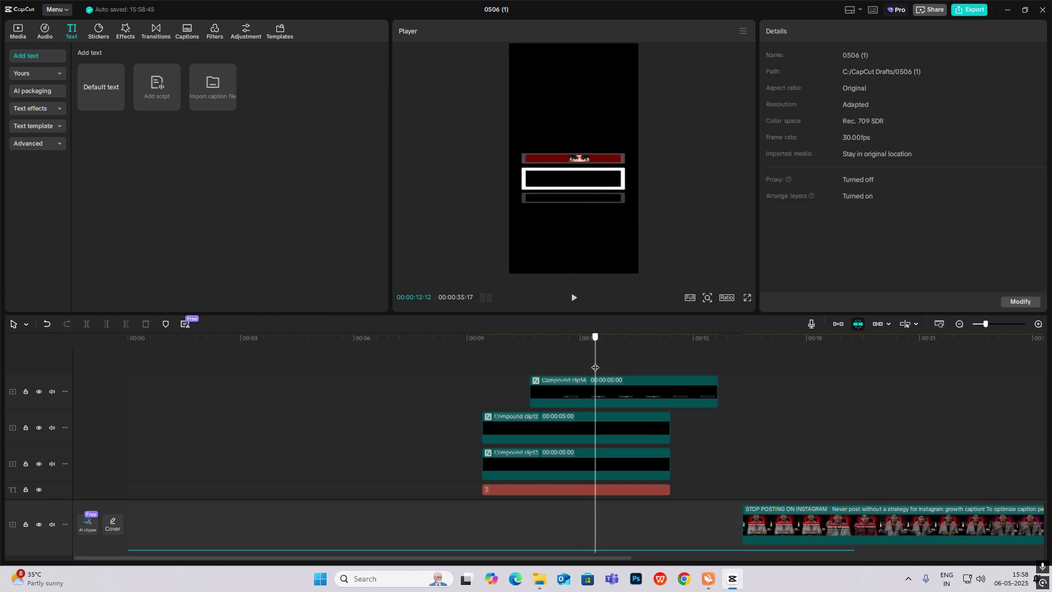
{"action": "left_click", "coordinate": [603, 403]}
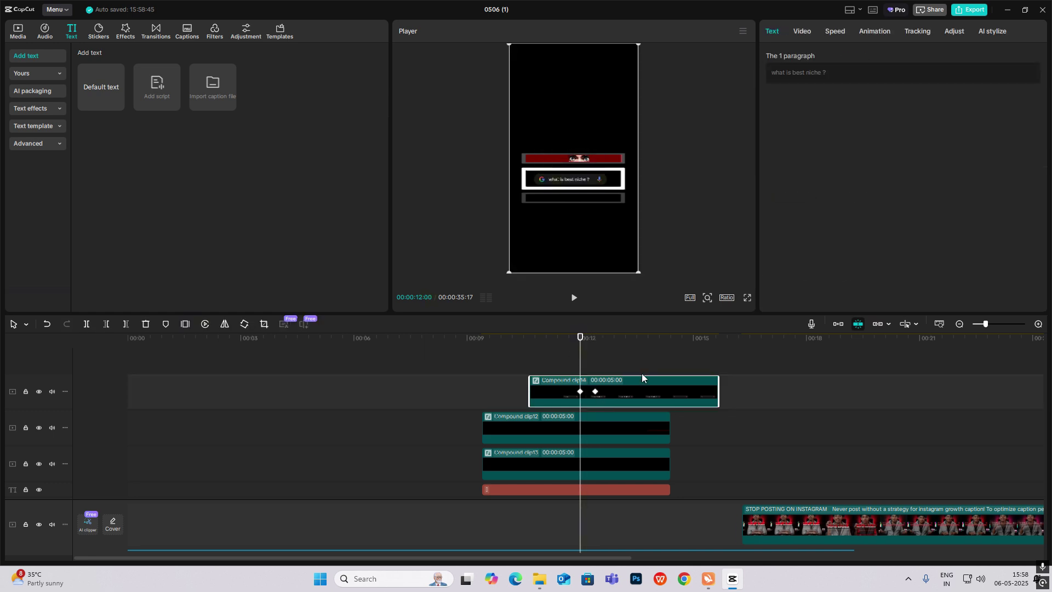
{"action": "left_click", "coordinate": [627, 380]}
{"action": "left_click", "coordinate": [1038, 323]}
{"action": "left_click", "coordinate": [592, 388]}
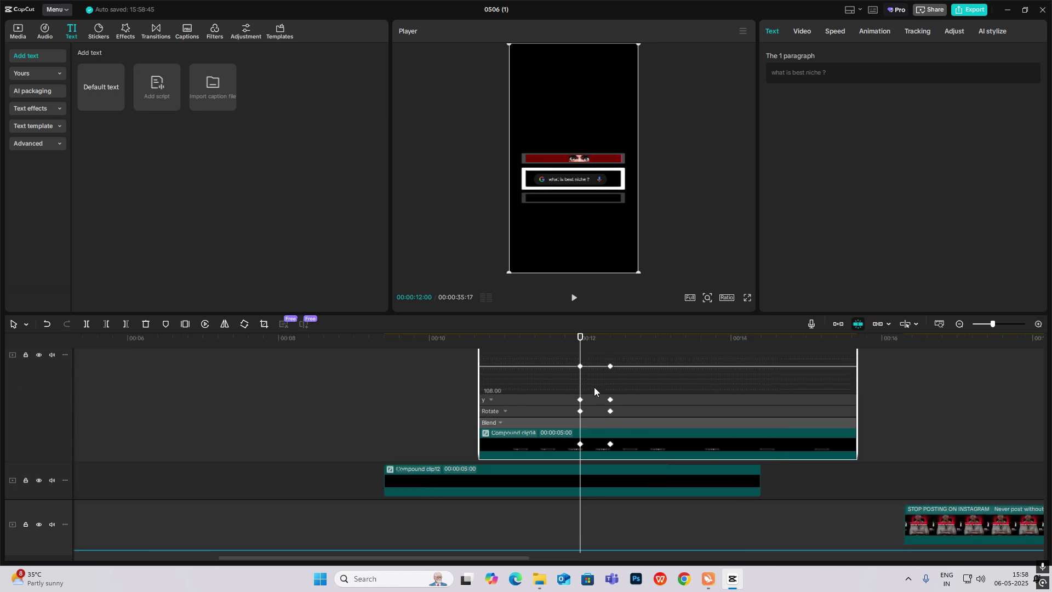
{"action": "left_click", "coordinate": [592, 403]}
{"action": "left_click", "coordinate": [789, 410]}
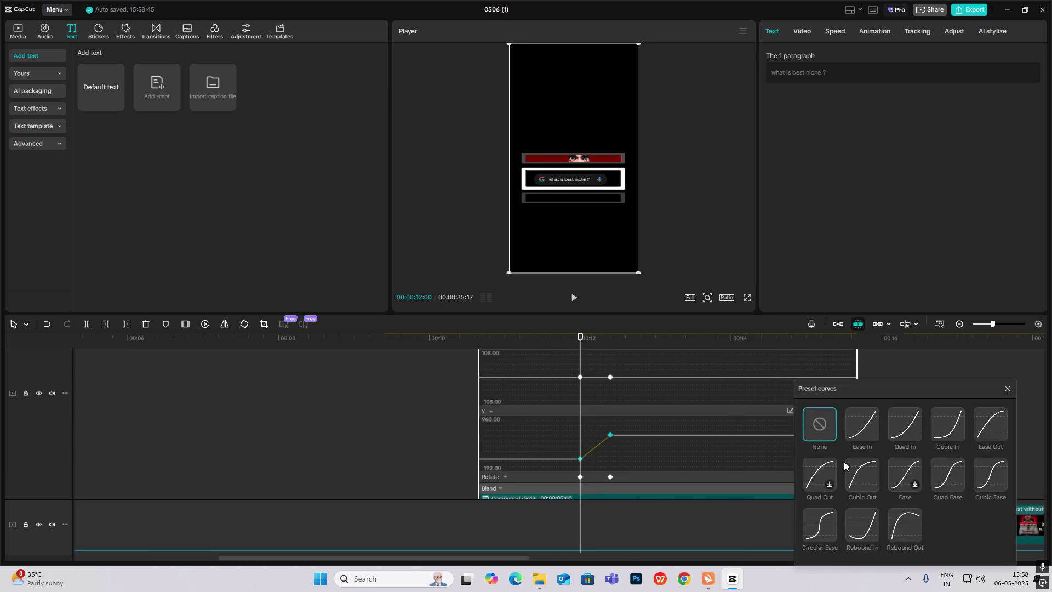
{"action": "left_click", "coordinate": [862, 469]}
{"action": "key", "text": "alt+k"}
{"action": "left_click", "coordinate": [584, 359]}
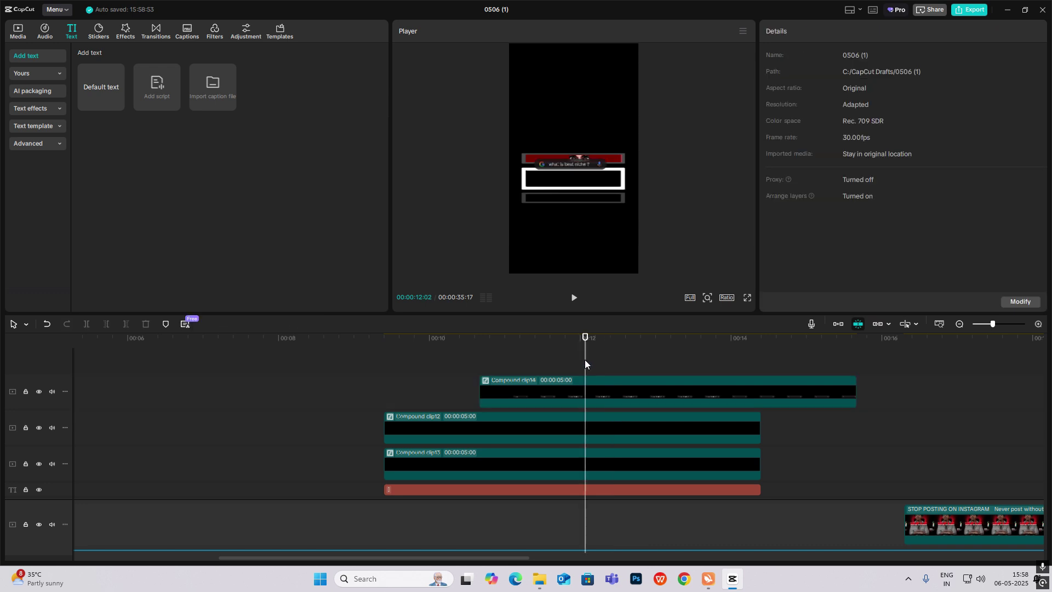
{"action": "left_click", "coordinate": [577, 362]}
{"action": "key", "text": "space"}
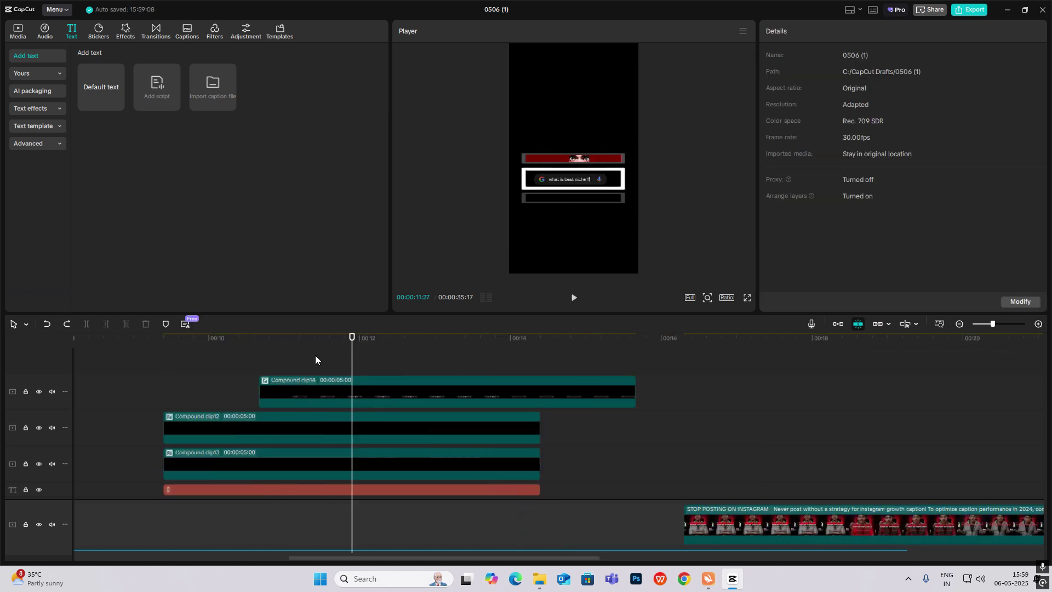
Add font.jpg above the search bar compound clip, scaled to about 32% and placed at about Y -1051.
{"action": "left_click", "coordinate": [315, 360]}
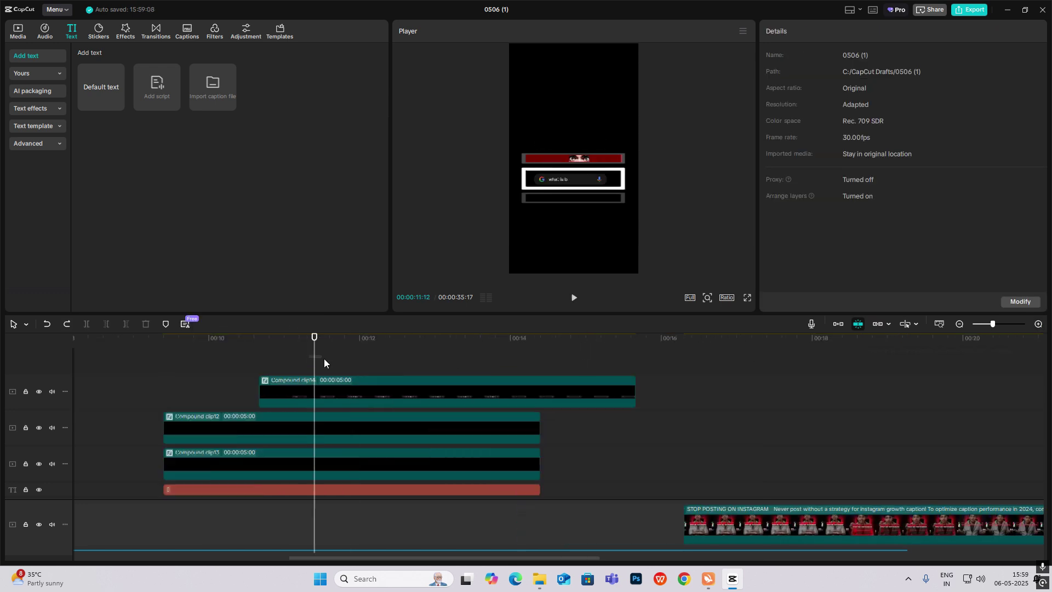
{"action": "left_click", "coordinate": [15, 32]}
{"action": "left_click_drag", "start_coordinate": [207, 116], "coordinate": [301, 365]}
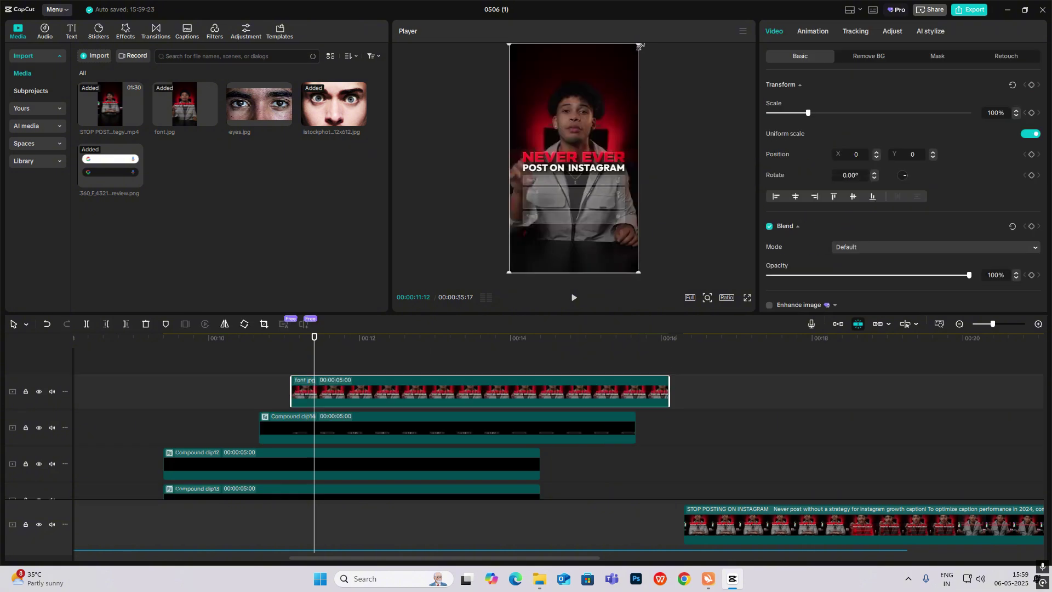
{"action": "left_click_drag", "start_coordinate": [639, 47], "coordinate": [594, 121]}
{"action": "left_click_drag", "start_coordinate": [580, 163], "coordinate": [581, 234]}
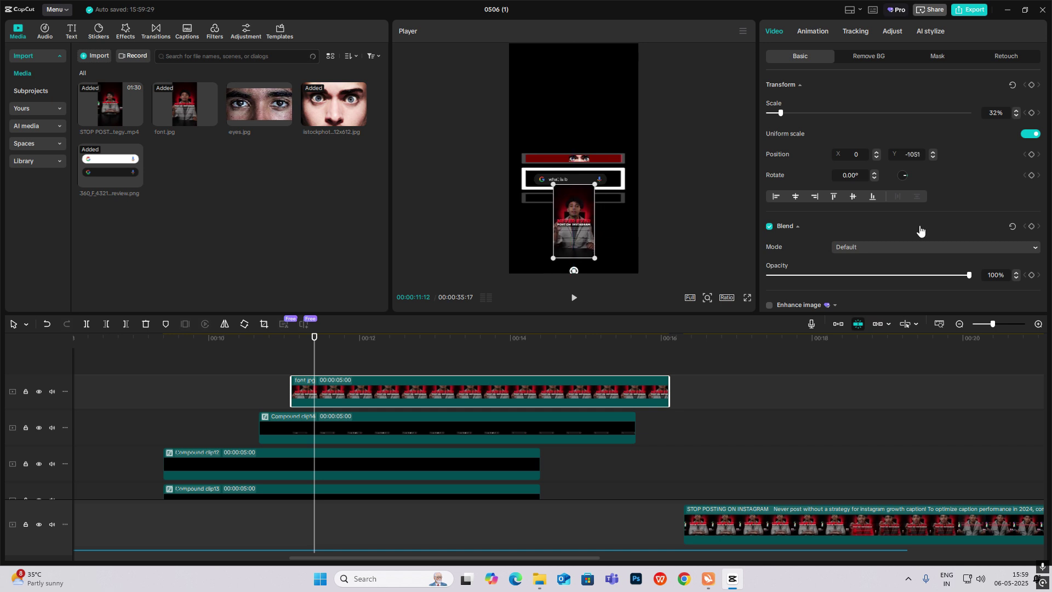
Add Blend and Transform keyframes to the font.jpg clip and shift the clip so they fall at 00:00:12:00.
{"action": "left_click", "coordinate": [1031, 226]}
{"action": "left_click", "coordinate": [1031, 85]}
{"action": "left_click_drag", "start_coordinate": [319, 370], "coordinate": [405, 390]}
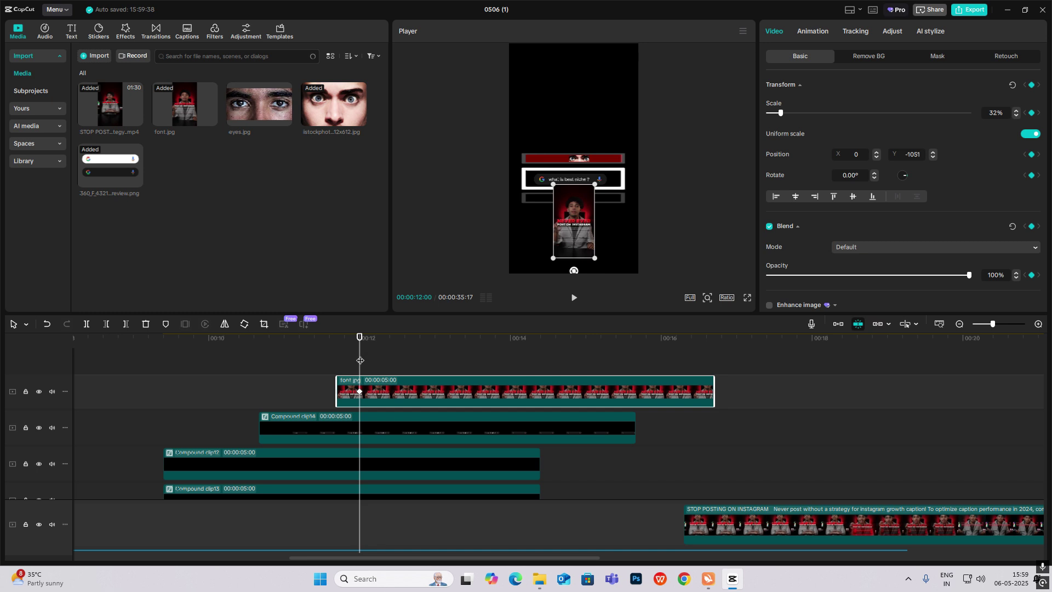
Add Transform and Blend keyframes to the font.jpg clip at 00:00:12:11.
{"action": "left_click_drag", "start_coordinate": [360, 361], "coordinate": [387, 364]}
{"action": "left_click", "coordinate": [1032, 84]}
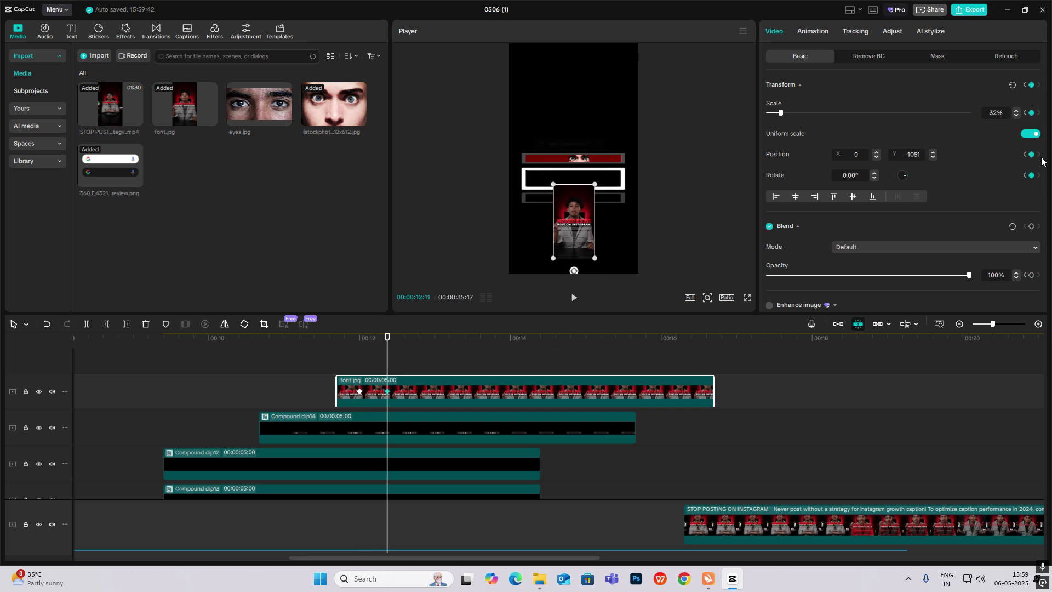
{"action": "left_click", "coordinate": [1032, 226]}
At the font.jpg clip's first keyframe, 00:00:12:00, set the opacity to 0% and the rotation to 15°.
{"action": "left_click", "coordinate": [1024, 86]}
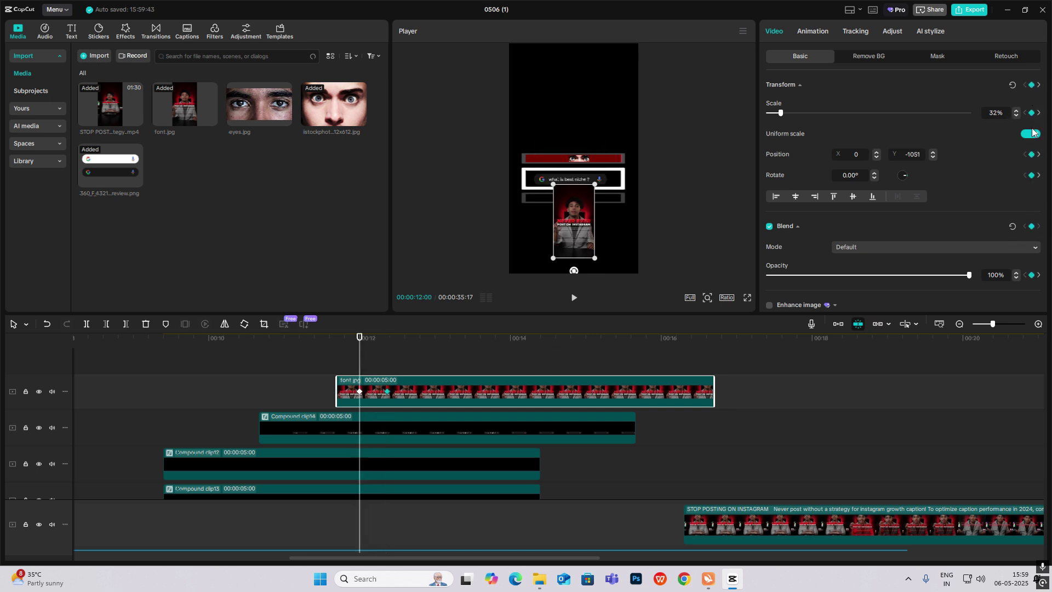
{"action": "left_click_drag", "start_coordinate": [968, 275], "coordinate": [768, 275]}
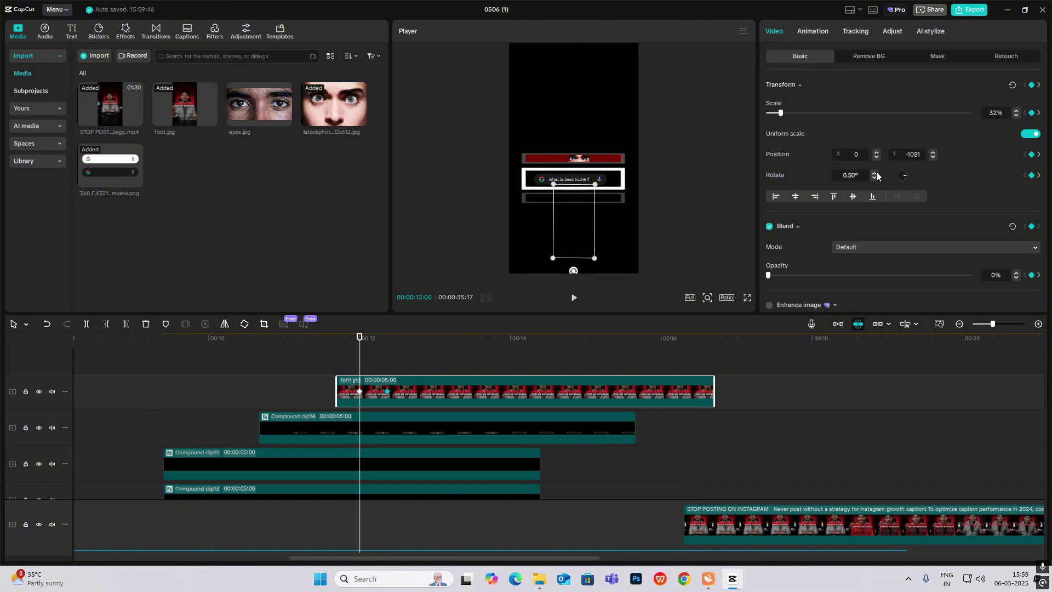
{"action": "left_click_drag", "start_coordinate": [572, 270], "coordinate": [560, 269]}
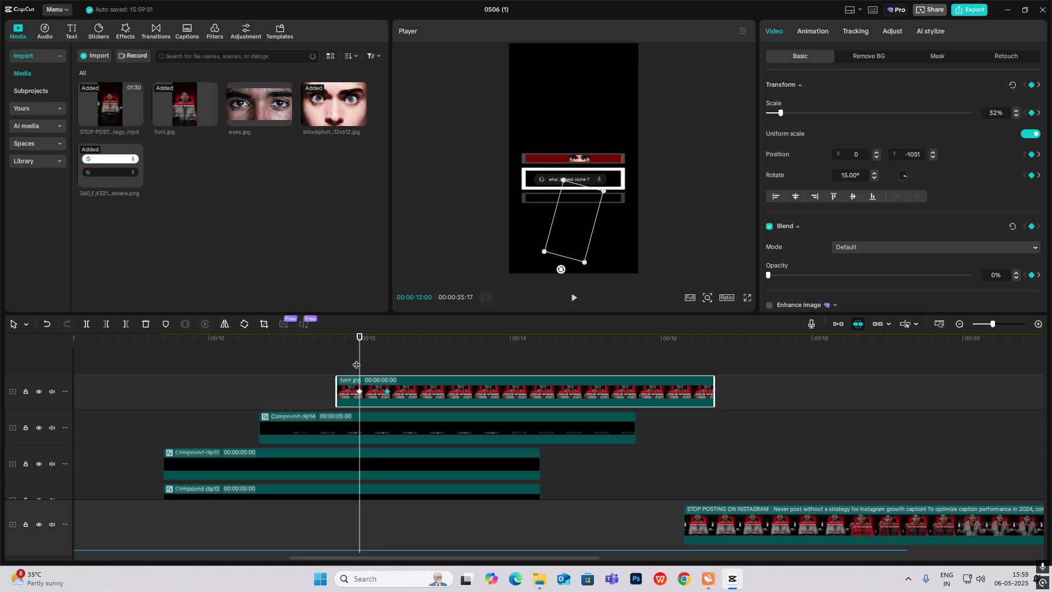
Raise the font.jpg image to about Y 261 at its 00:00:12:11 keyframe and scrub through the movement.
{"action": "left_click_drag", "start_coordinate": [356, 365], "coordinate": [388, 367]}
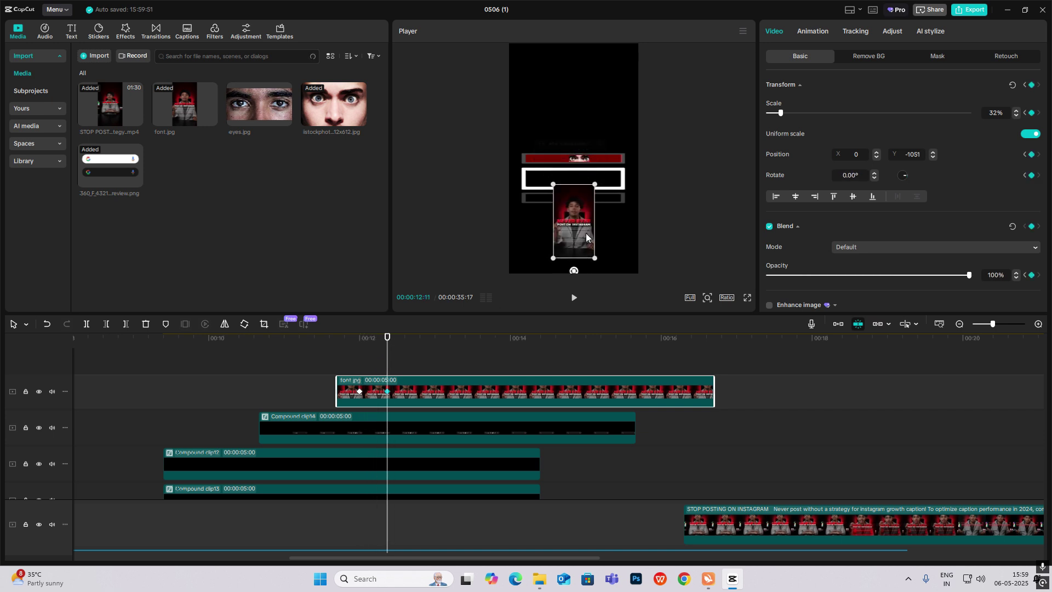
{"action": "left_click_drag", "start_coordinate": [586, 237], "coordinate": [591, 155]}
{"action": "left_click", "coordinate": [357, 363]}
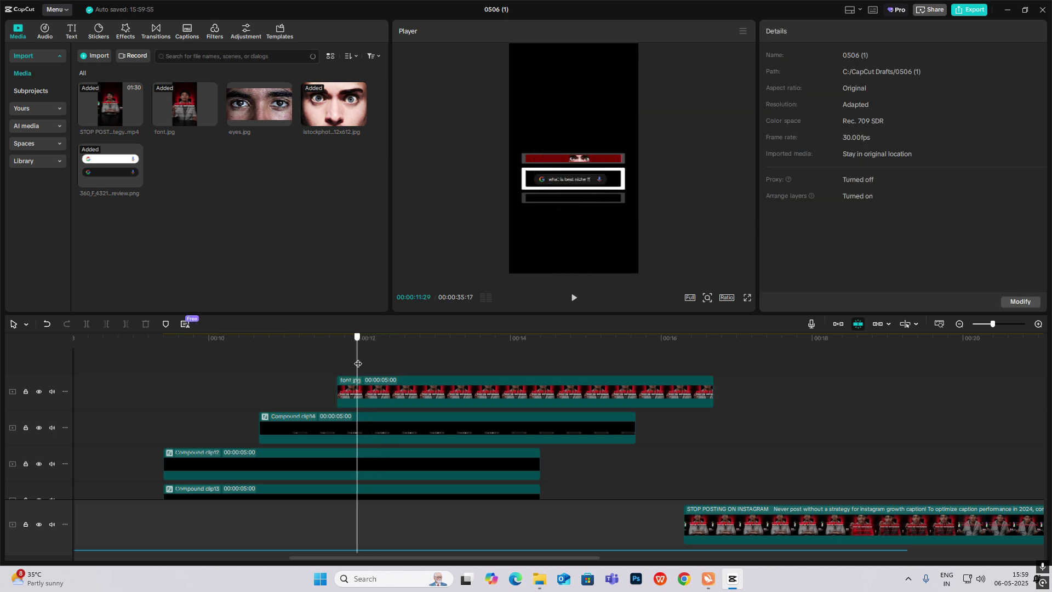
{"action": "left_click_drag", "start_coordinate": [357, 363], "coordinate": [389, 371]}
Apply an ease-out curve between the font.jpg clip's vertical position keyframes.
{"action": "left_click", "coordinate": [444, 393]}
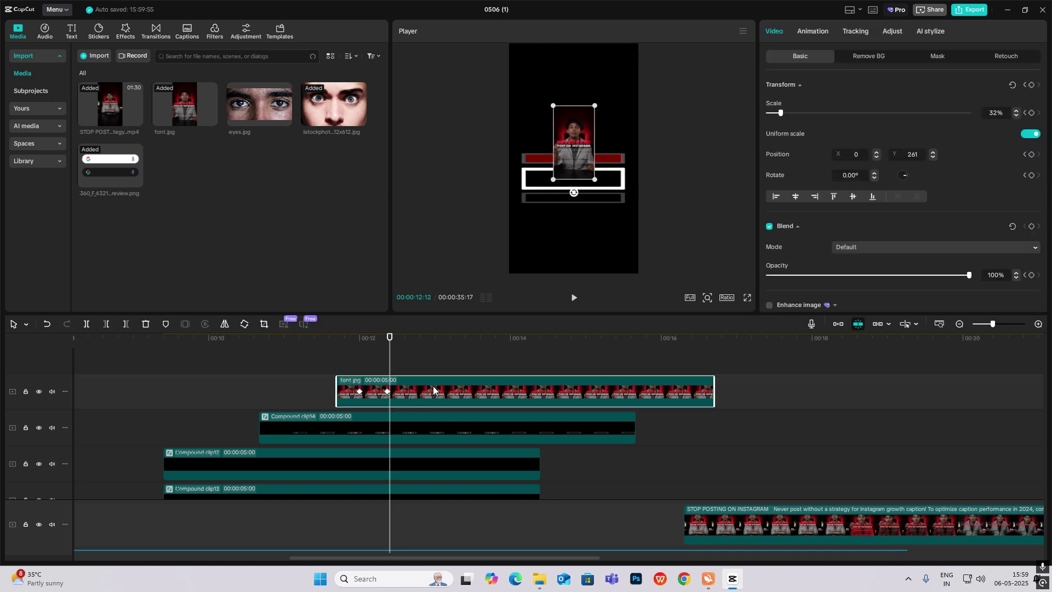
{"action": "key", "text": "alt+k"}
{"action": "left_click", "coordinate": [377, 414]}
{"action": "left_click", "coordinate": [370, 426]}
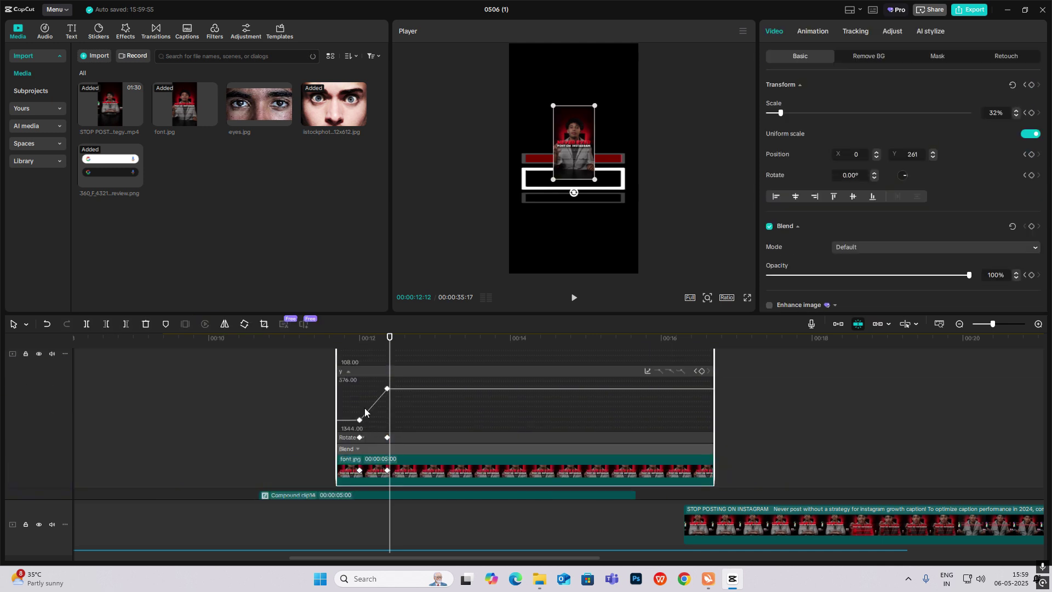
{"action": "left_click", "coordinate": [648, 371]}
{"action": "left_click", "coordinate": [774, 427]}
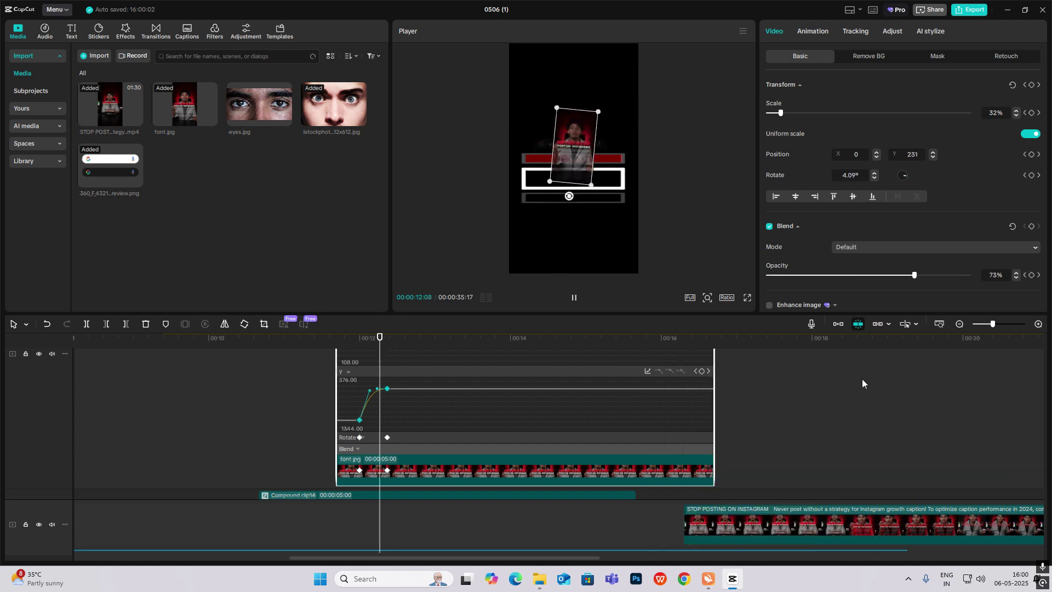
Apply a preset curve between the font.jpg clip's rotation keyframes and close the keyframe graph.
{"action": "left_click", "coordinate": [375, 438]}
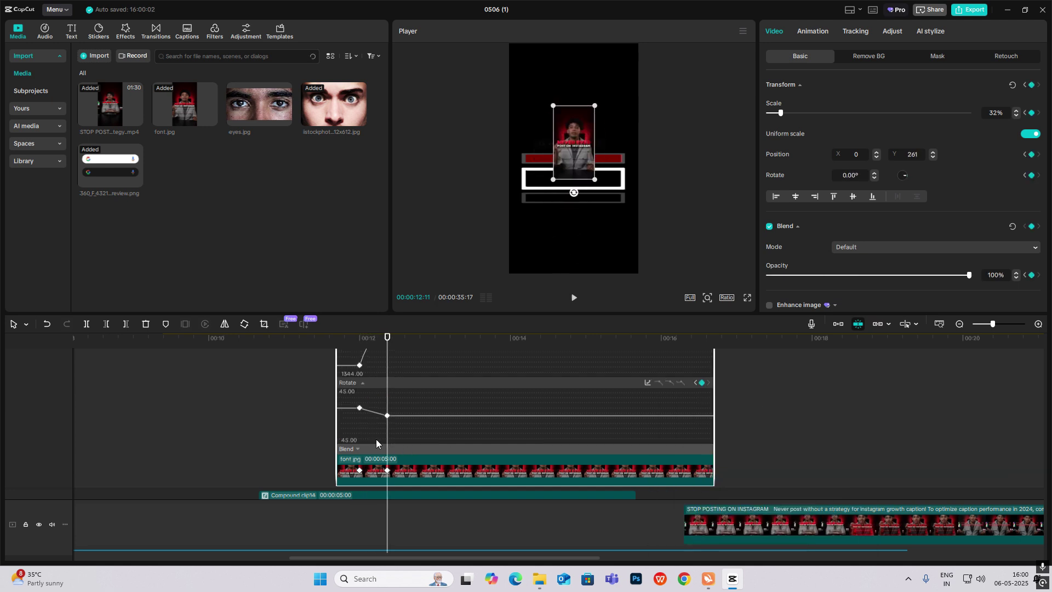
{"action": "left_click", "coordinate": [648, 382]}
{"action": "left_click", "coordinate": [721, 468]}
{"action": "left_click", "coordinate": [863, 389]}
{"action": "key", "text": "alt+k"}
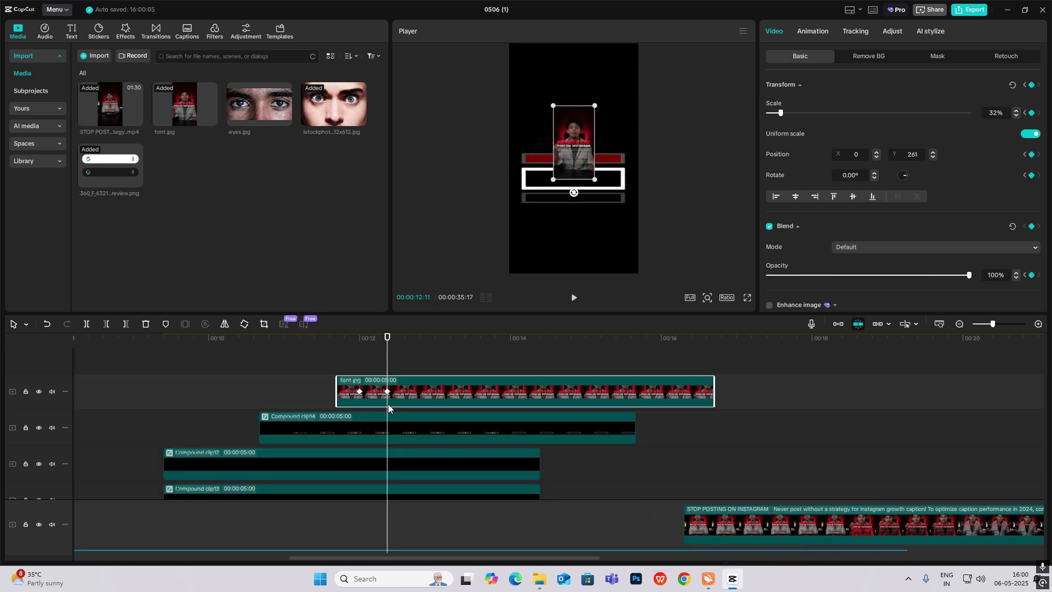
Play back the font.jpg slide-in together with the search bar's movement.
{"action": "left_click", "coordinate": [359, 358]}
{"action": "key", "text": "space"}
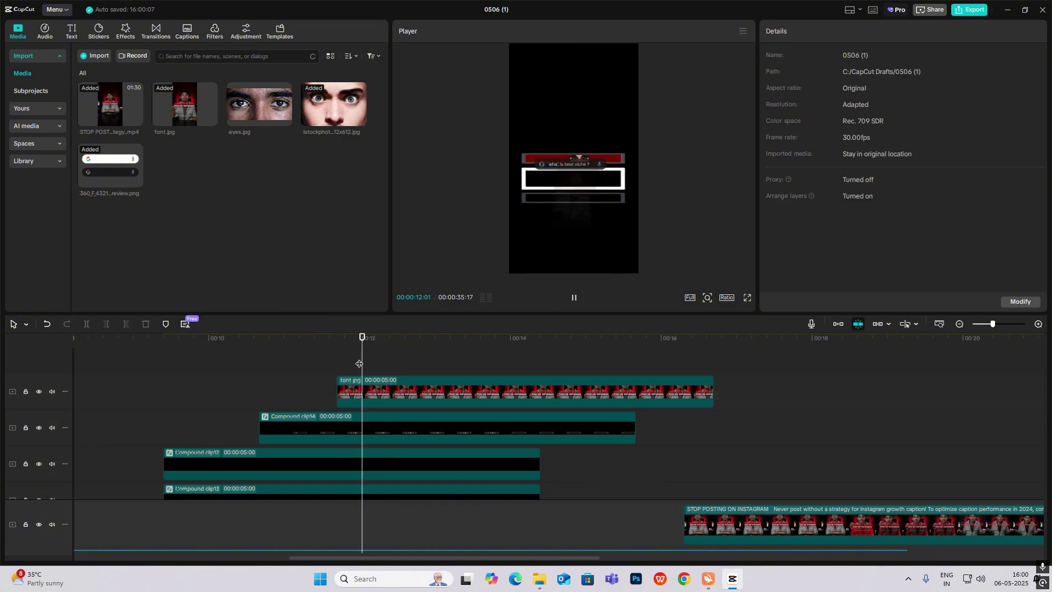
{"action": "left_click_drag", "start_coordinate": [359, 363], "coordinate": [168, 401]}
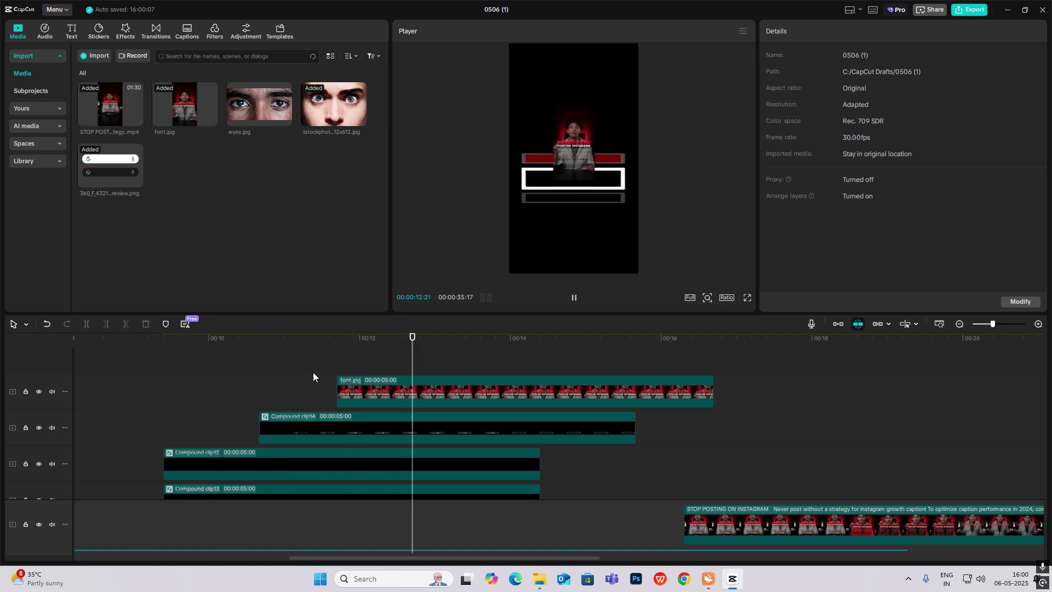
{"action": "key", "text": "space"}
{"action": "left_click", "coordinate": [304, 377]}
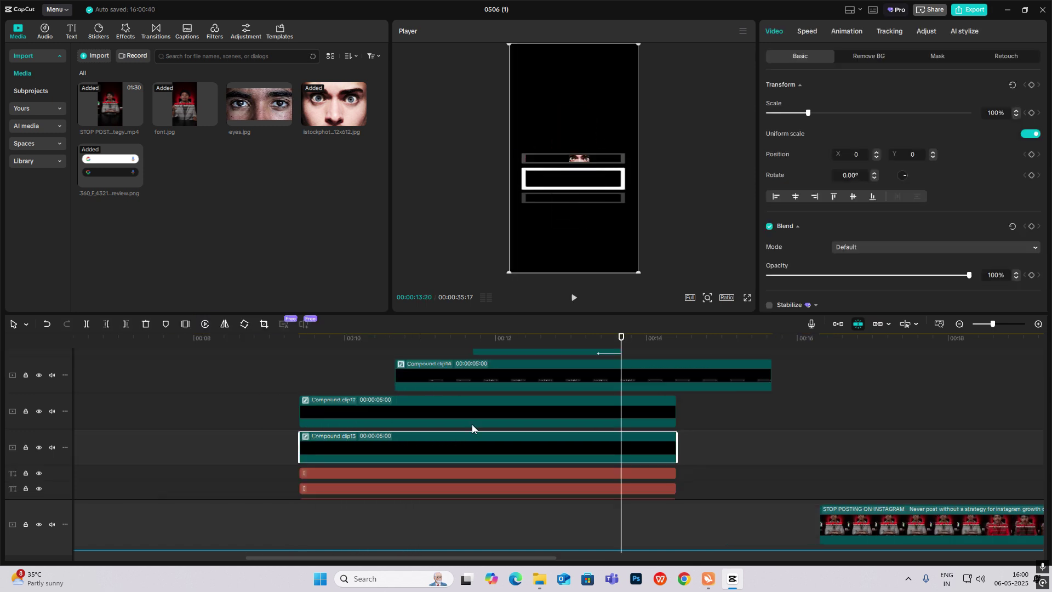
{"action": "left_click", "coordinate": [498, 373]}
{"action": "left_click", "coordinate": [452, 378]}
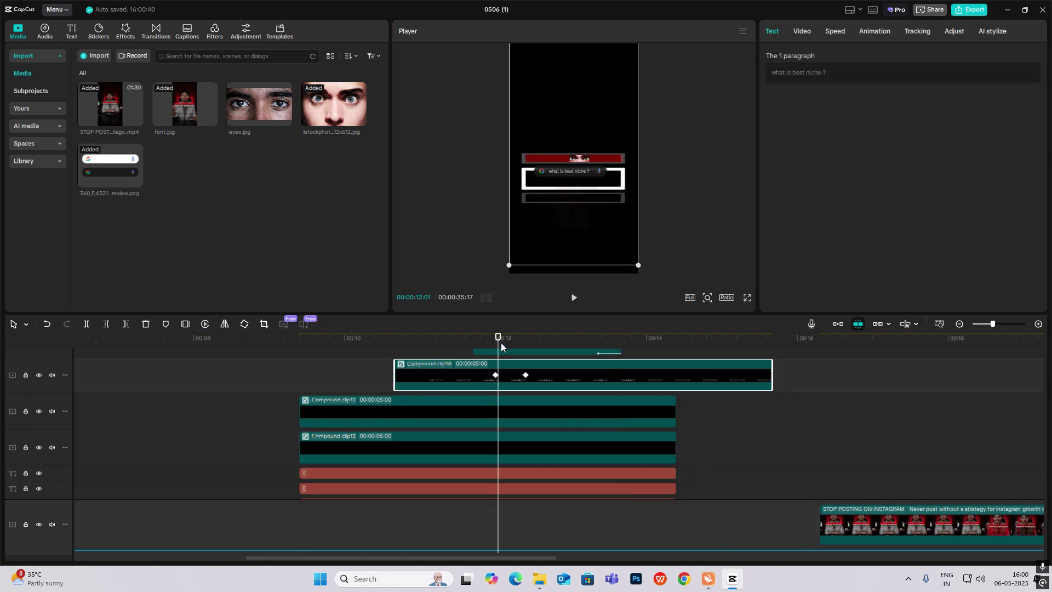
Copy the middle caption rectangle's two keyframes onto the bottom rectangle's text clip, starting at 00:00:13:20.
{"action": "left_click_drag", "start_coordinate": [500, 343], "coordinate": [621, 347]}
{"action": "scroll", "coordinate": [614, 398], "scroll_direction": "down", "scroll_amount": 2}
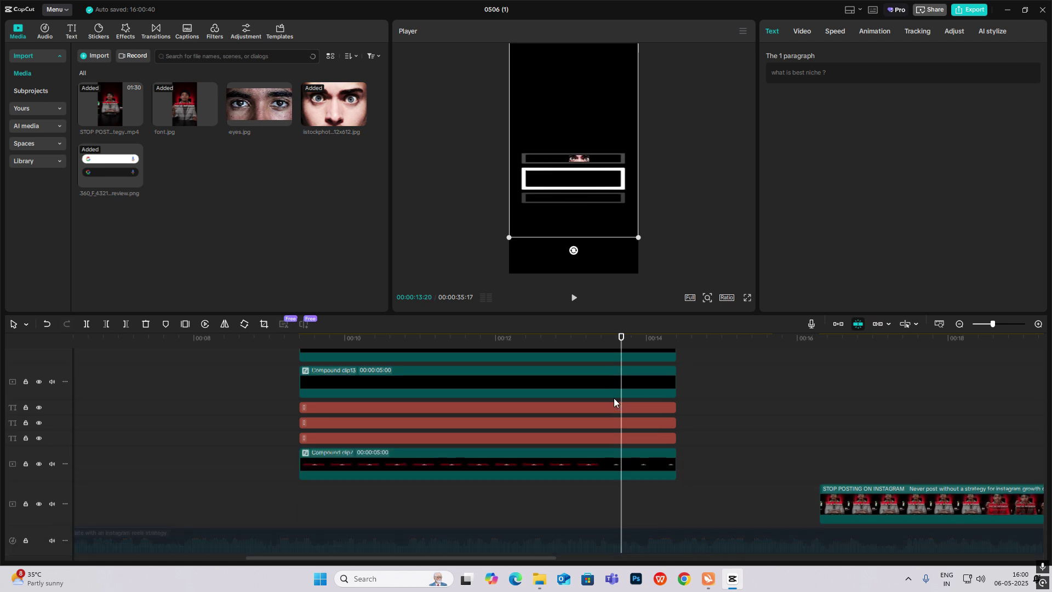
{"action": "left_click", "coordinate": [544, 410]}
{"action": "left_click", "coordinate": [346, 424]}
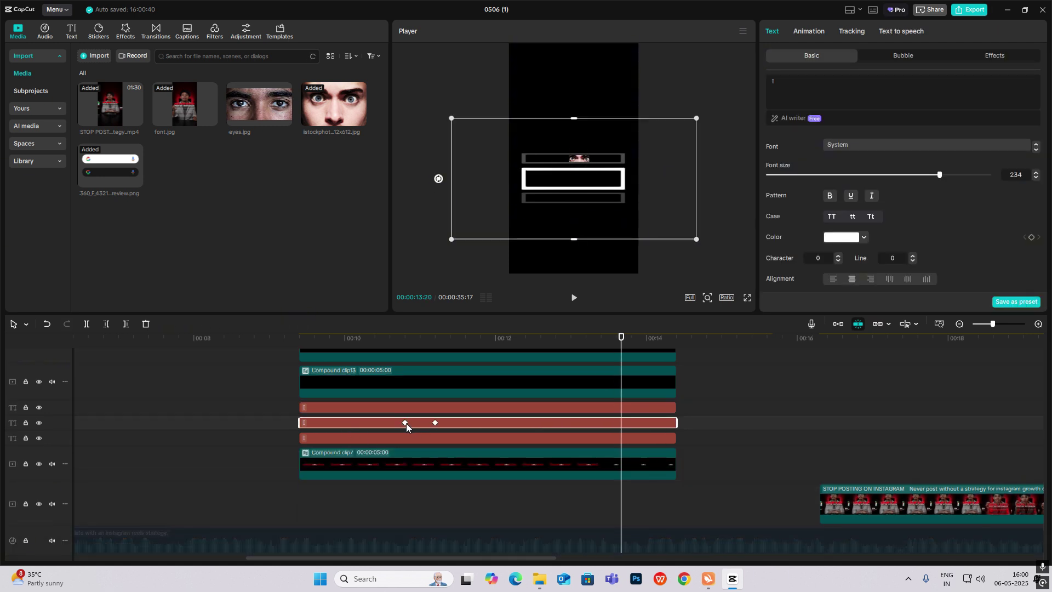
{"action": "left_click", "coordinate": [405, 423]}
{"action": "left_click", "coordinate": [434, 423]}
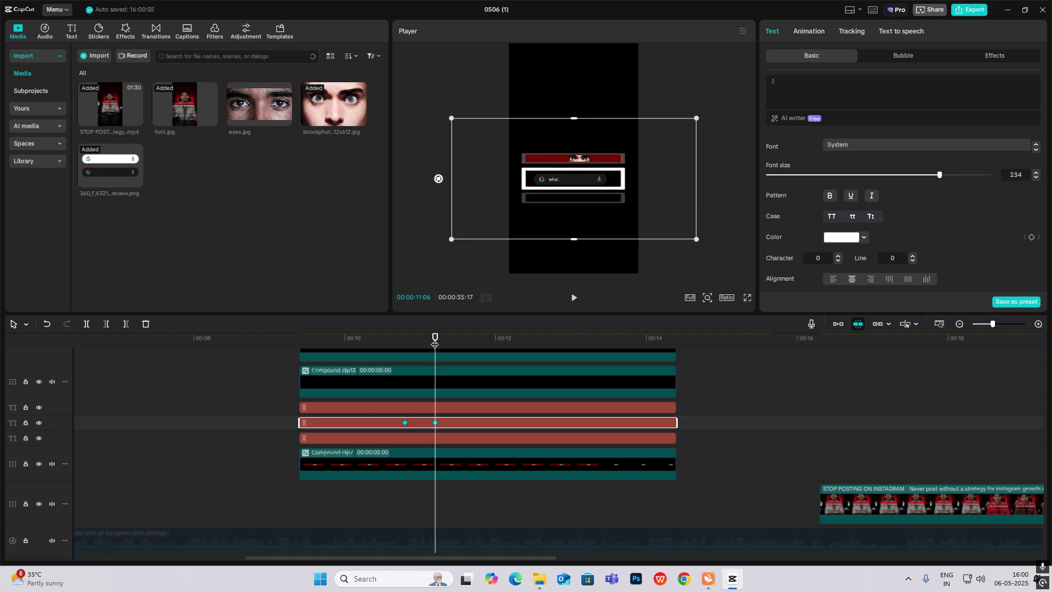
{"action": "left_click_drag", "start_coordinate": [434, 344], "coordinate": [622, 397]}
{"action": "left_click", "coordinate": [626, 408]}
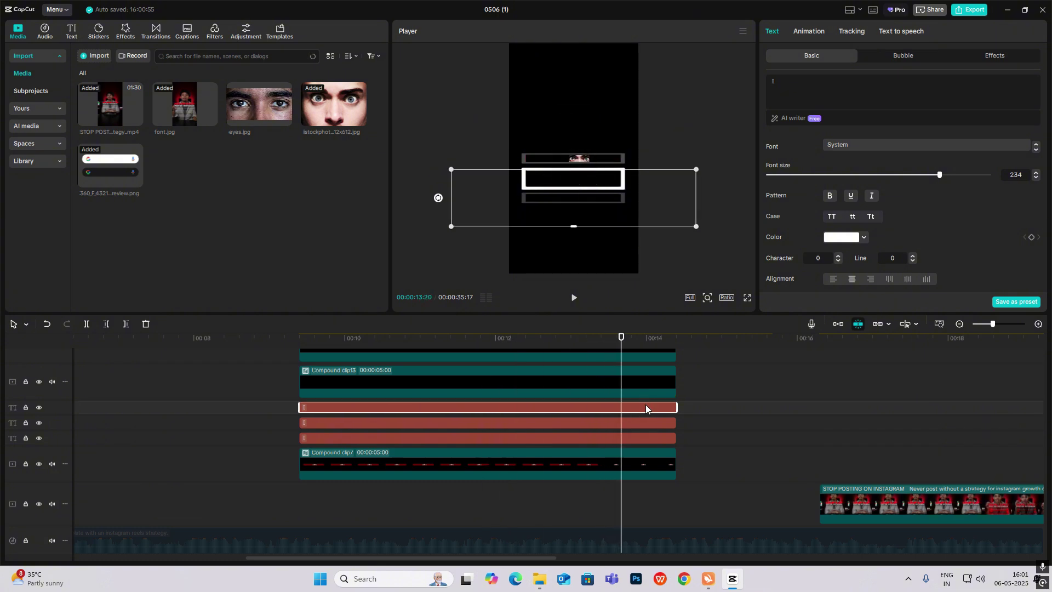
{"action": "left_click", "coordinate": [638, 436]}
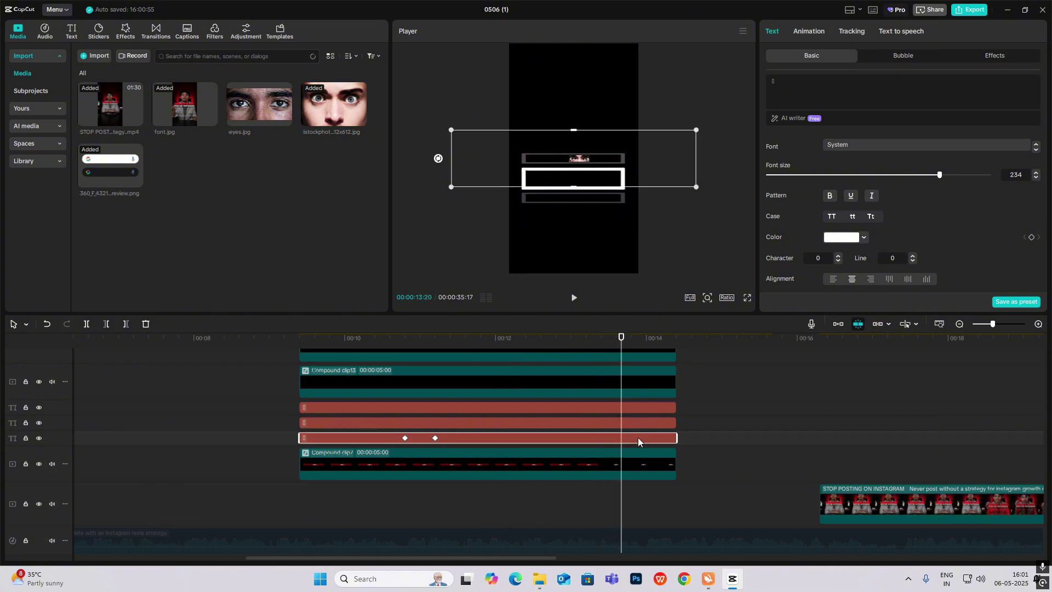
{"action": "left_click", "coordinate": [634, 407]}
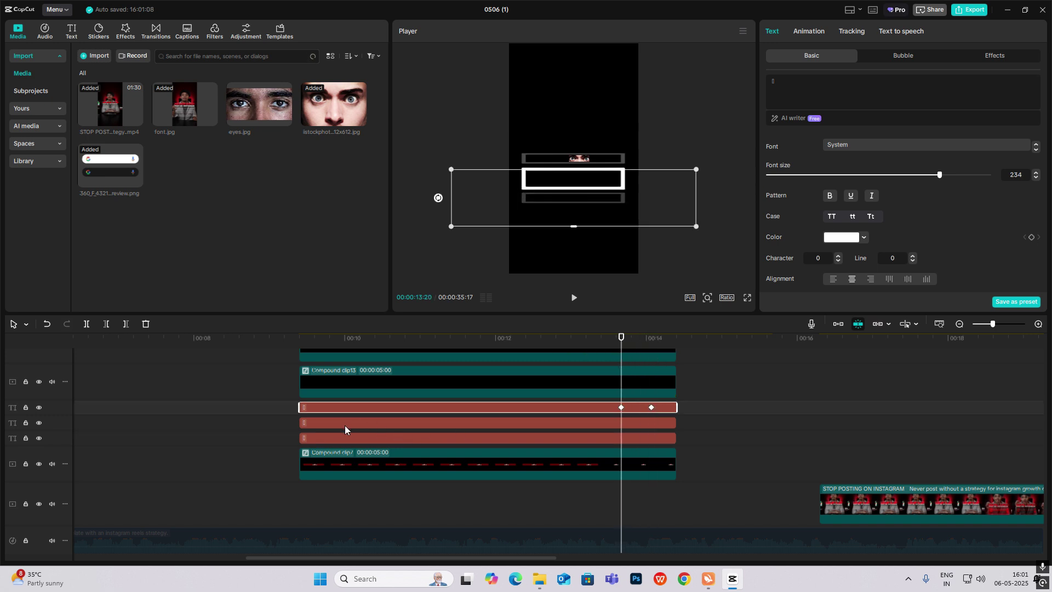
Copy the top caption rectangle's two keyframes onto the middle rectangle's clip at 00:00:13:20 and play back the sequence.
{"action": "left_click", "coordinate": [337, 439]}
{"action": "left_click", "coordinate": [405, 438]}
{"action": "left_click", "coordinate": [434, 437]}
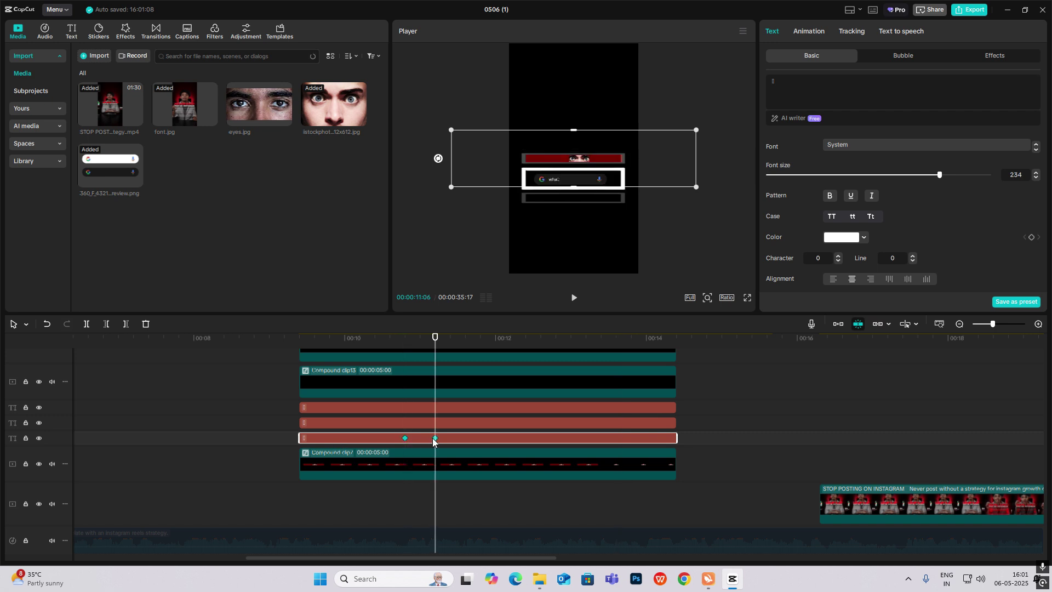
{"action": "left_click_drag", "start_coordinate": [436, 345], "coordinate": [581, 392]}
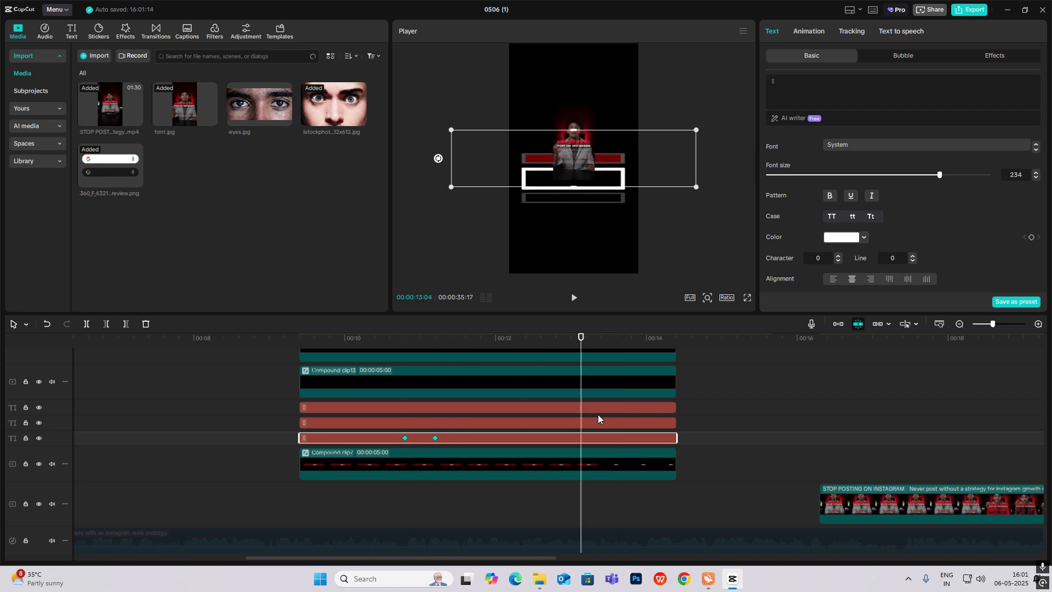
{"action": "left_click", "coordinate": [598, 421]}
{"action": "left_click", "coordinate": [623, 412]}
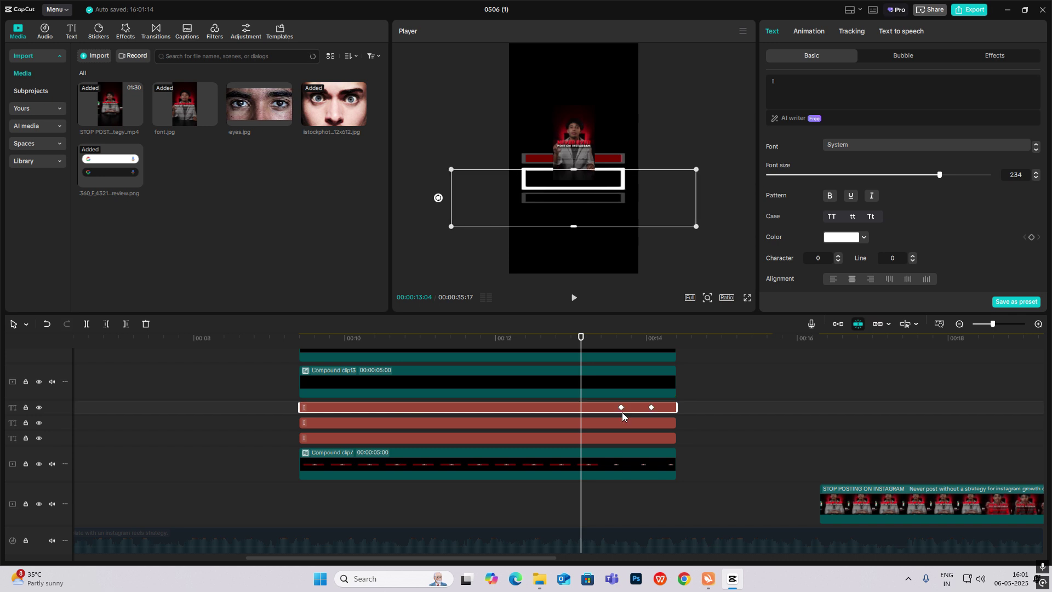
{"action": "left_click", "coordinate": [620, 407]}
{"action": "left_click", "coordinate": [633, 422]}
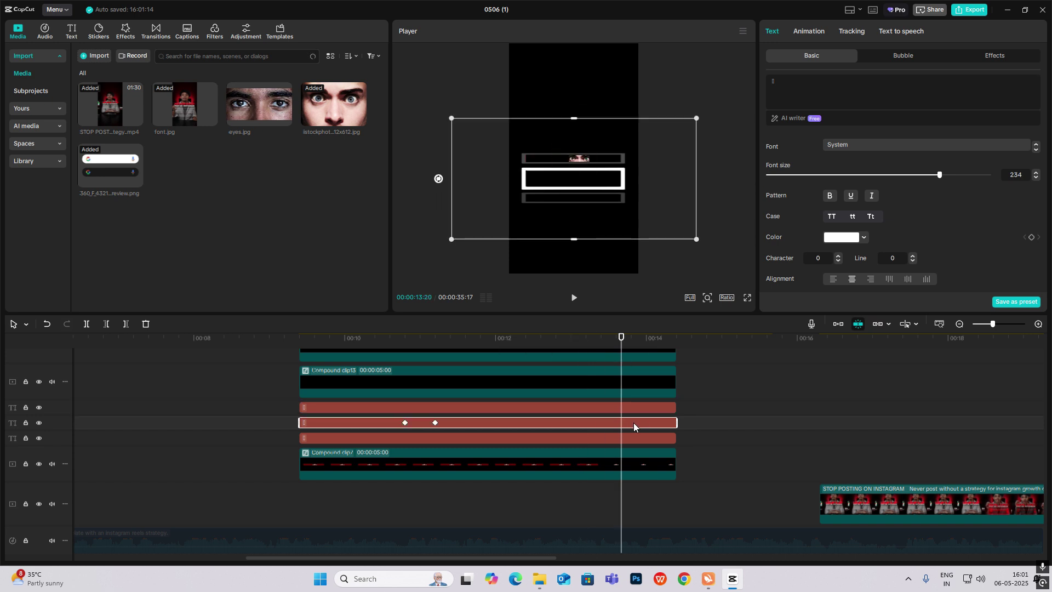
{"action": "left_click_drag", "start_coordinate": [621, 344], "coordinate": [304, 346]}
{"action": "key", "text": "space"}
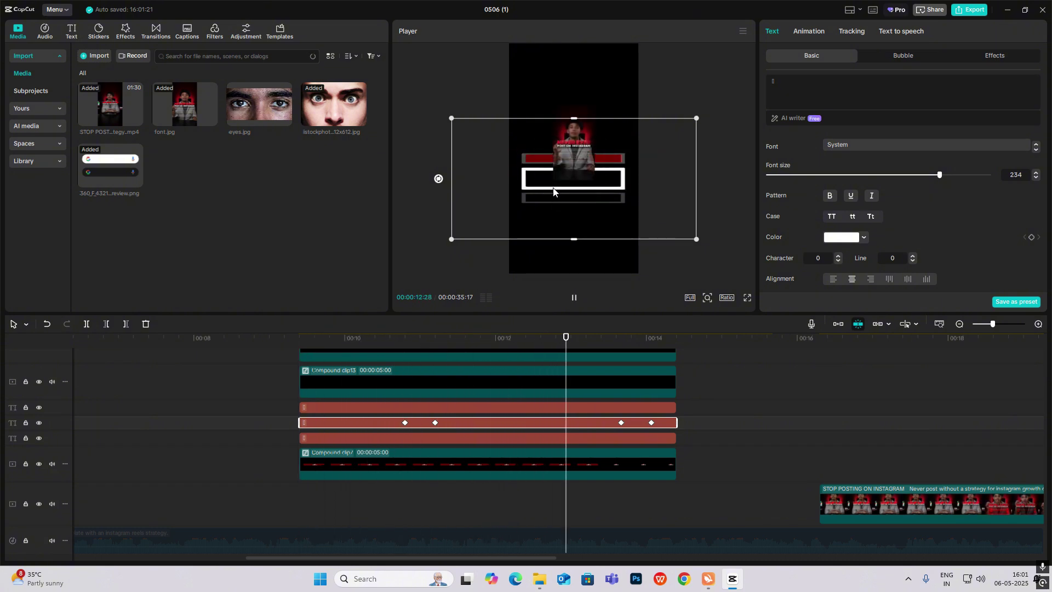
{"action": "key", "text": "space"}
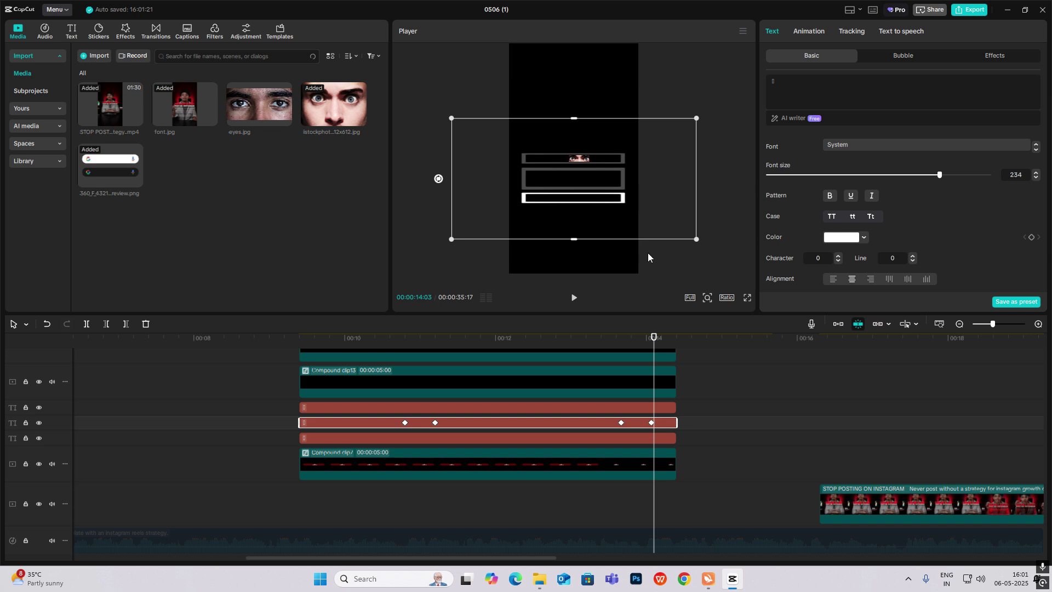
Add a default text clip among the caption rectangle clips, trimmed to start shortly before 00:00:13:20 and end with them.
{"action": "left_click", "coordinate": [72, 31]}
{"action": "left_click_drag", "start_coordinate": [101, 86], "coordinate": [298, 462]}
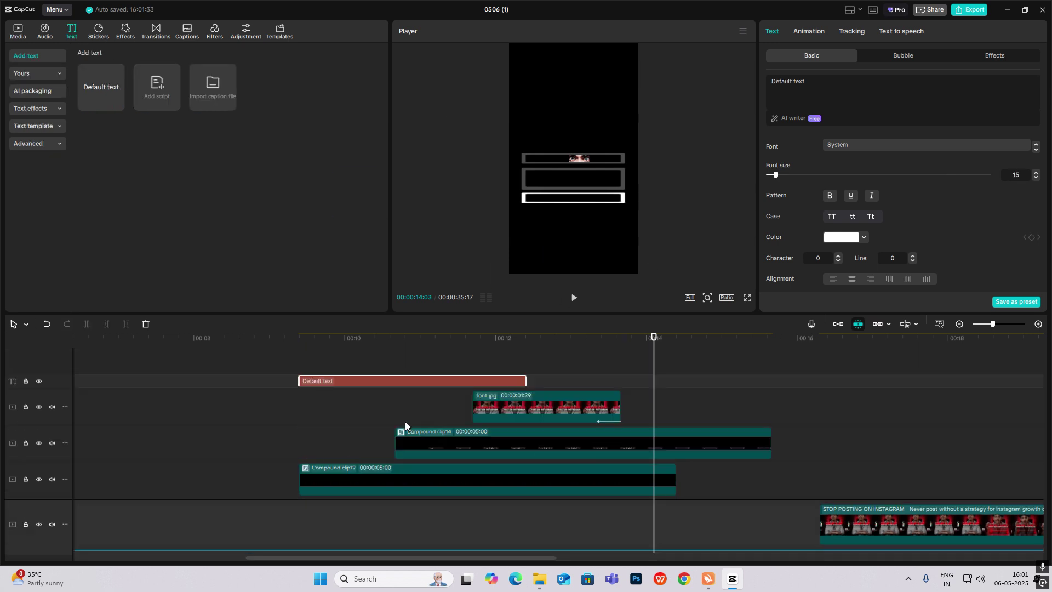
{"action": "left_click_drag", "start_coordinate": [409, 387], "coordinate": [437, 423]}
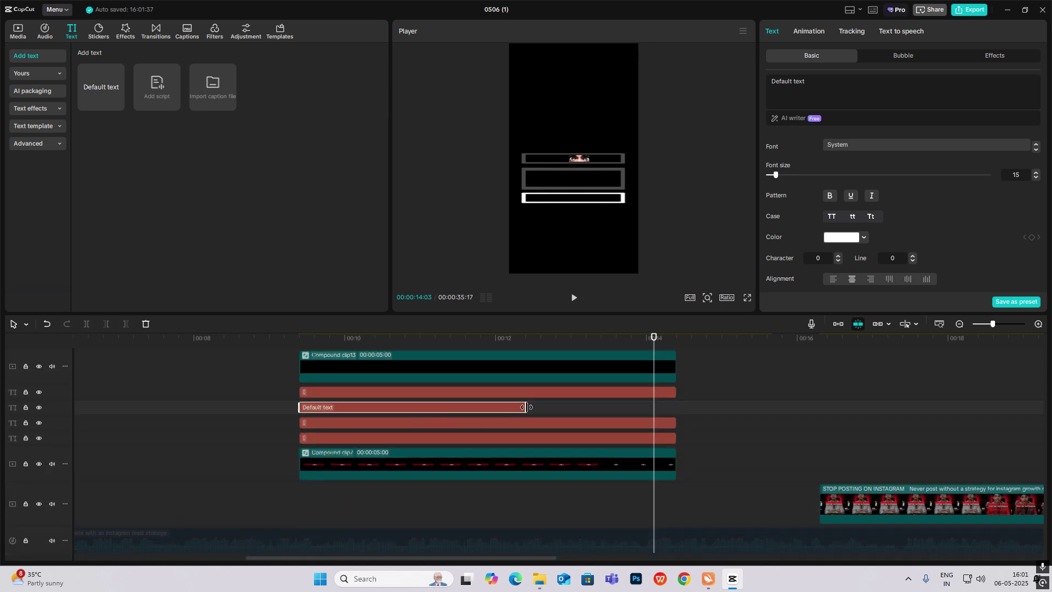
{"action": "left_click_drag", "start_coordinate": [526, 407], "coordinate": [676, 407]}
{"action": "left_click_drag", "start_coordinate": [301, 407], "coordinate": [601, 422]}
Place the new text over the bottom caption rectangle and replace its wording with the ■ symbol.
{"action": "left_click_drag", "start_coordinate": [573, 158], "coordinate": [570, 199]}
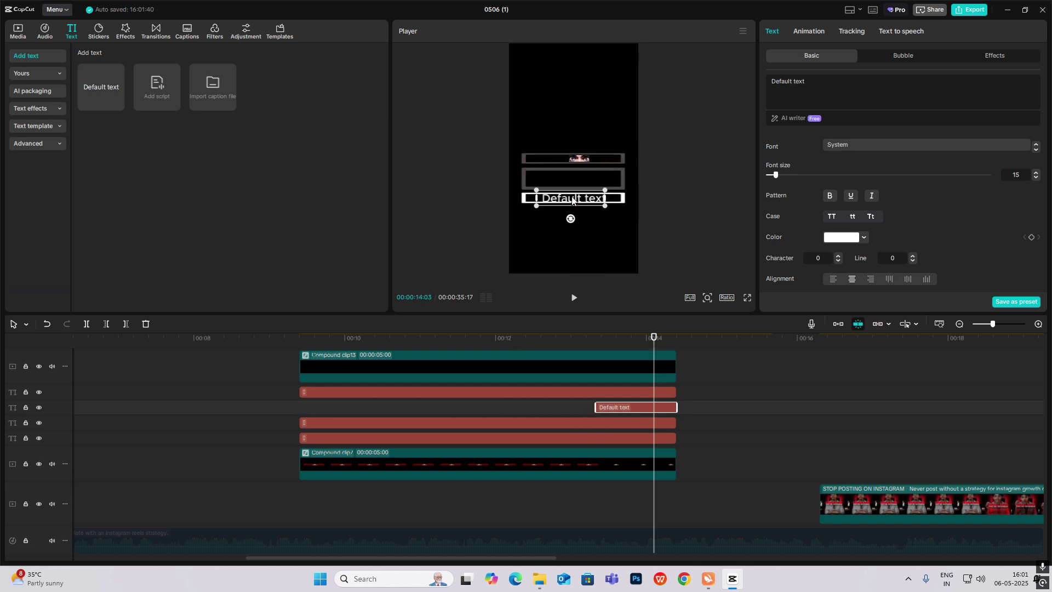
{"action": "left_click", "coordinate": [850, 85]}
{"action": "key", "text": "super+period"}
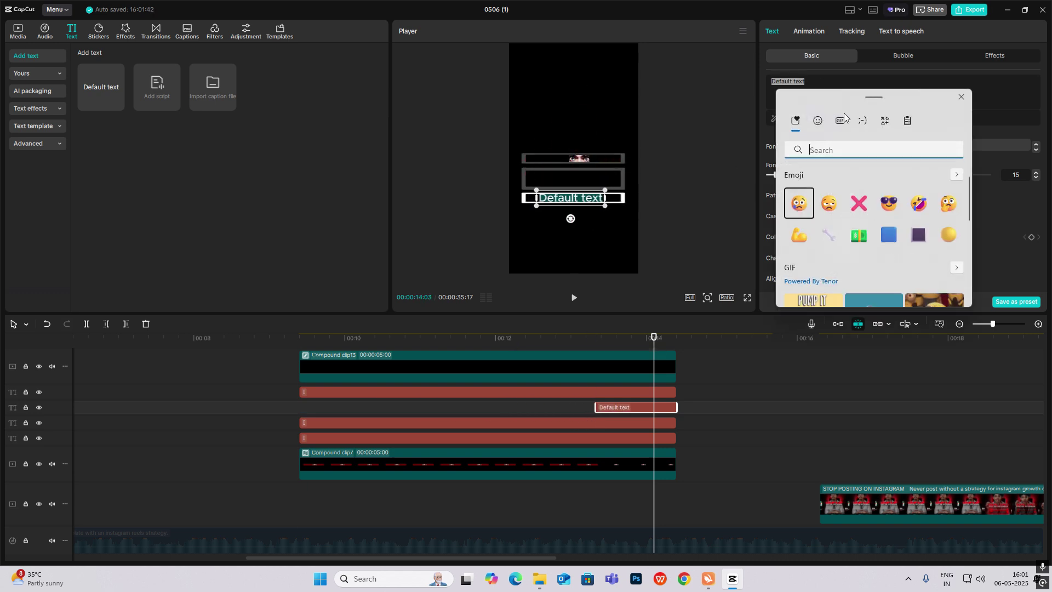
{"action": "left_click", "coordinate": [884, 121]}
{"action": "left_click", "coordinate": [805, 179]}
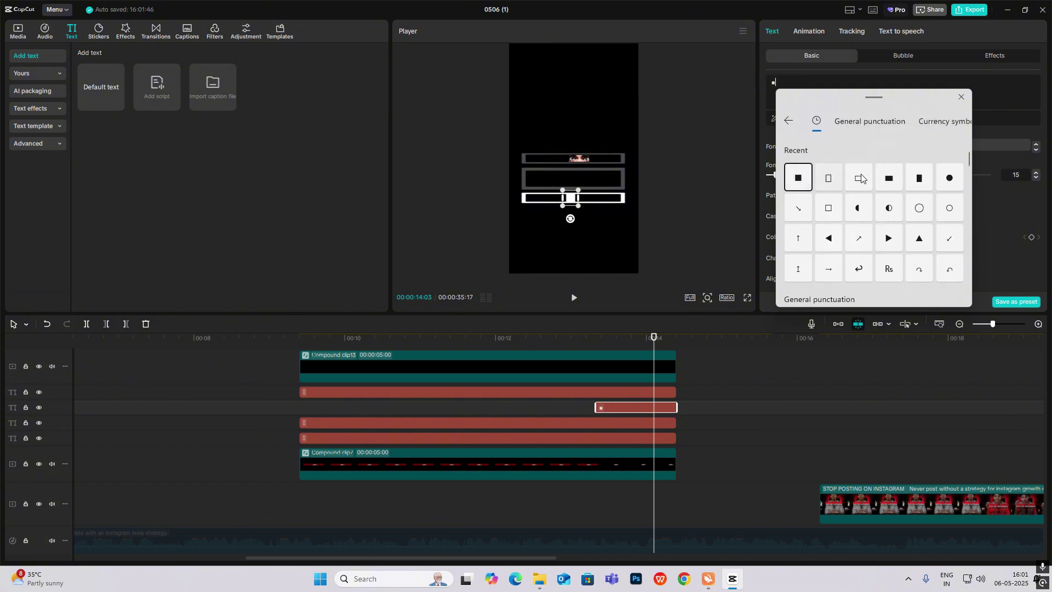
{"action": "left_click", "coordinate": [960, 97]}
Set the square symbol to font size 300 in green and turn its text clip into a compound clip.
{"action": "left_click_drag", "start_coordinate": [783, 172], "coordinate": [988, 175]}
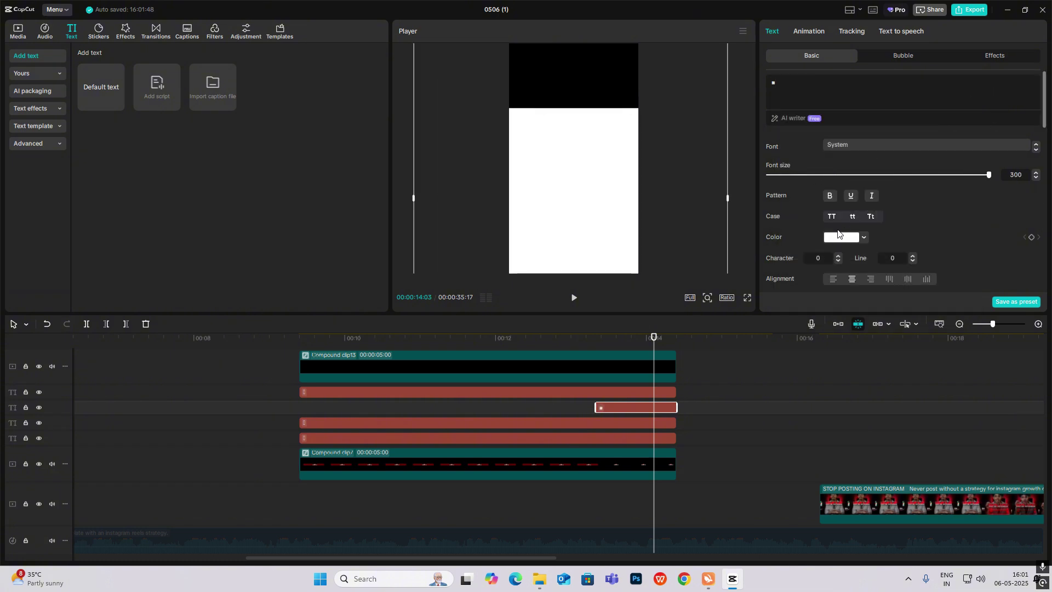
{"action": "left_click", "coordinate": [838, 236]}
{"action": "left_click", "coordinate": [814, 405]}
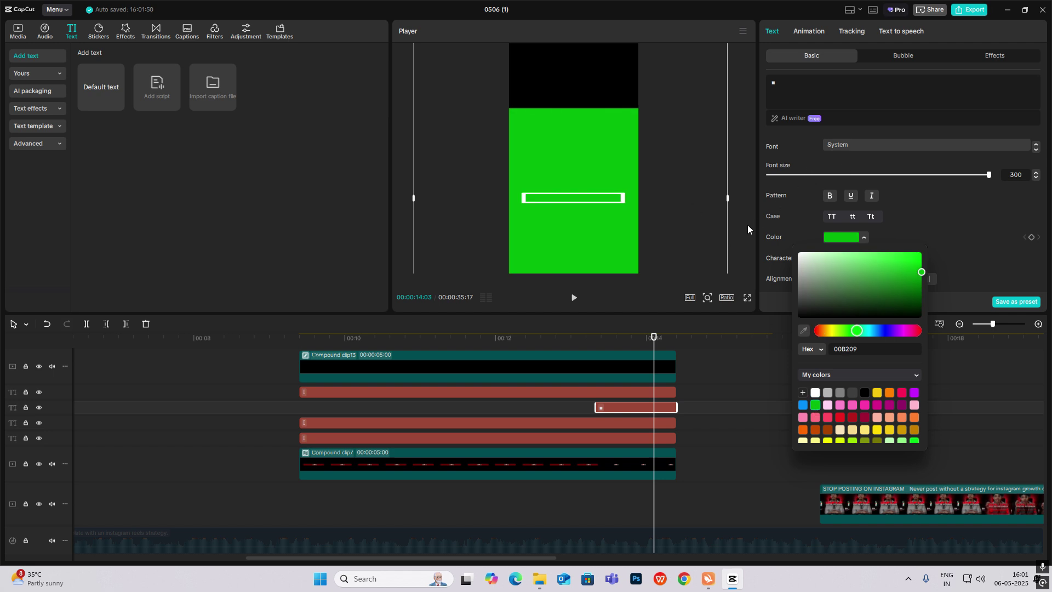
{"action": "left_click", "coordinate": [641, 407]}
{"action": "key", "text": "alt+g"}
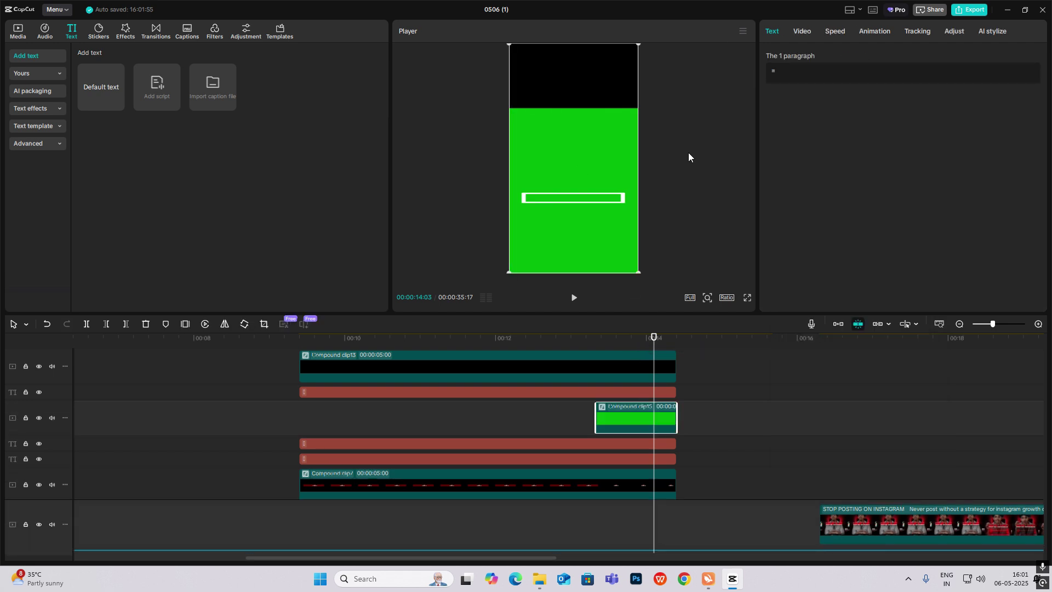
Add a rectangle mask to the green clip, sized 821 by 78 at Y -331 to fill the bottom caption rectangle.
{"action": "left_click", "coordinate": [938, 56]}
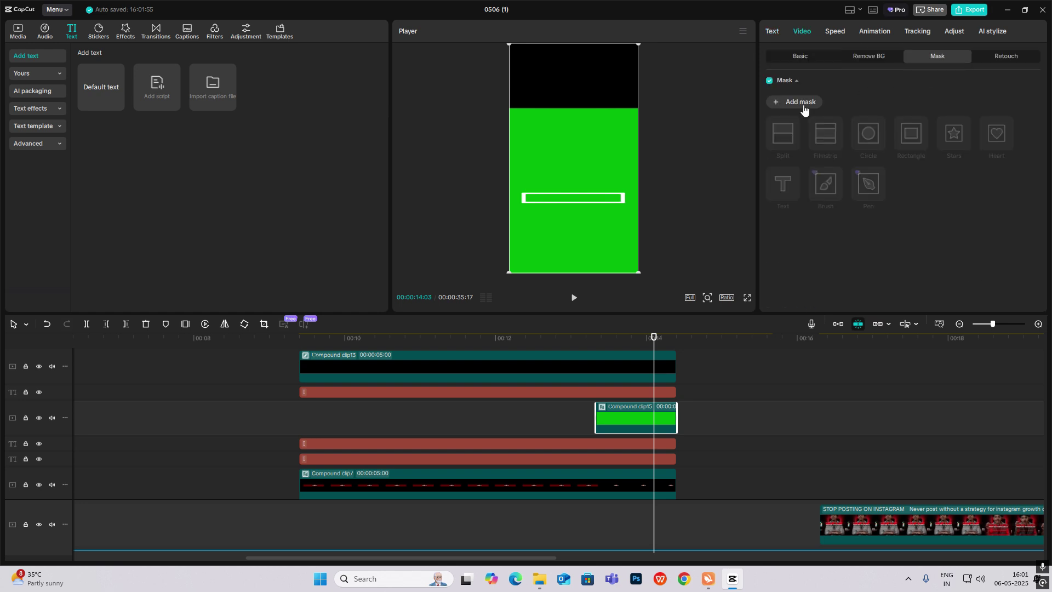
{"action": "left_click", "coordinate": [805, 106]}
{"action": "left_click_drag", "start_coordinate": [576, 129], "coordinate": [570, 202]}
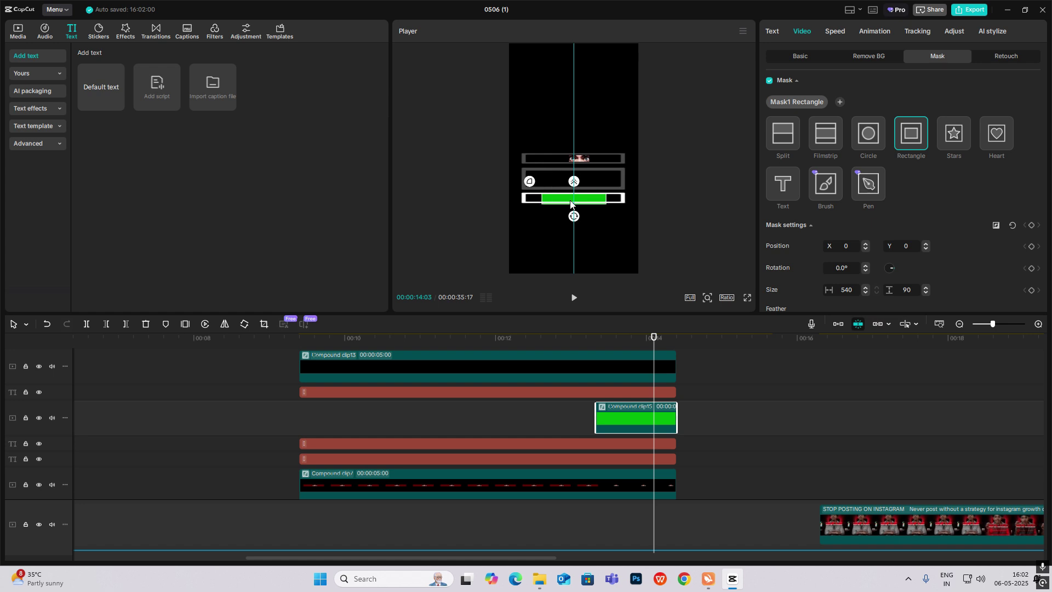
{"action": "left_click", "coordinate": [707, 301]}
{"action": "left_click_drag", "start_coordinate": [691, 315], "coordinate": [707, 316]}
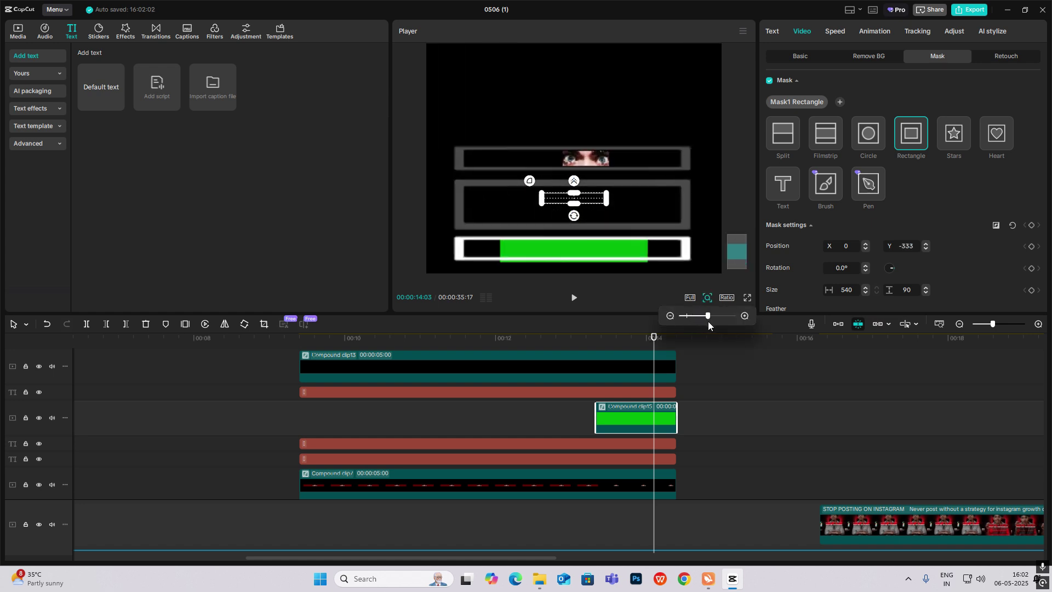
{"action": "left_click_drag", "start_coordinate": [498, 253], "coordinate": [460, 252]}
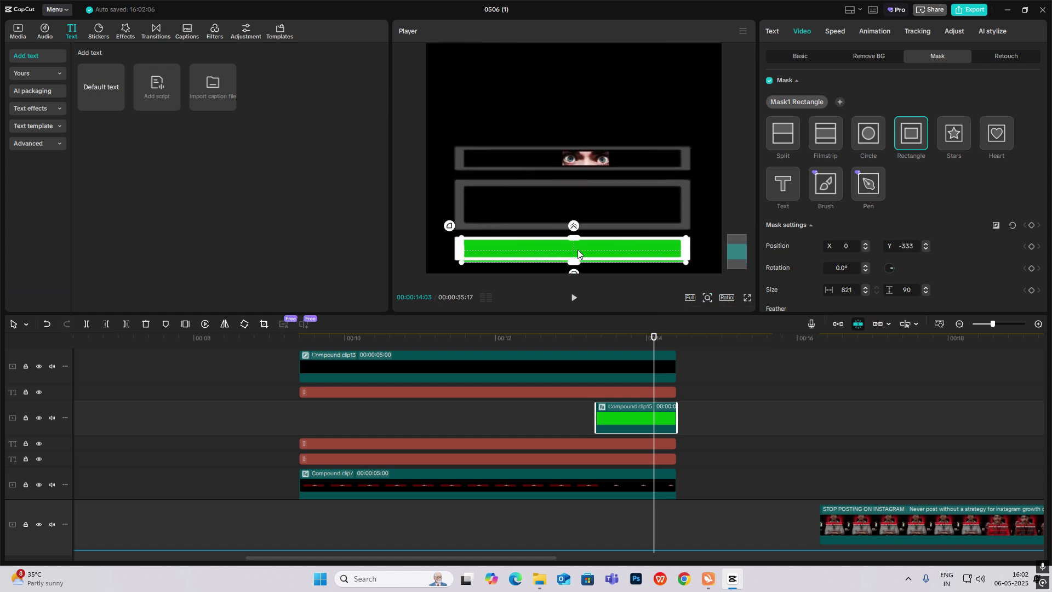
{"action": "left_click_drag", "start_coordinate": [577, 236], "coordinate": [578, 239]}
{"action": "left_click", "coordinate": [809, 59]}
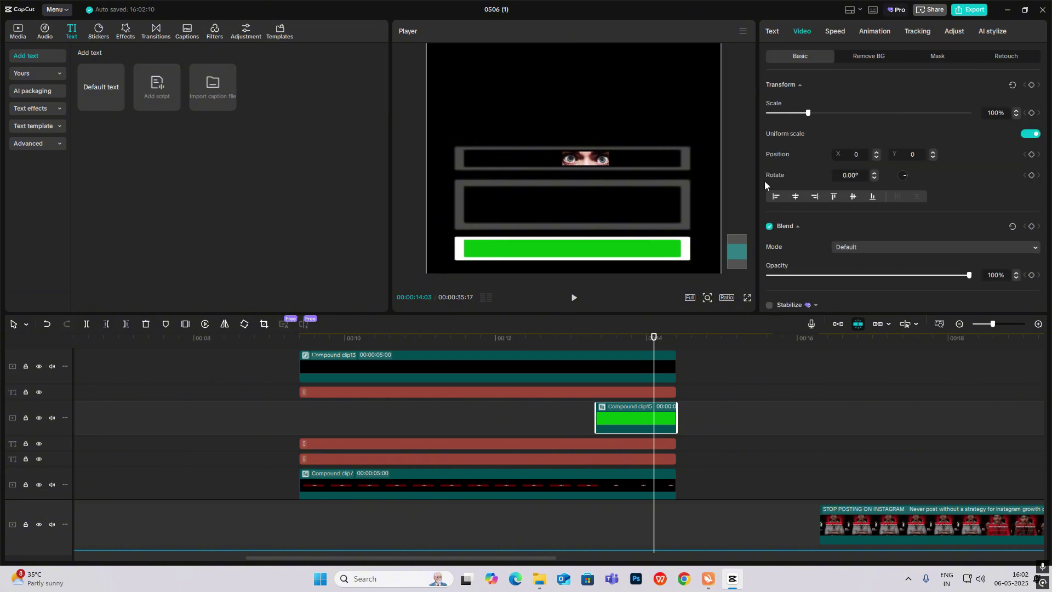
{"action": "left_click", "coordinate": [937, 56]}
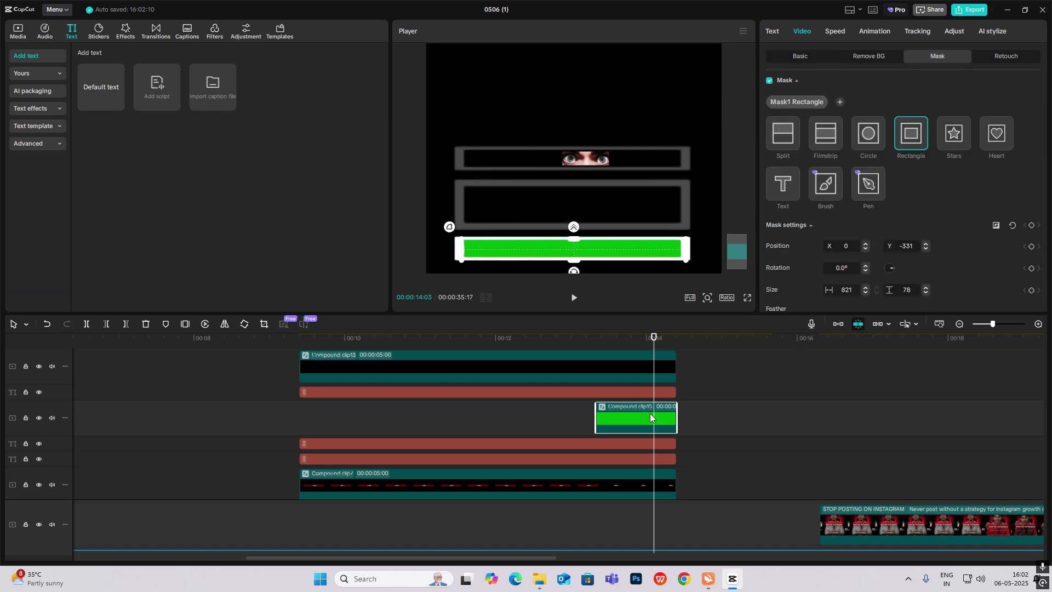
Nest the masked green clip in a compound clip and add a Split mask rotated -90° with feather 24 at X -440, Y -332.
{"action": "key", "text": "alt+g"}
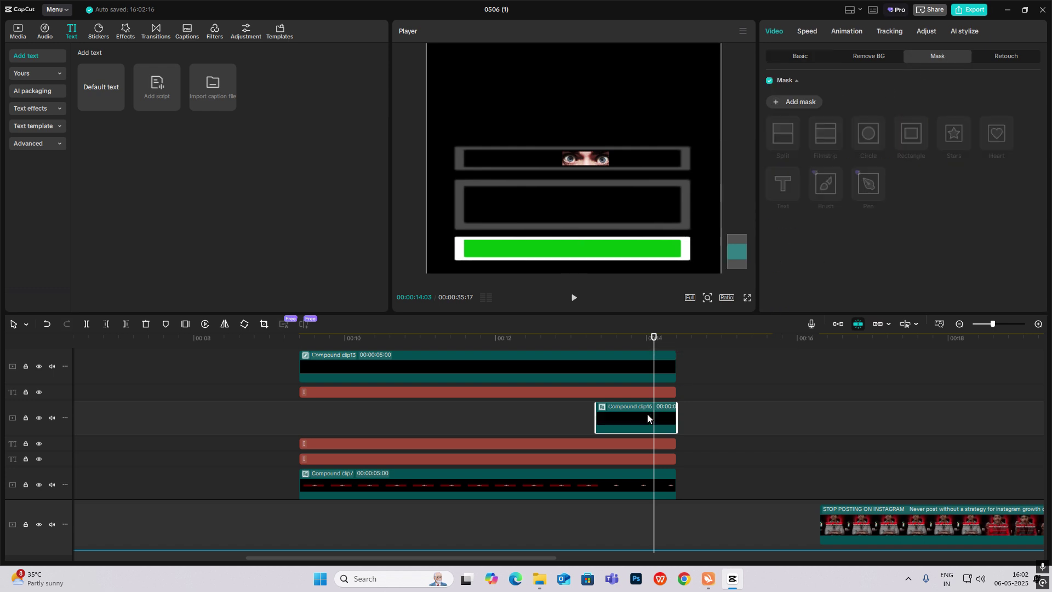
{"action": "left_click", "coordinate": [801, 103]}
{"action": "left_click", "coordinate": [783, 133]}
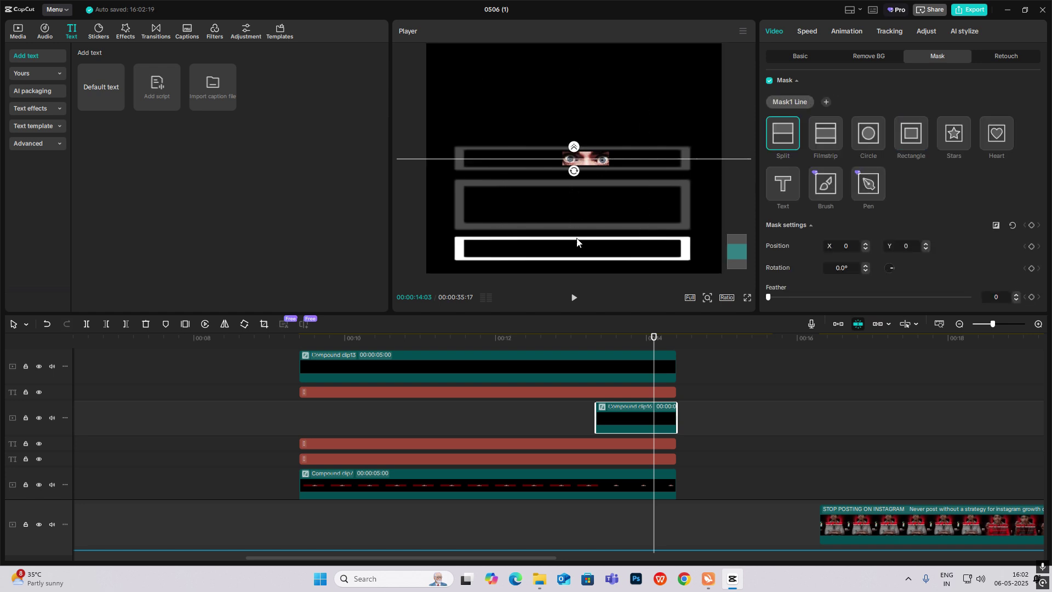
{"action": "left_click_drag", "start_coordinate": [590, 166], "coordinate": [453, 255]}
Keyframe the split mask at 00:00:14:02 and move it to X 162, Y -356 at 00:00:14:10 to reveal the green fill.
{"action": "mouse_move", "coordinate": [652, 344]}
{"action": "left_mouse_down"}
{"action": "mouse_move", "coordinate": [602, 345]}
{"action": "mouse_move", "coordinate": [652, 352]}
{"action": "left_mouse_up"}
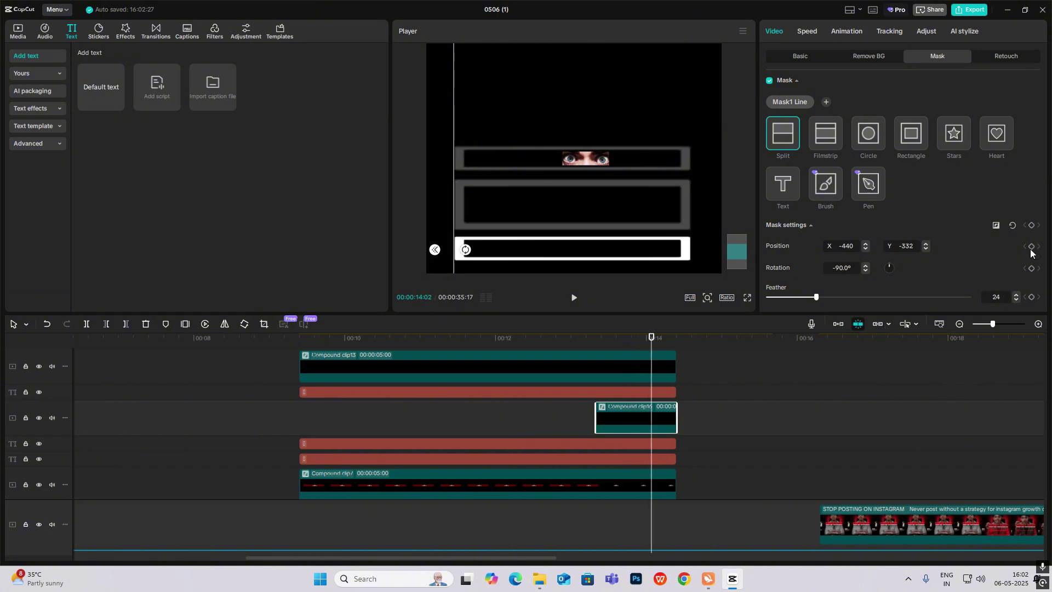
{"action": "left_click", "coordinate": [1032, 226]}
{"action": "left_click_drag", "start_coordinate": [652, 343], "coordinate": [671, 348]}
{"action": "left_click_drag", "start_coordinate": [454, 228], "coordinate": [614, 234]}
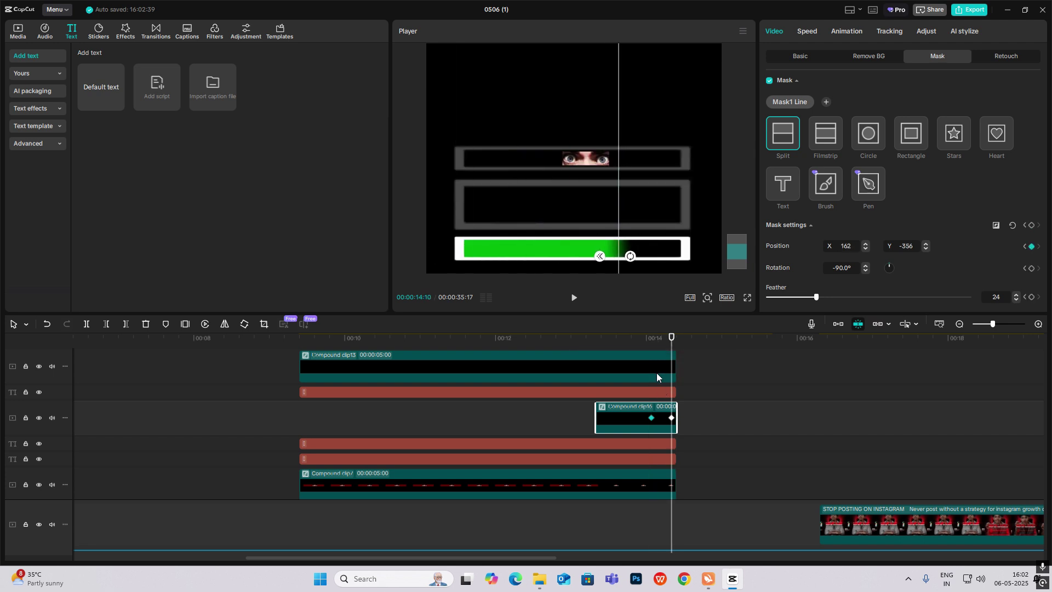
Apply the Cubic Out curve to the mask's Position X animation and an easing curve to its Position Y animation.
{"action": "double_click", "coordinate": [652, 418]}
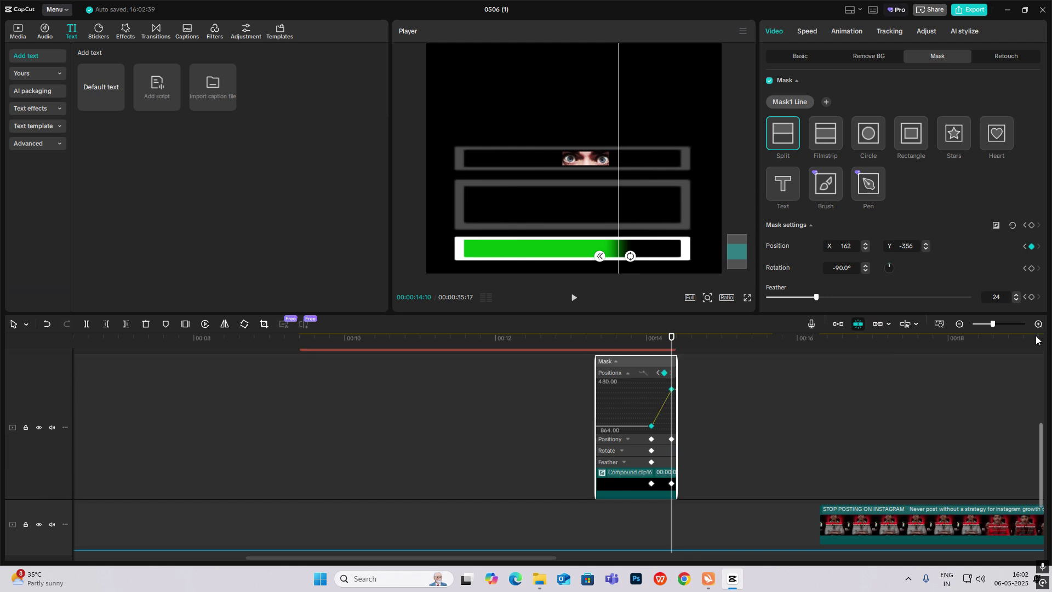
{"action": "scroll", "coordinate": [668, 385], "scroll_direction": "up", "scroll_amount": 2}
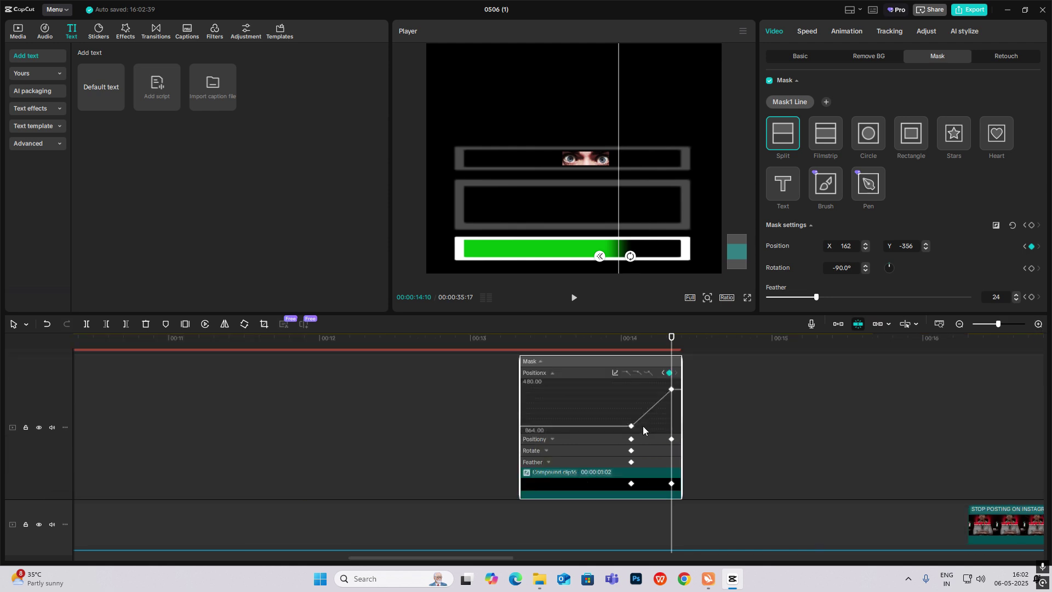
{"action": "left_click", "coordinate": [615, 373]}
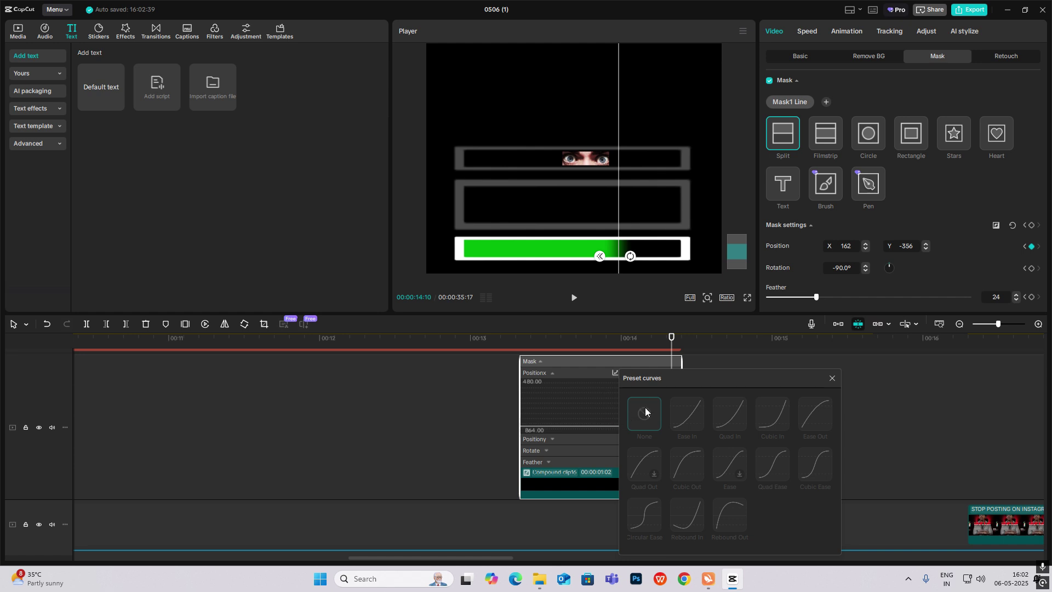
{"action": "left_click", "coordinate": [831, 379]}
{"action": "left_click", "coordinate": [616, 371]}
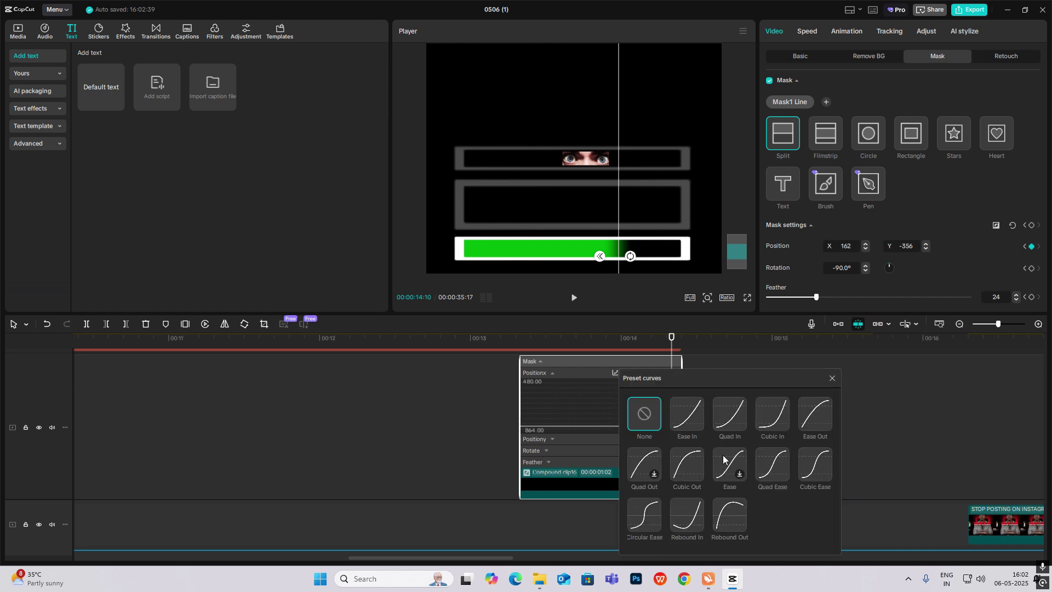
{"action": "left_click", "coordinate": [685, 461]}
{"action": "left_click", "coordinate": [830, 381]}
{"action": "left_click", "coordinate": [649, 442]}
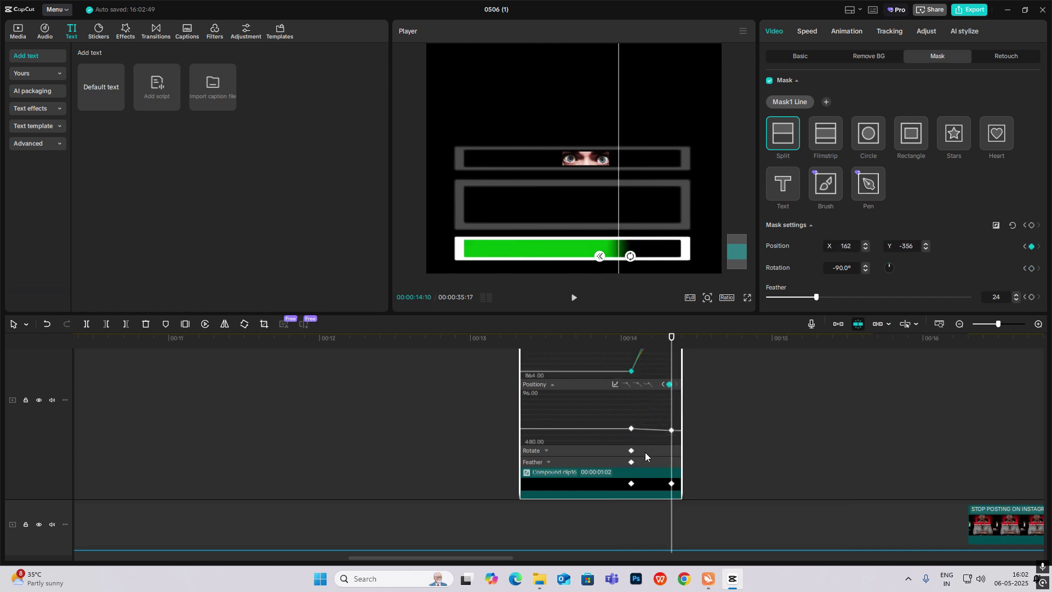
{"action": "left_click", "coordinate": [618, 411]}
{"action": "left_click", "coordinate": [825, 421]}
{"action": "left_click", "coordinate": [831, 388]}
{"action": "key", "text": "alt+k"}
Extend the ends of the caption rectangle text clips to about 00:00:15:00.
{"action": "scroll", "coordinate": [683, 433], "scroll_direction": "down", "scroll_amount": 4}
{"action": "scroll", "coordinate": [680, 444], "scroll_direction": "down", "scroll_amount": 1}
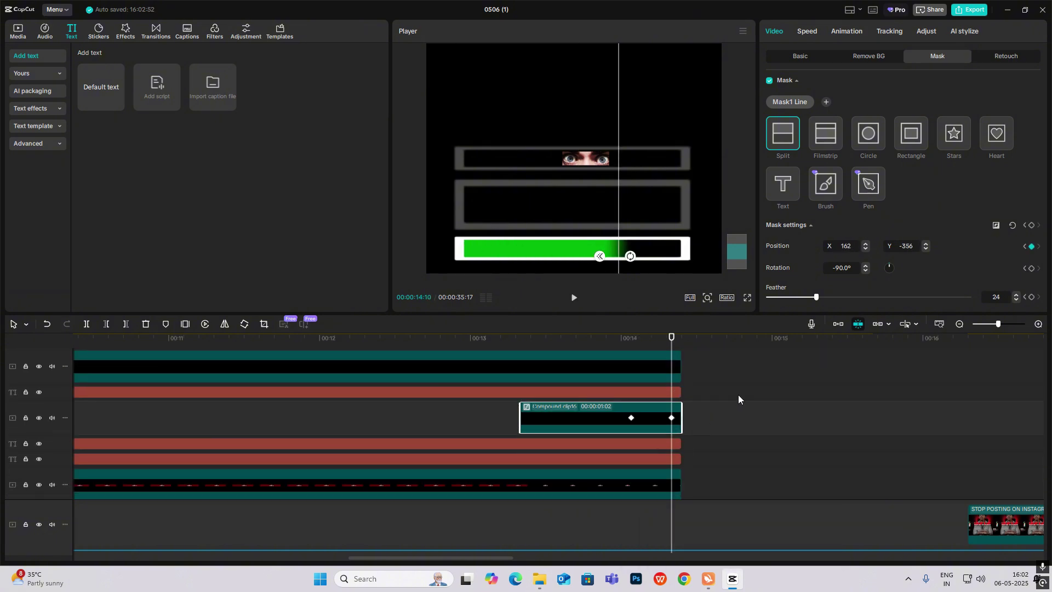
{"action": "left_click_drag", "start_coordinate": [680, 392], "coordinate": [776, 392]}
{"action": "left_click_drag", "start_coordinate": [681, 444], "coordinate": [777, 461]}
{"action": "left_click_drag", "start_coordinate": [778, 460], "coordinate": [777, 460]}
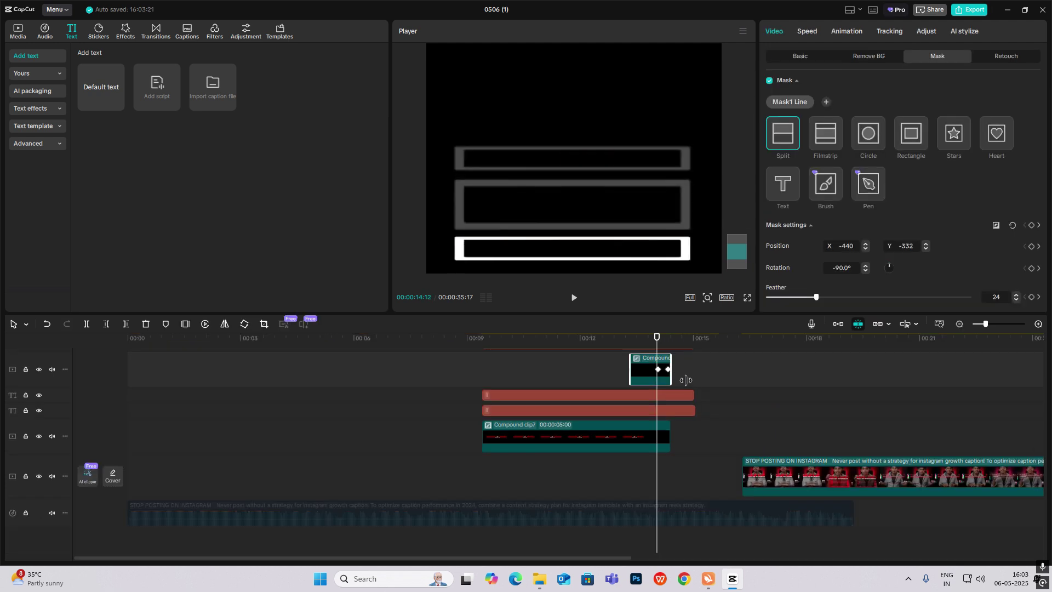
Spread the green clip's two mask keyframes farther apart so the fill animates more slowly.
{"action": "scroll", "coordinate": [663, 378], "scroll_direction": "up", "scroll_amount": 5}
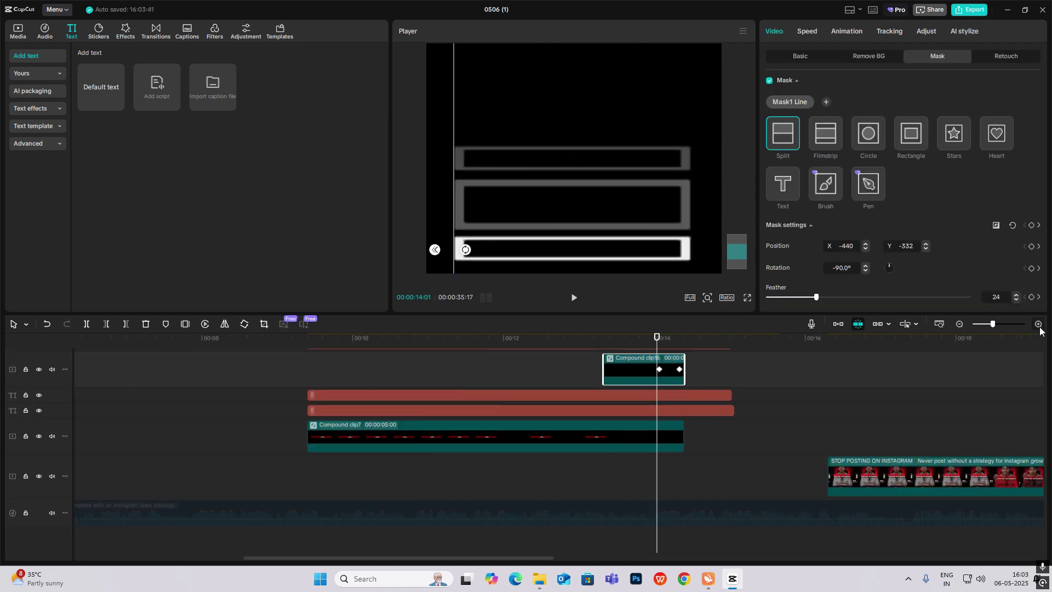
{"action": "mouse_move", "coordinate": [744, 382]}
{"action": "left_mouse_down"}
{"action": "mouse_move", "coordinate": [852, 378]}
{"action": "mouse_move", "coordinate": [747, 372]}
{"action": "left_mouse_up"}
{"action": "mouse_move", "coordinate": [906, 371]}
{"action": "left_mouse_down"}
{"action": "mouse_move", "coordinate": [892, 372]}
{"action": "mouse_move", "coordinate": [915, 377]}
{"action": "left_mouse_up"}
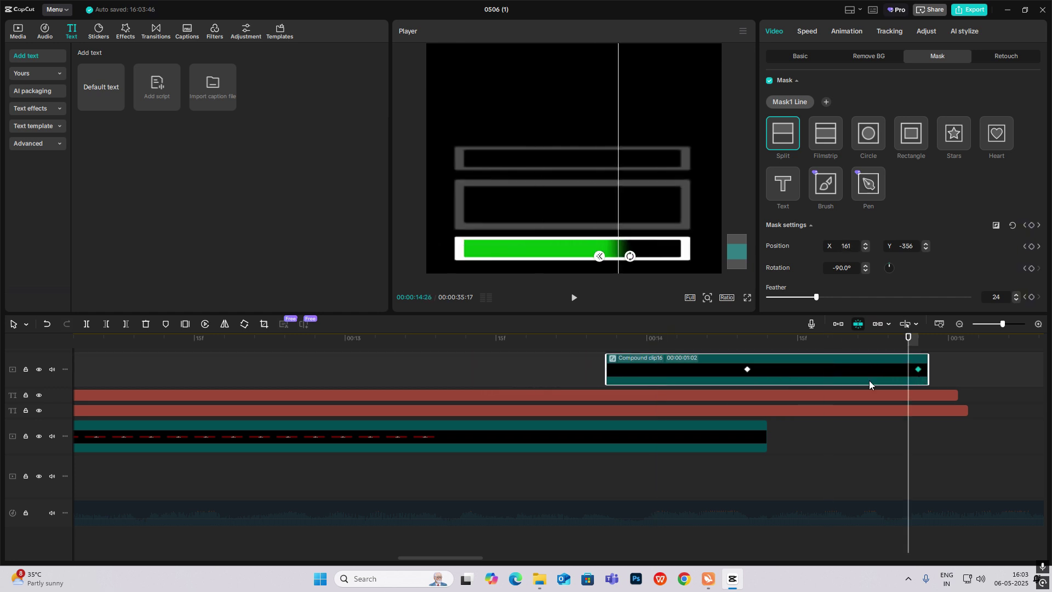
Move the green clip to start at about 00:00:13:20 and play back the fill animation.
{"action": "left_click", "coordinate": [787, 454]}
{"action": "left_click_drag", "start_coordinate": [787, 454], "coordinate": [600, 375]}
{"action": "left_click", "coordinate": [536, 374]}
{"action": "key", "text": "space"}
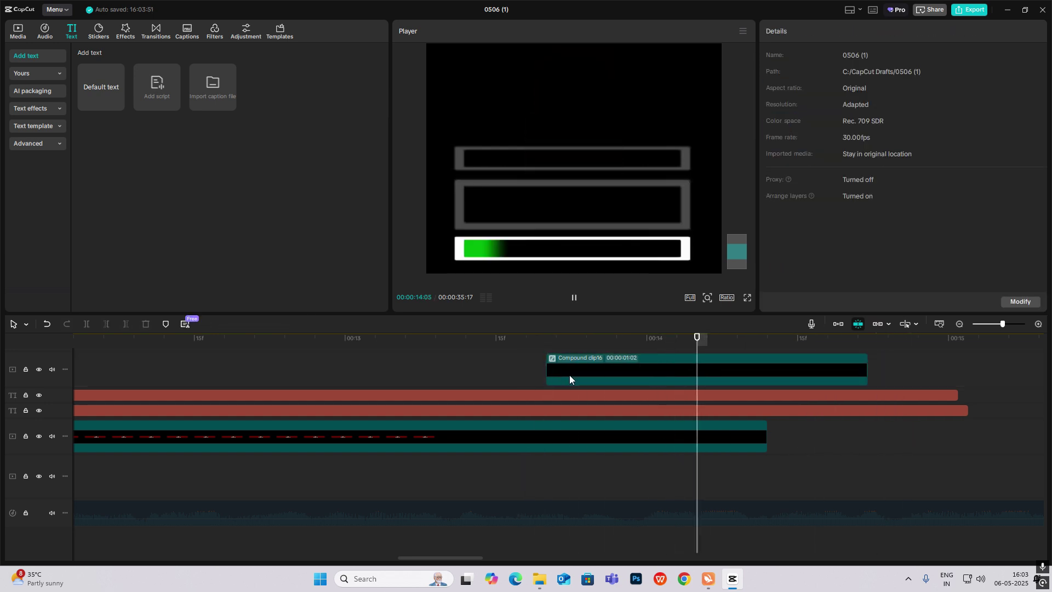
{"action": "key", "text": "space"}
Try to hold the green fill with a freeze frame at the second mask keyframe, 00:00:14:21, and undo it.
{"action": "left_click", "coordinate": [859, 369]}
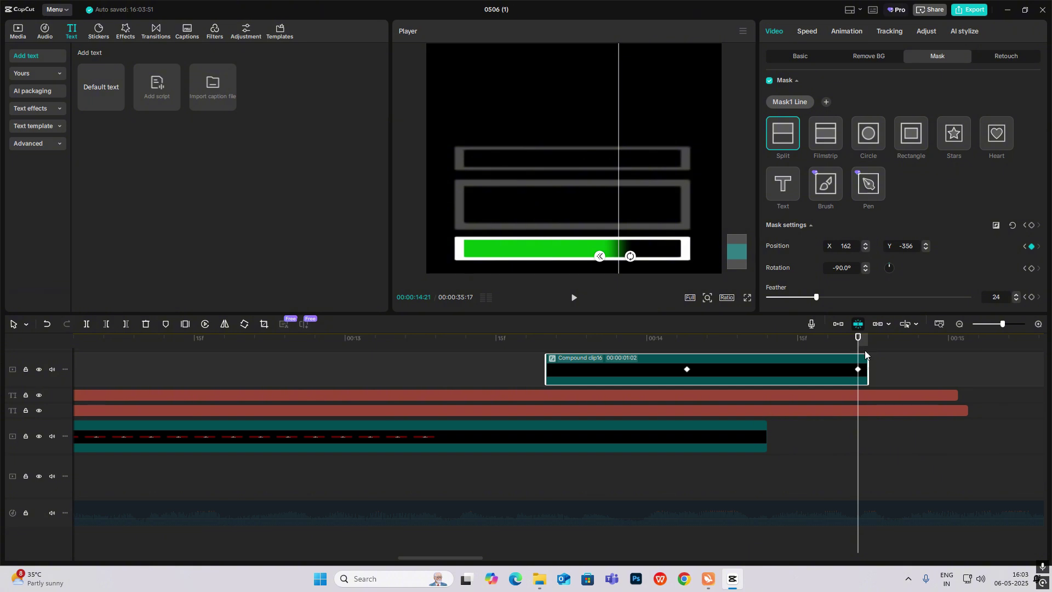
{"action": "right_click", "coordinate": [803, 372]}
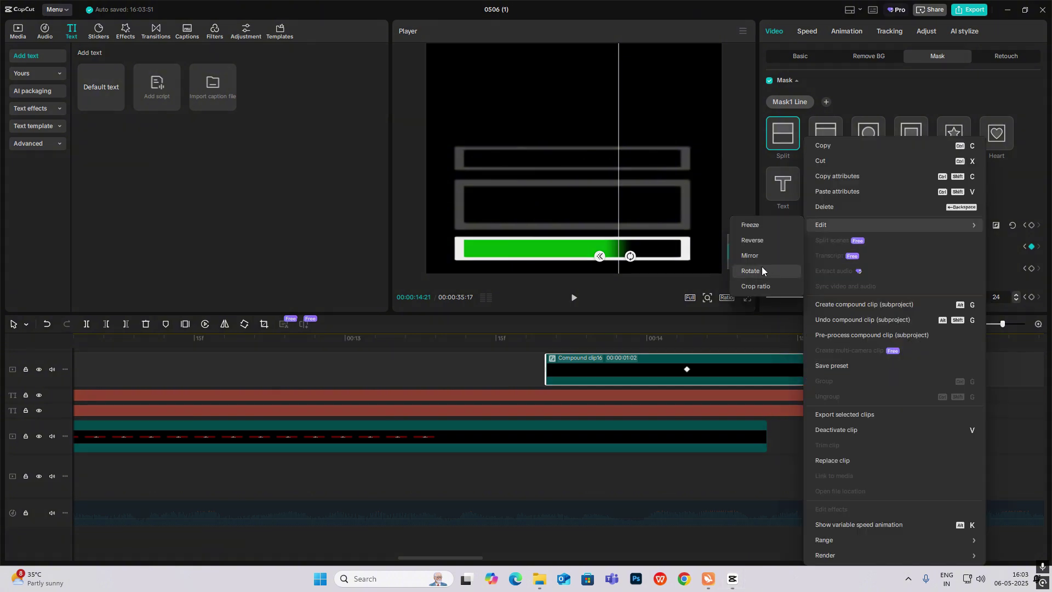
{"action": "left_click", "coordinate": [753, 225]}
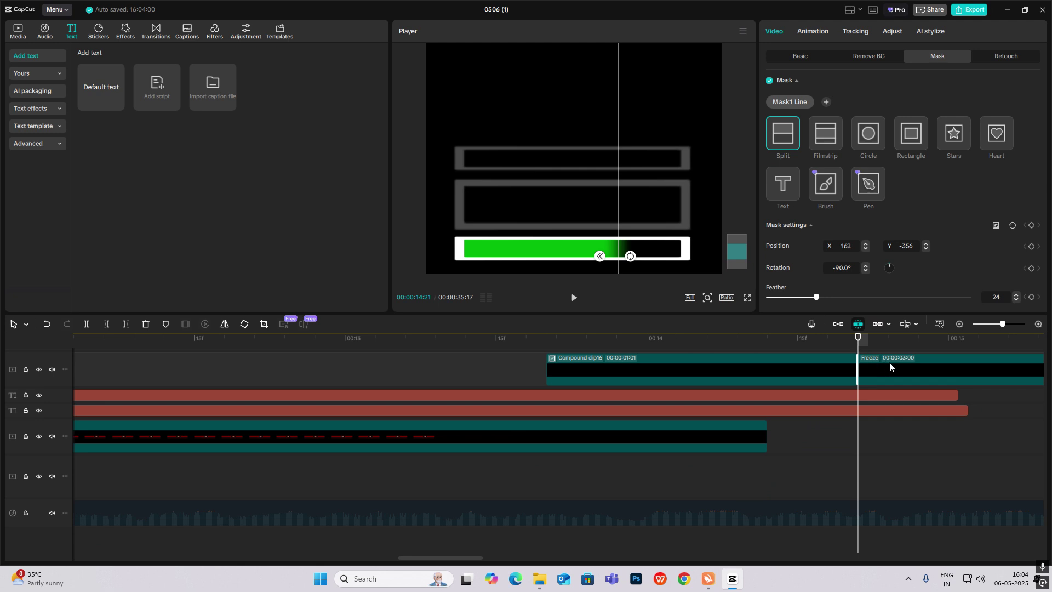
{"action": "left_click", "coordinate": [946, 358]}
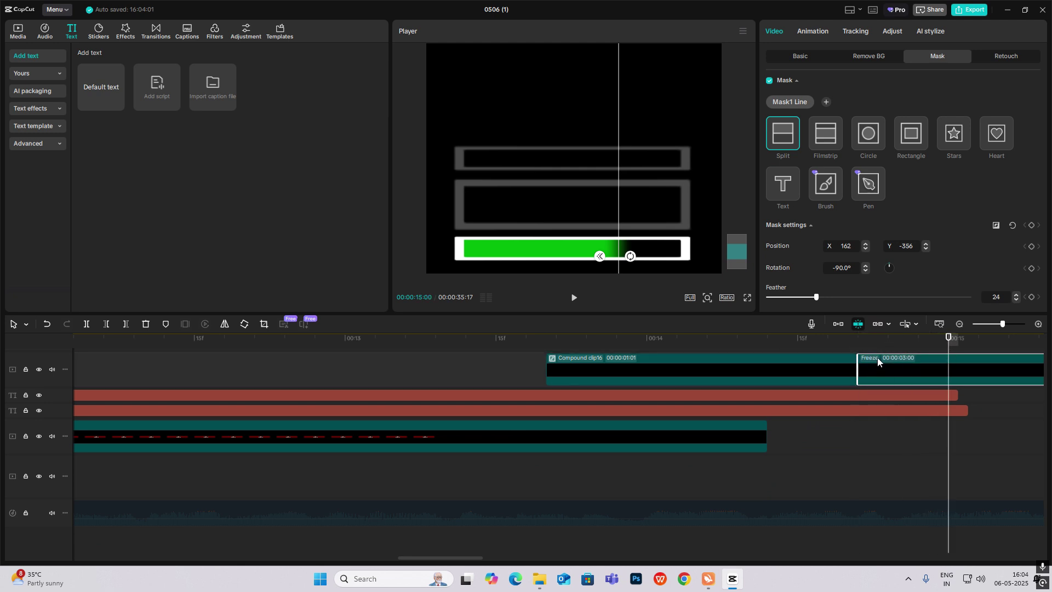
{"action": "key", "text": "ctrl+z"}
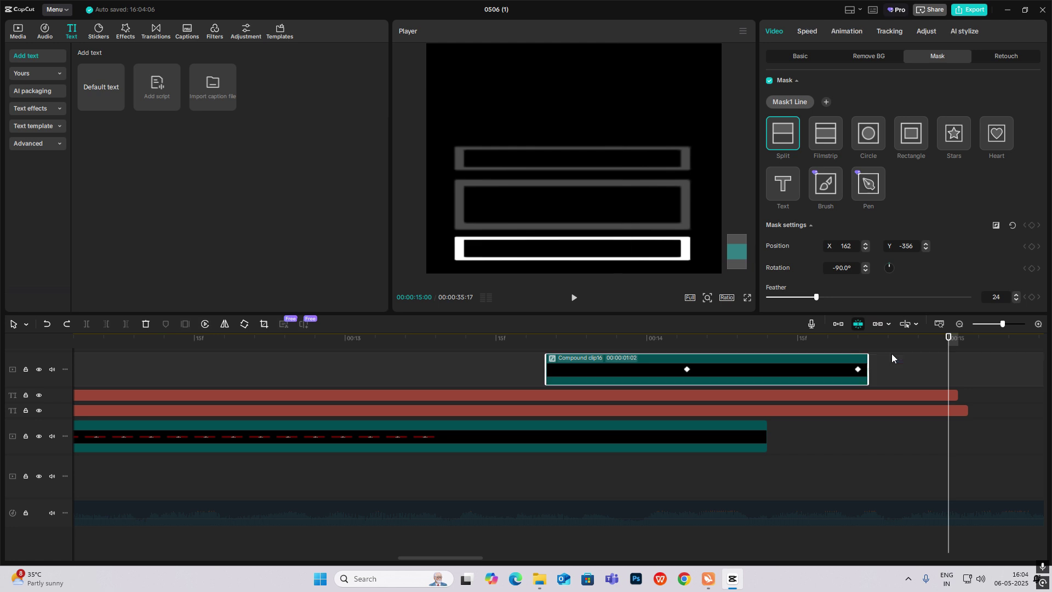
Lengthen the square symbol's text inside the nested compound clips and extend the inner green clip to 00:00:02:00.
{"action": "double_click", "coordinate": [587, 357]}
{"action": "left_click", "coordinate": [428, 409]}
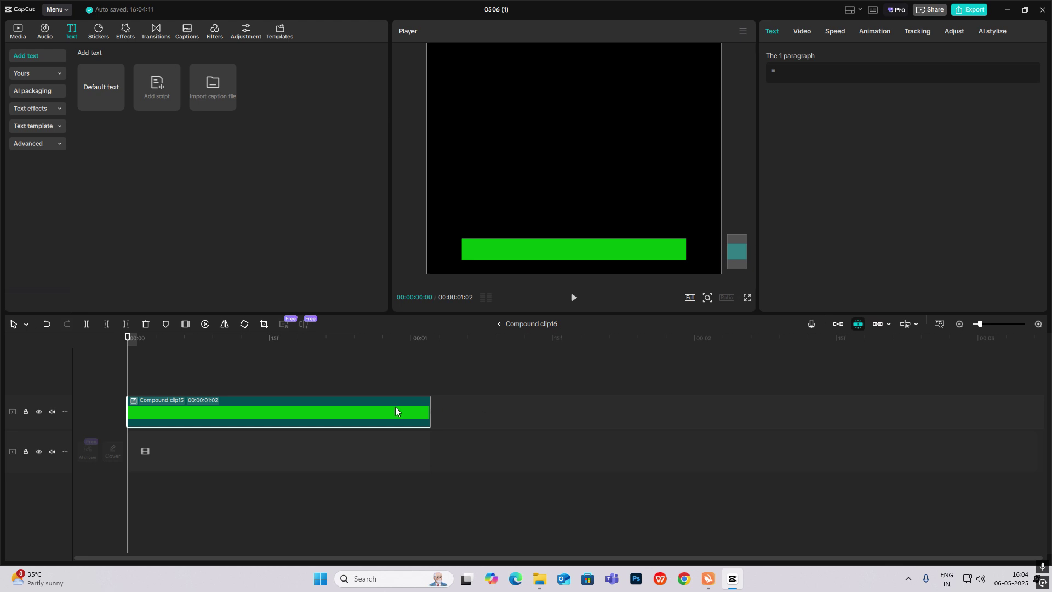
{"action": "double_click", "coordinate": [159, 406]}
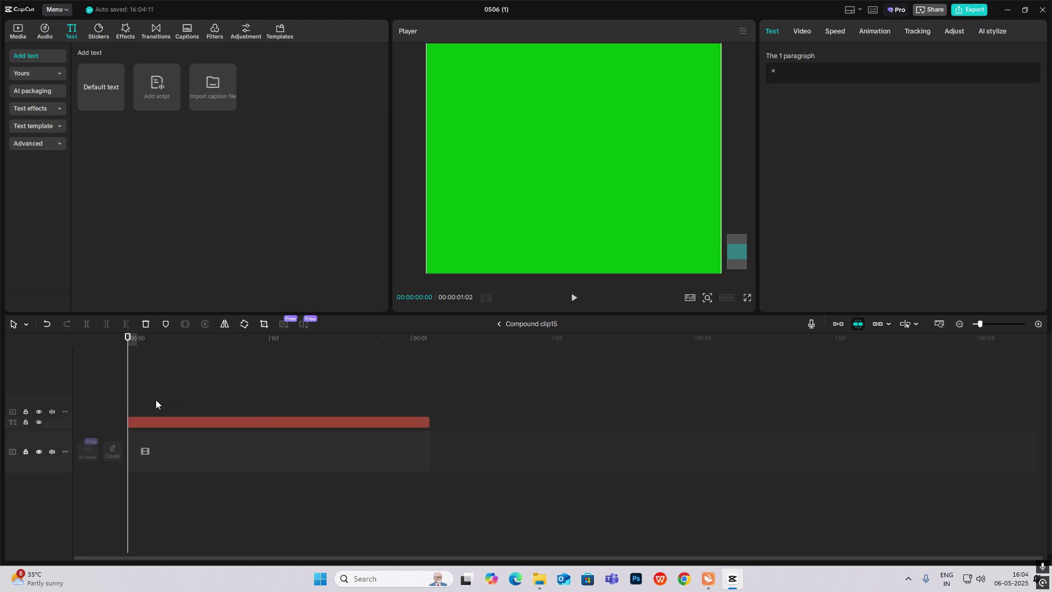
{"action": "left_click_drag", "start_coordinate": [429, 422], "coordinate": [744, 421]}
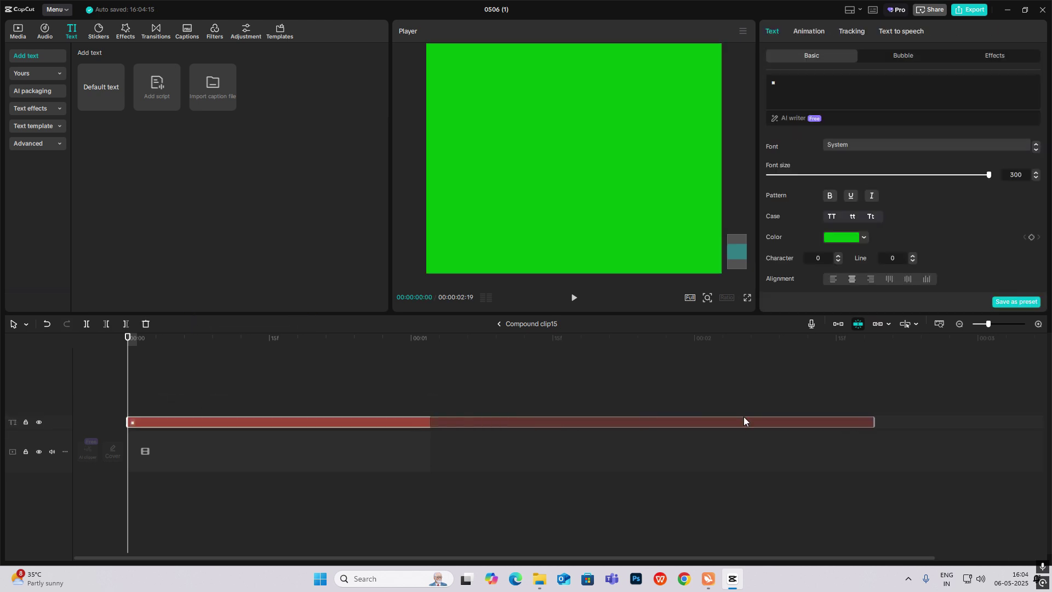
{"action": "left_click", "coordinate": [499, 323]}
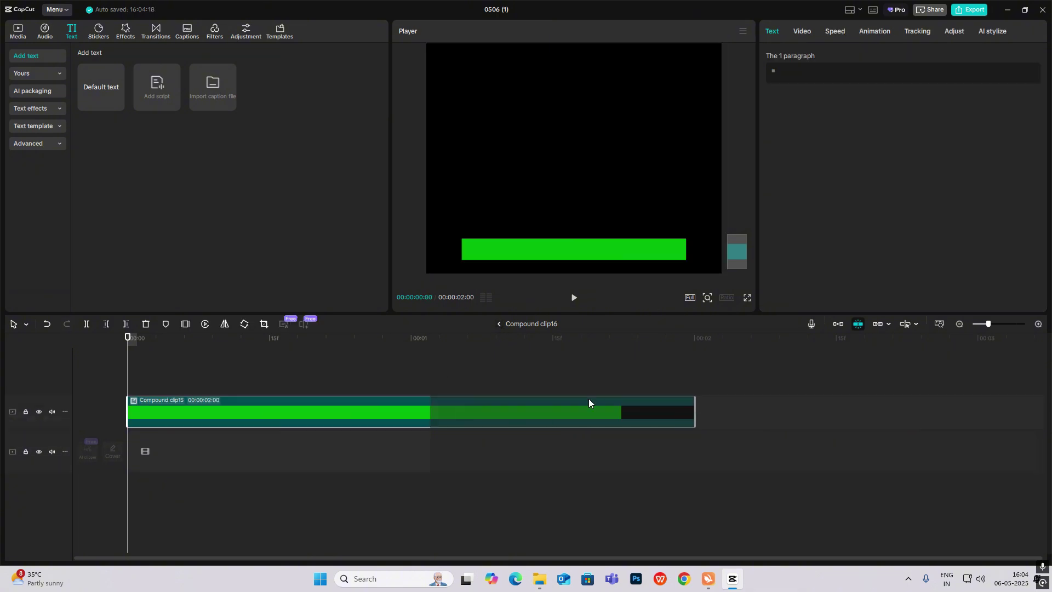
{"action": "left_click", "coordinate": [496, 324]}
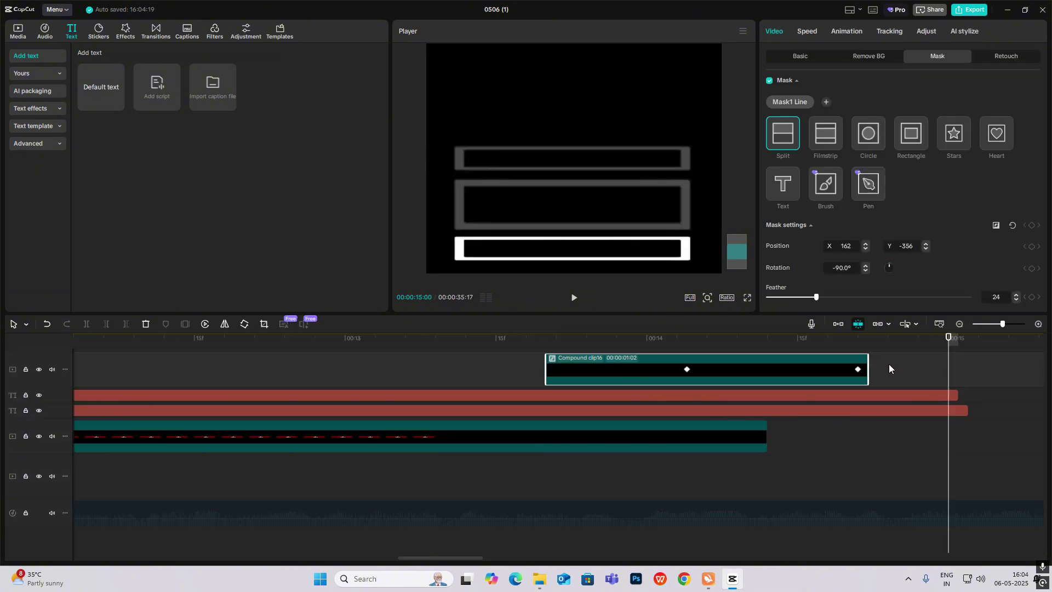
Extend the outer green compound clip to a duration of 00:00:01:13 on the main timeline and play it back.
{"action": "left_click", "coordinate": [854, 340]}
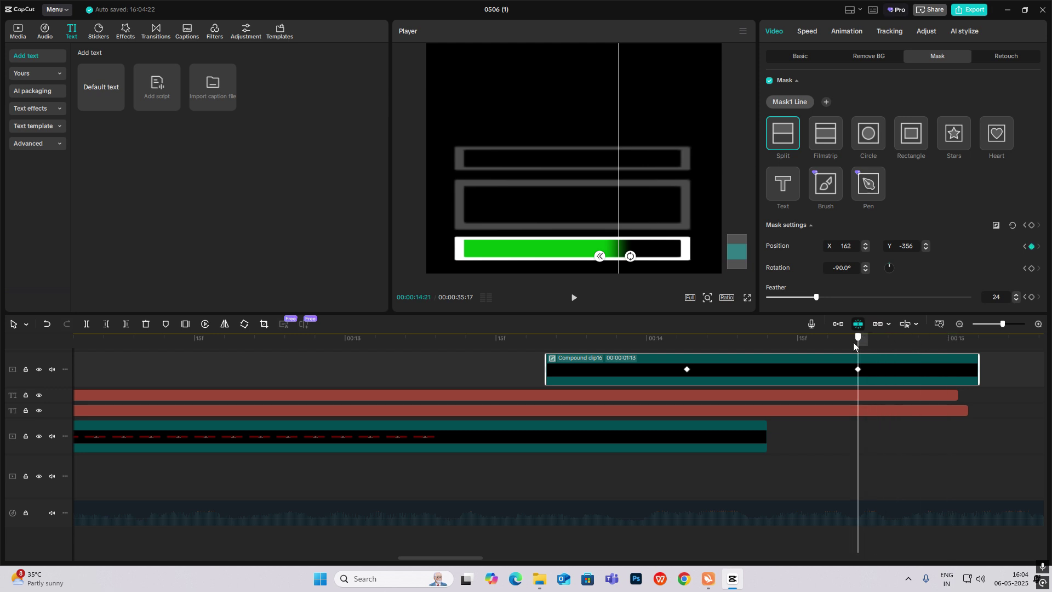
{"action": "left_click_drag", "start_coordinate": [853, 342], "coordinate": [546, 343]}
{"action": "left_click", "coordinate": [526, 365]}
{"action": "key", "text": "space"}
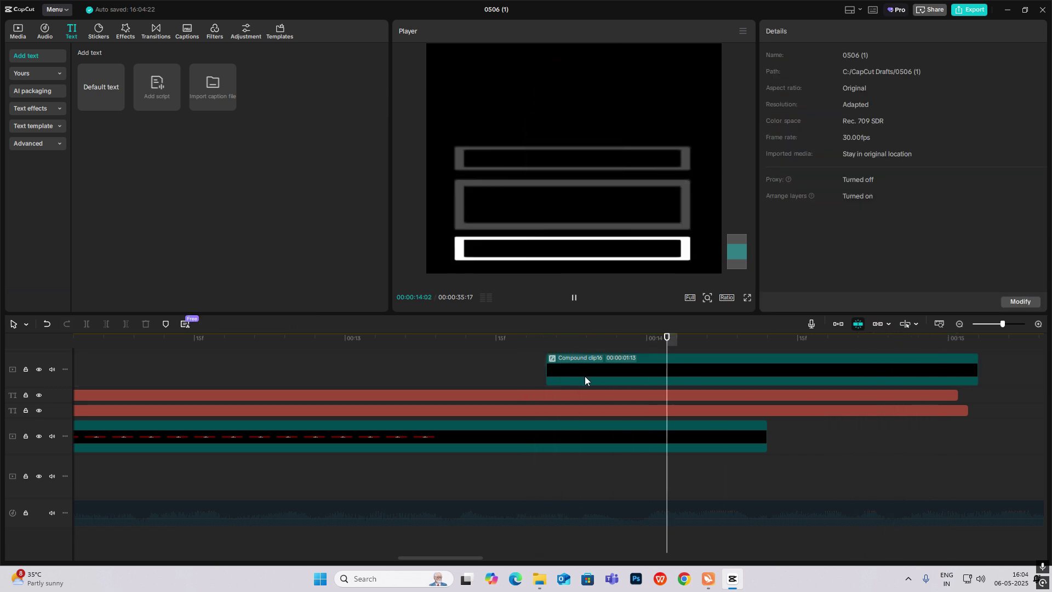
{"action": "key", "text": "space"}
Add a default text clip above the green clip from the second mask keyframe and replace its wording with 80%.
{"action": "left_click_drag", "start_coordinate": [100, 87], "coordinate": [859, 357]}
{"action": "left_click", "coordinate": [831, 87]}
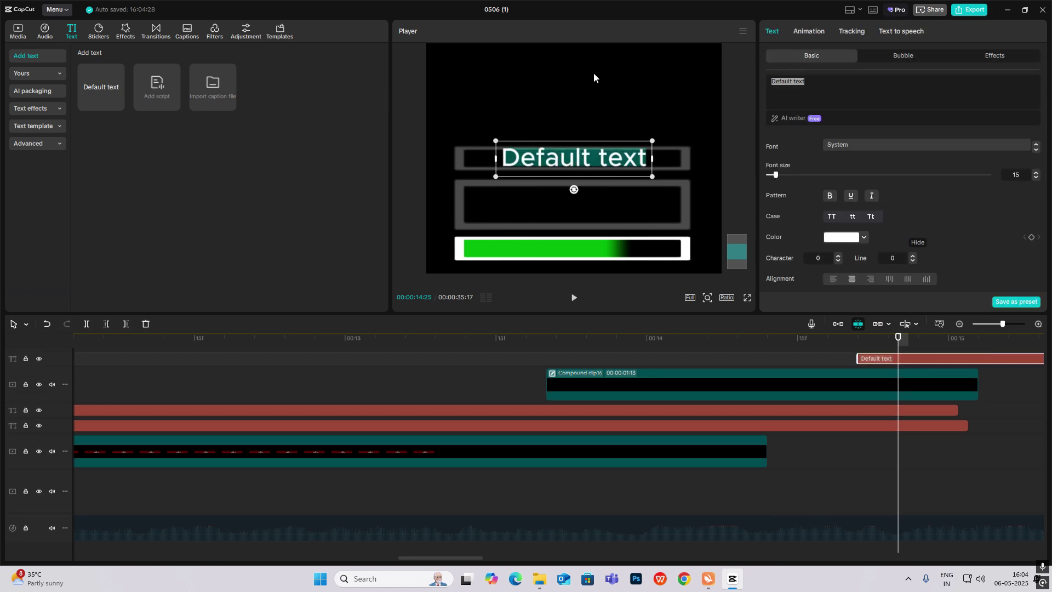
{"action": "type", "text": "8"}
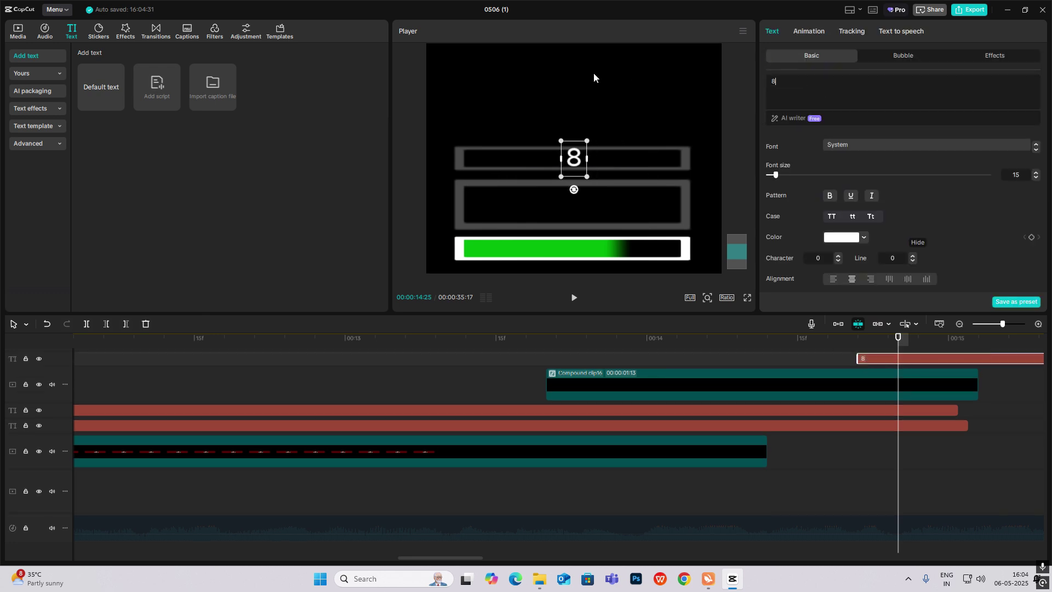
{"action": "type", "text": "0%"}
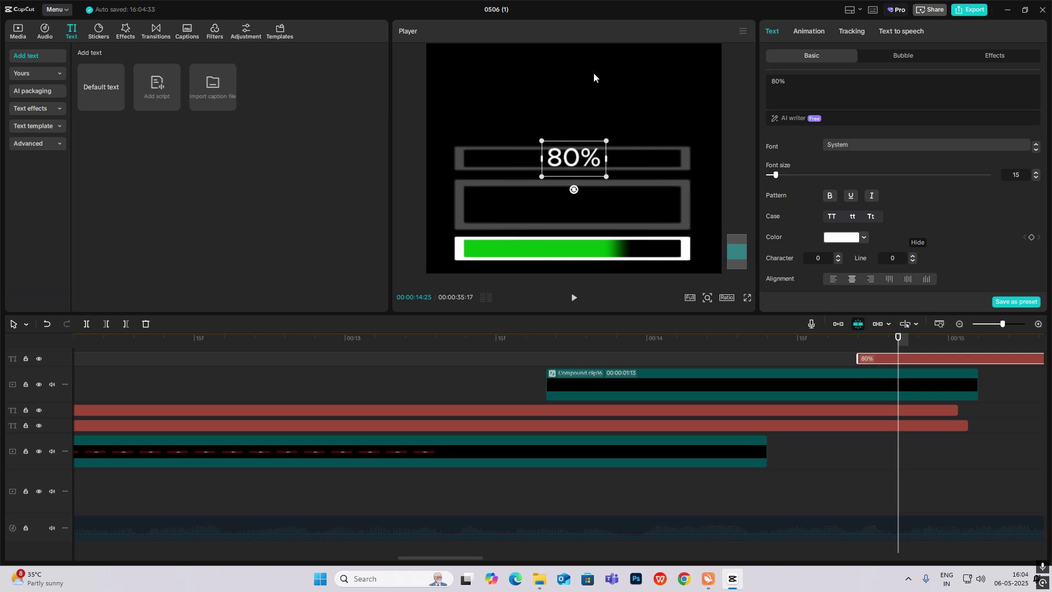
Set the 80% text's font to Rigid Display Bold and place it in the black area at the right end of the green bar.
{"action": "left_click", "coordinate": [886, 146]}
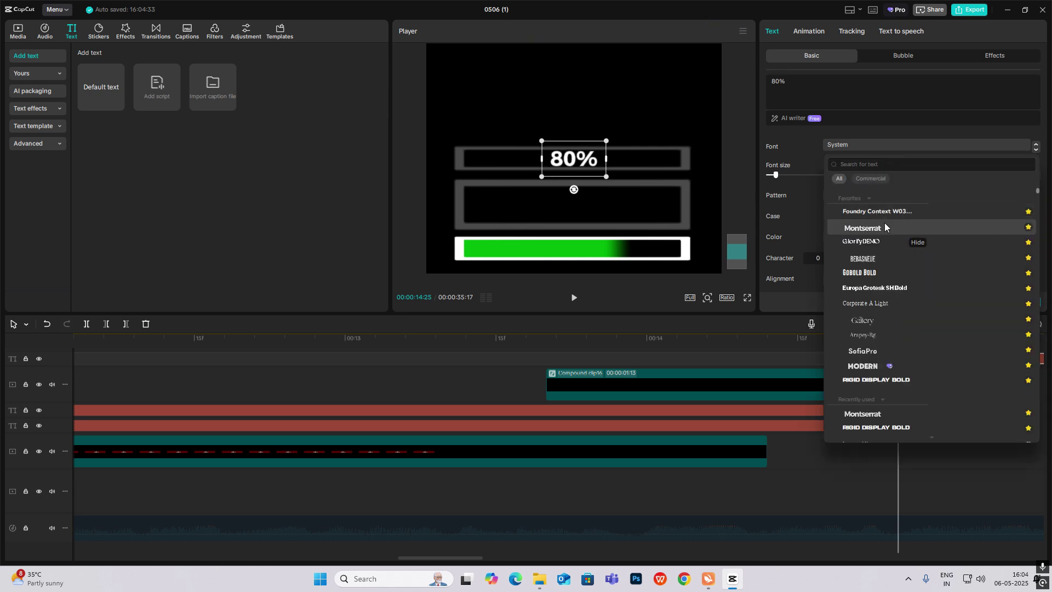
{"action": "scroll", "coordinate": [887, 304], "scroll_direction": "down", "scroll_amount": 3}
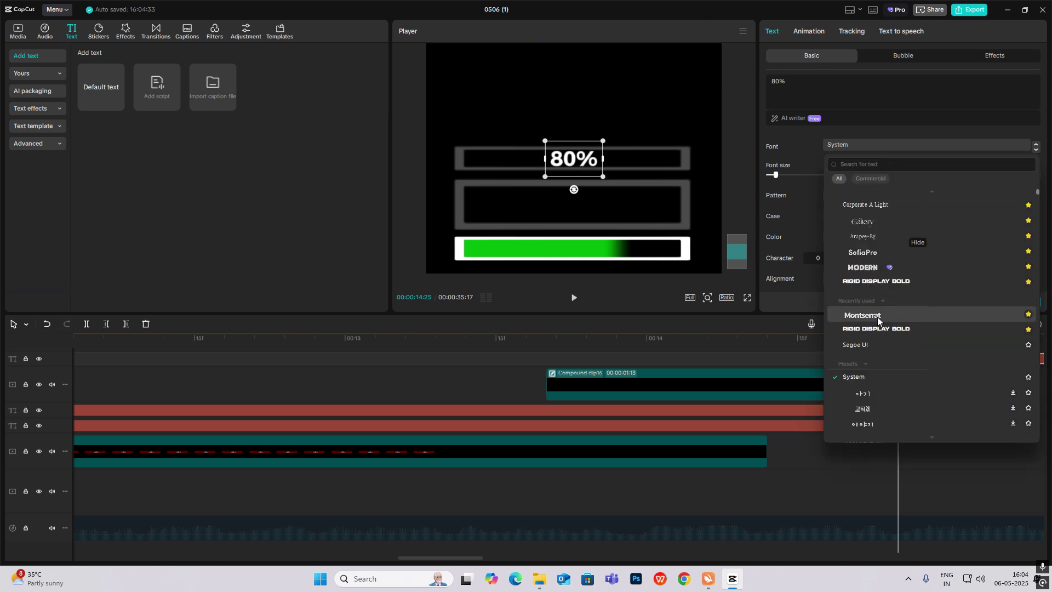
{"action": "left_click", "coordinate": [870, 331]}
{"action": "left_click_drag", "start_coordinate": [564, 157], "coordinate": [657, 252]}
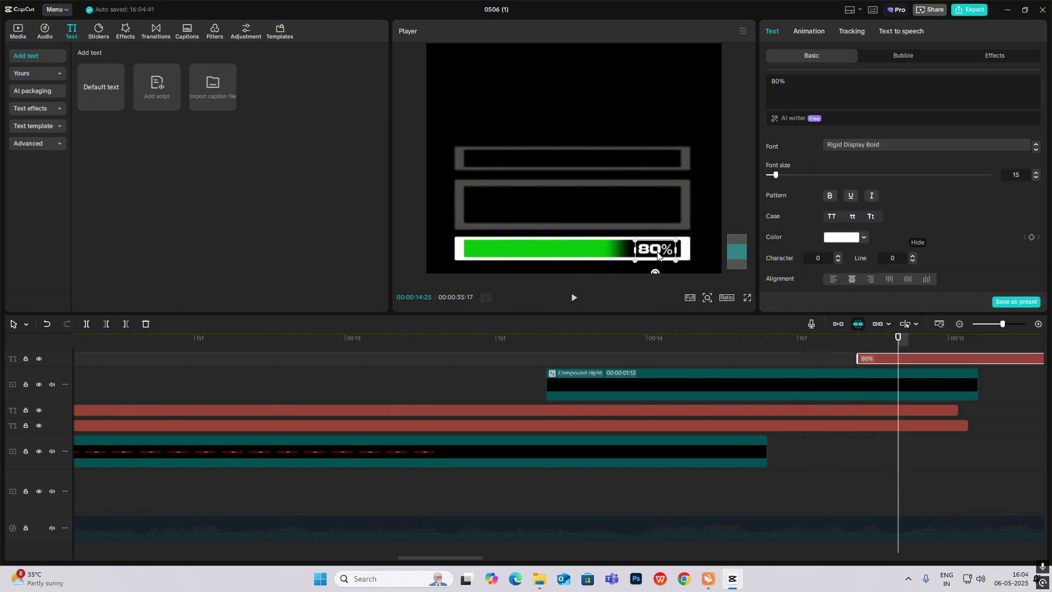
Give the 80% text the Type 2 entrance animation and shift its clip about eight frames earlier on the timeline.
{"action": "left_click", "coordinate": [803, 31]}
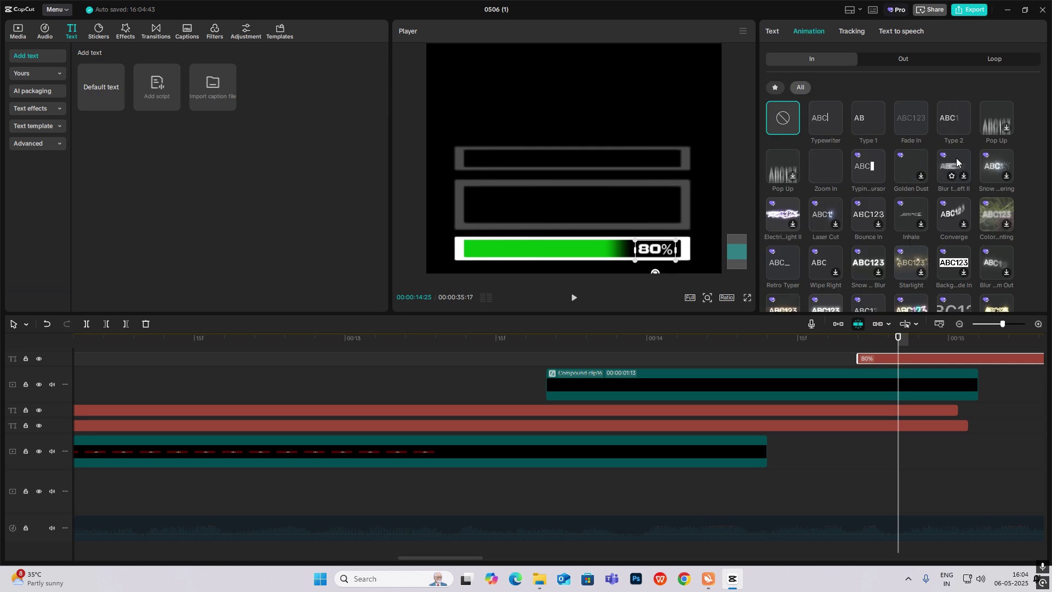
{"action": "left_click", "coordinate": [957, 116]}
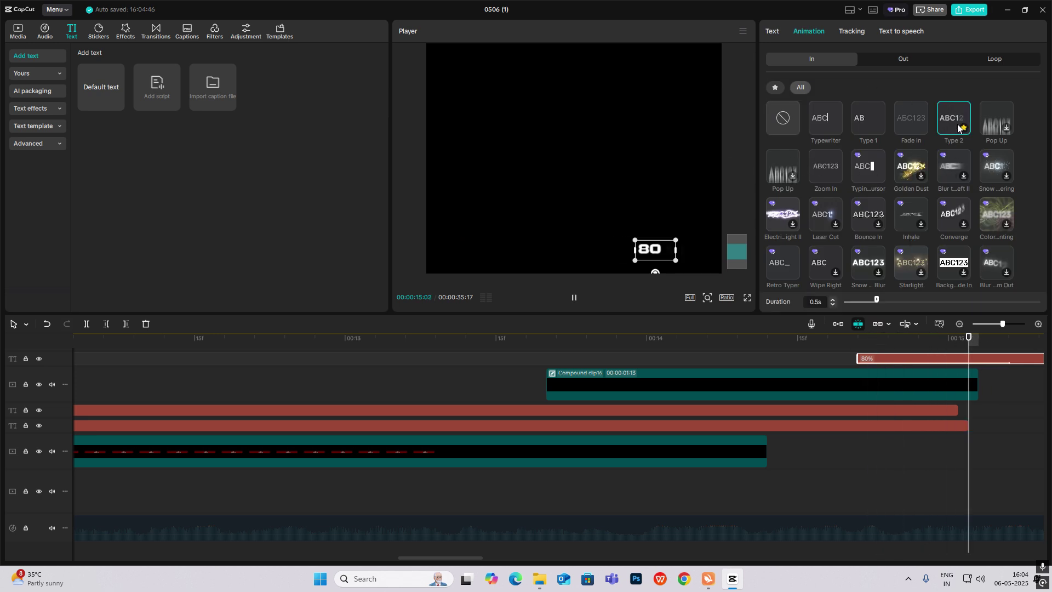
{"action": "left_click_drag", "start_coordinate": [887, 360], "coordinate": [807, 363]}
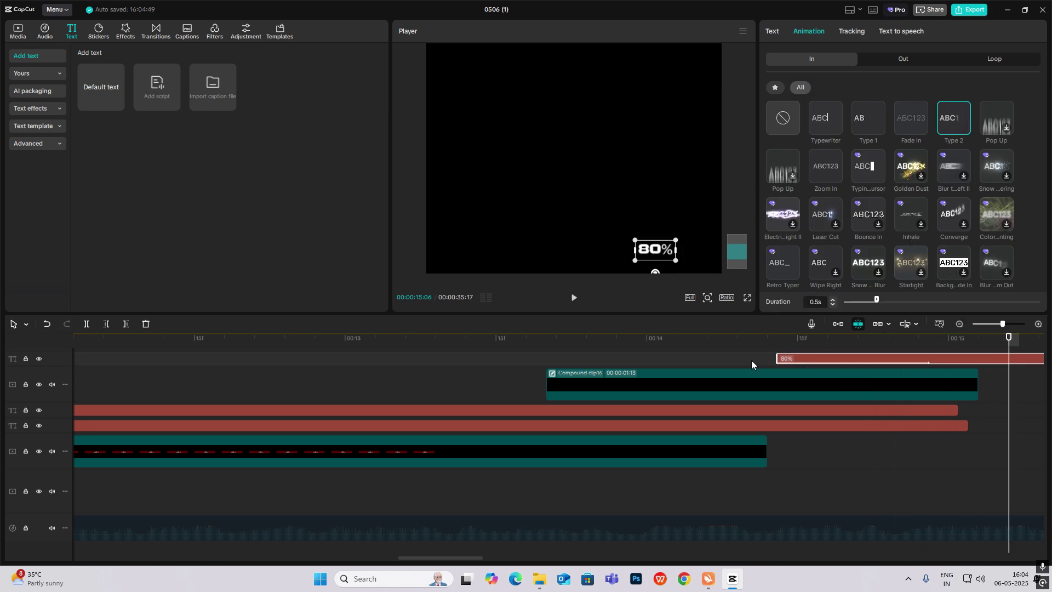
{"action": "left_click", "coordinate": [754, 360]}
{"action": "key", "text": "space"}
{"action": "key", "text": "space"}
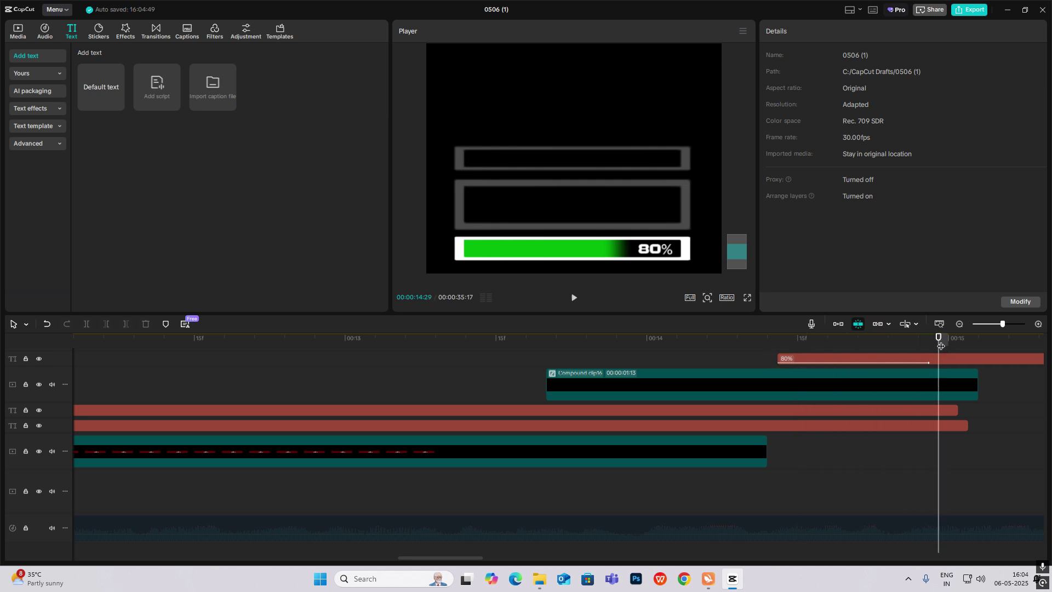
Mark the timeline range with the out point at 00:00:14:28 and the in point at 00:00:09:12.
{"action": "left_click", "coordinate": [962, 326]}
{"action": "left_click", "coordinate": [962, 326]}
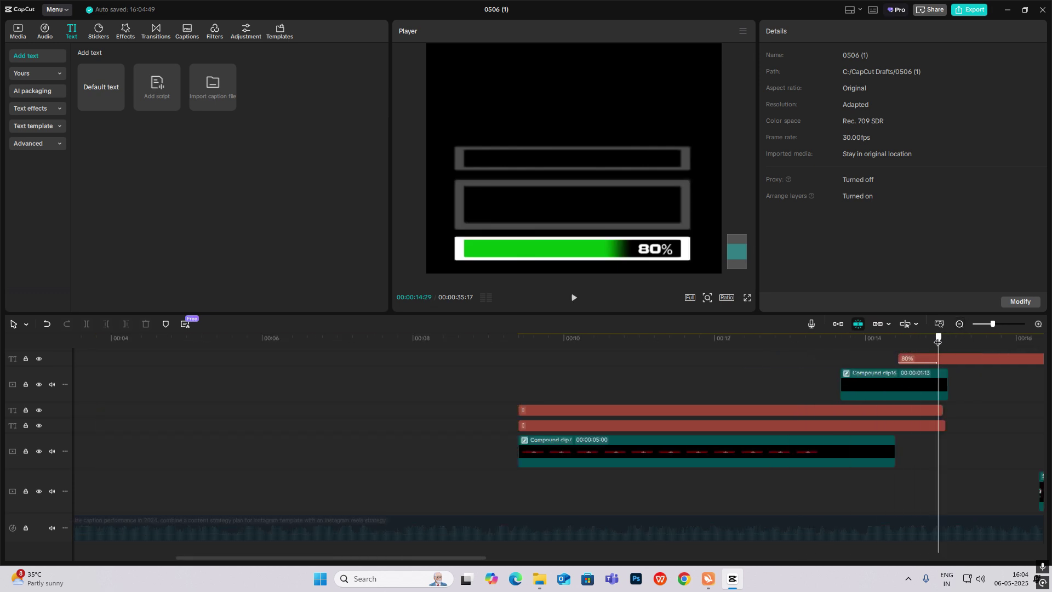
{"action": "key", "text": "o"}
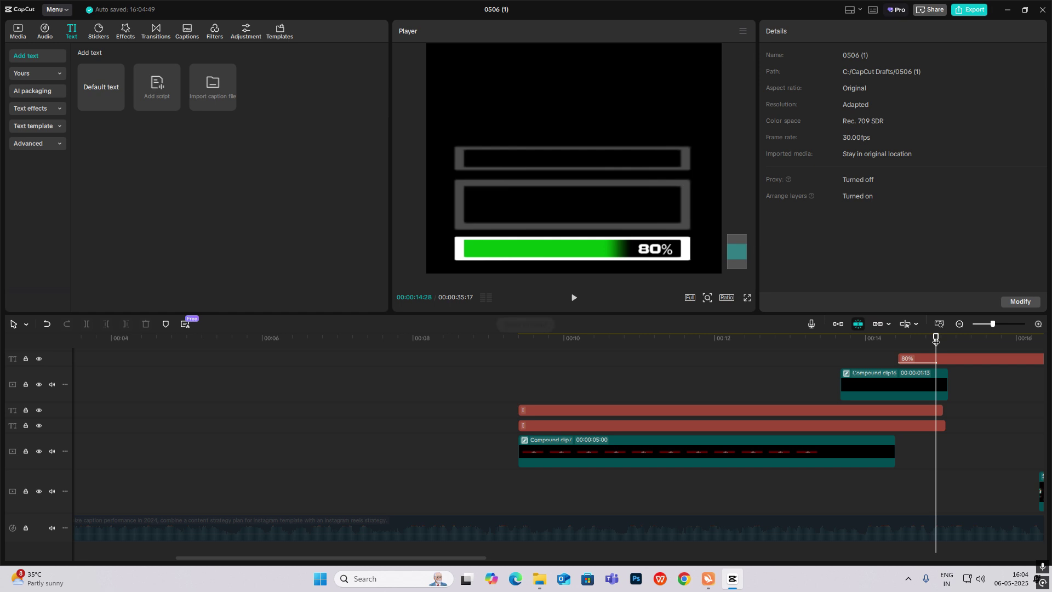
{"action": "left_click_drag", "start_coordinate": [935, 341], "coordinate": [517, 345]}
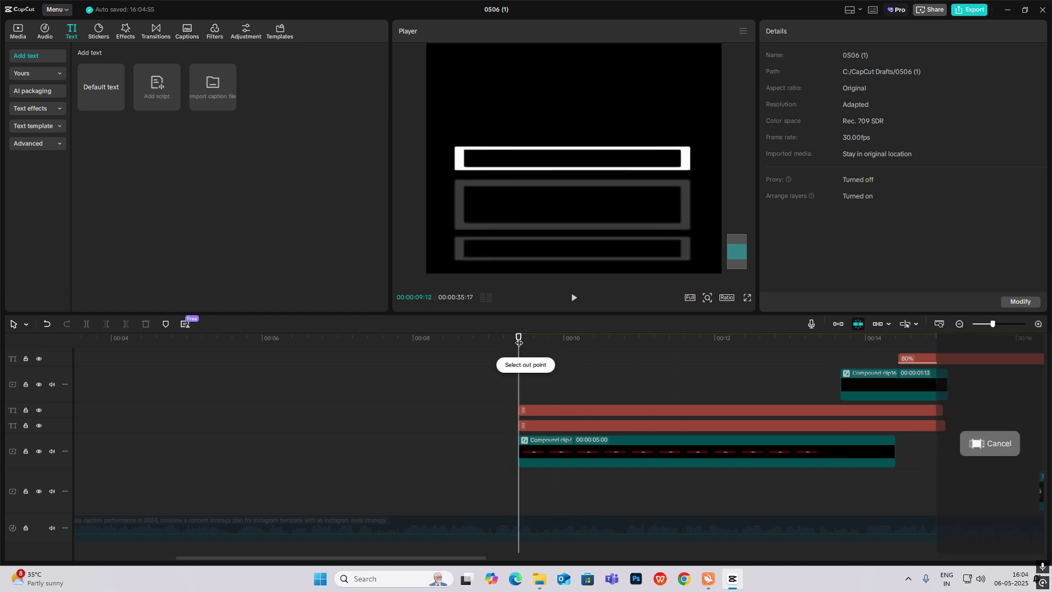
{"action": "key", "text": "i"}
{"action": "key", "text": "space"}
{"action": "key", "text": "space"}
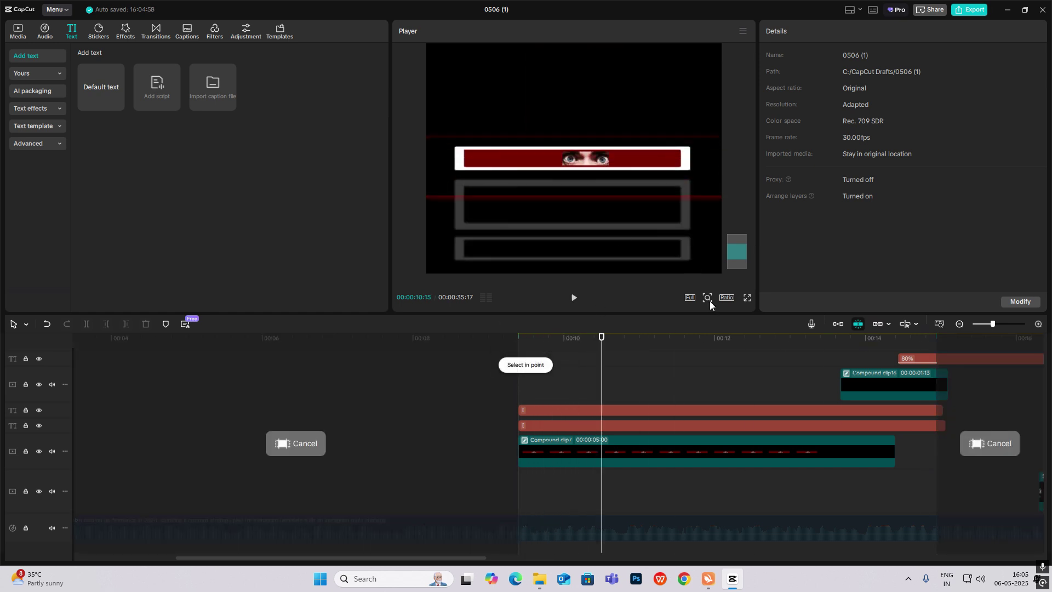
Fit the whole vertical frame in the preview and play the marked range from its start.
{"action": "left_click", "coordinate": [707, 297]}
{"action": "left_click", "coordinate": [520, 381]}
{"action": "key", "text": "space"}
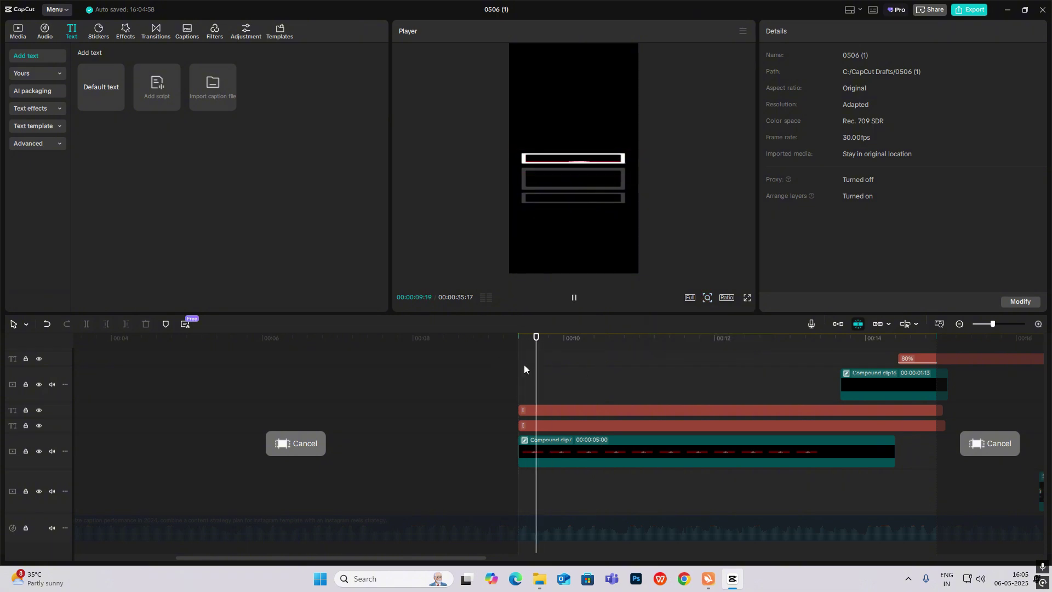